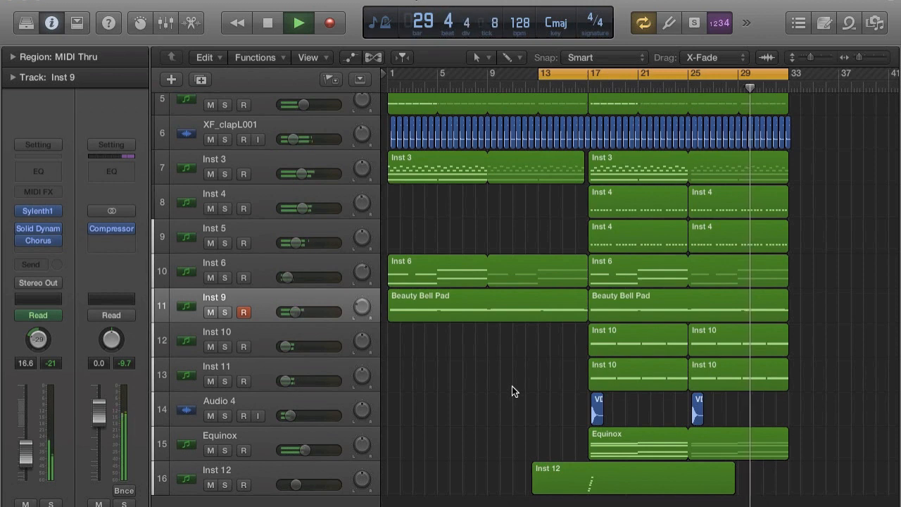
Set the cycle range to run from bar 17 to bar 33 and stop playback
click(778, 75)
drag(587, 76, 785, 88)
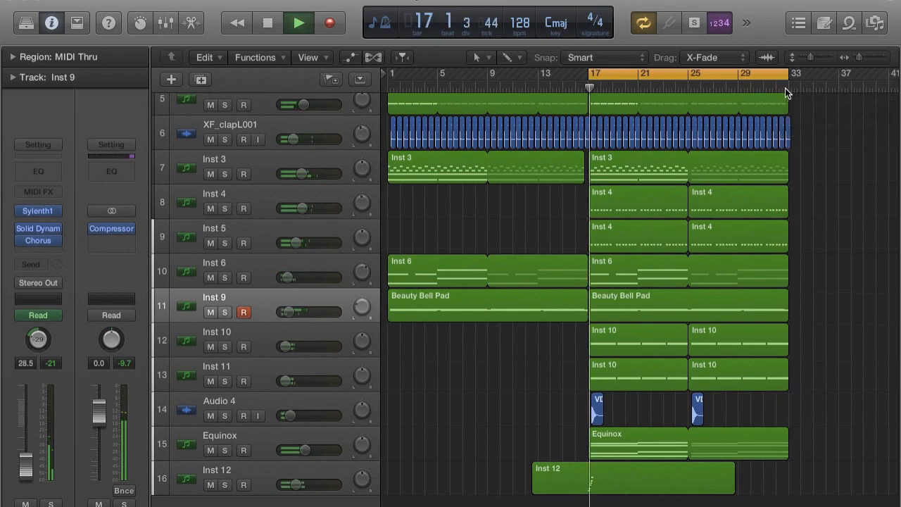
key(space)
Solo the Audio 1, Electro House Kit, Ghost Town Kit, Inst 8 and XF_clapL001 tracks
scroll(730, 140, up, 5)
scroll(730, 139, down, 1)
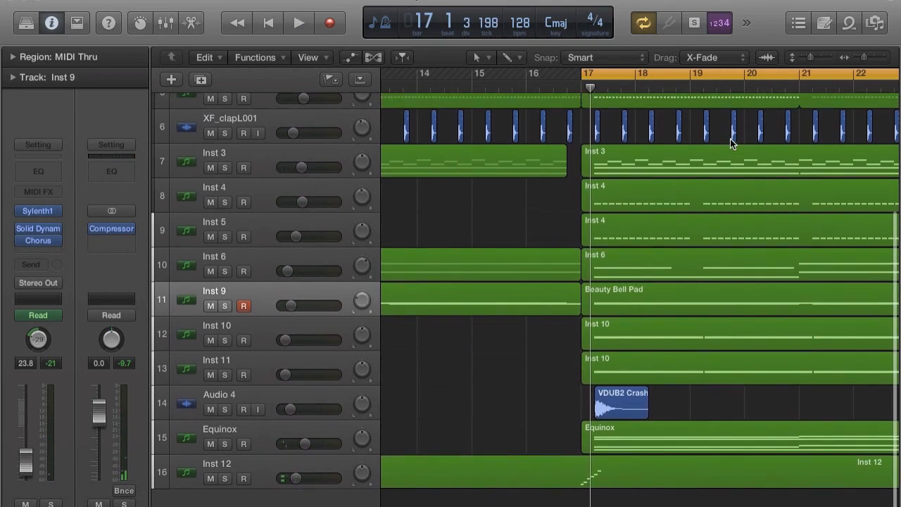
scroll(730, 139, up, 8)
scroll(730, 139, right, 5)
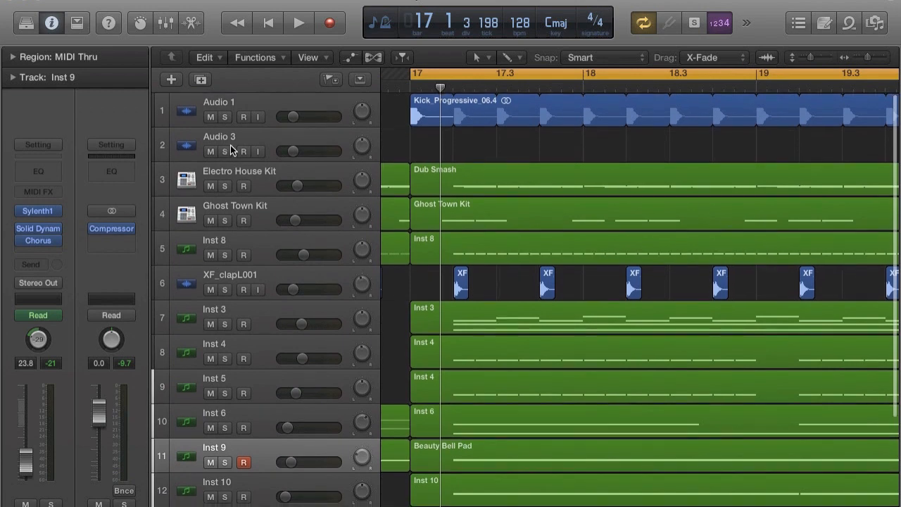
click(225, 117)
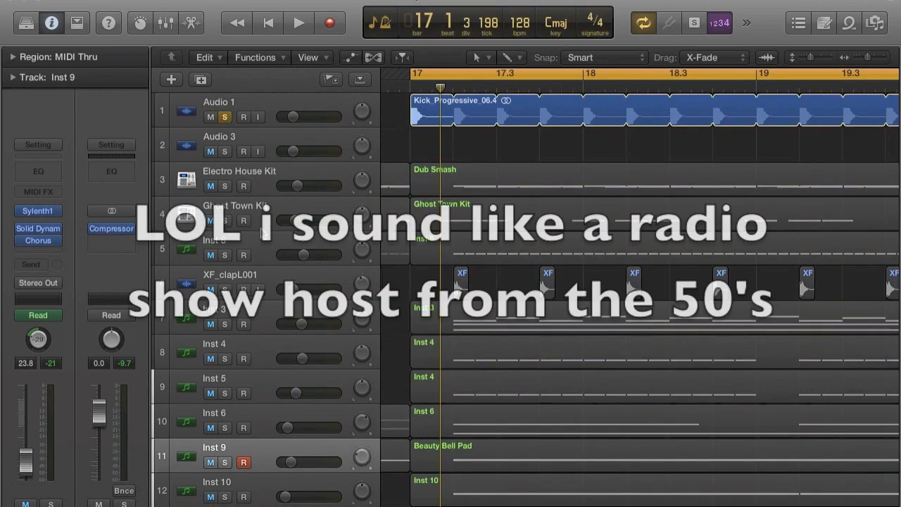
click(224, 186)
click(224, 221)
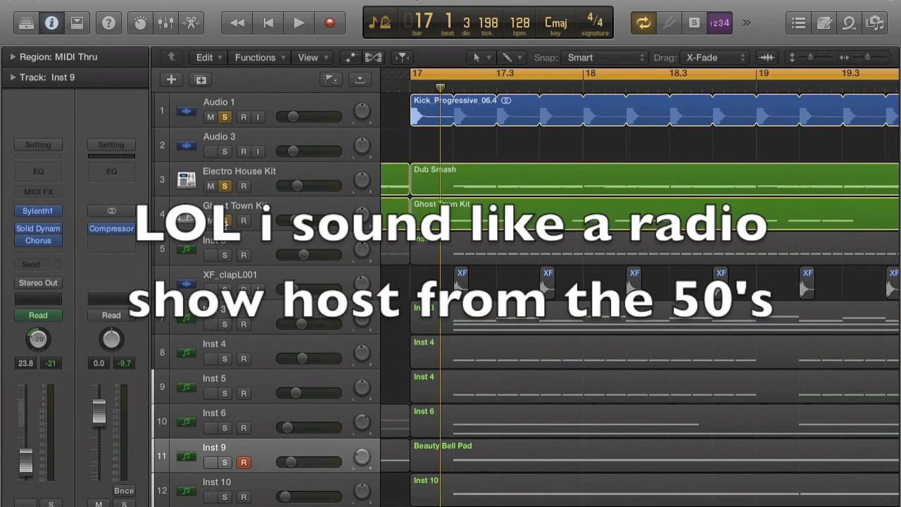
click(225, 255)
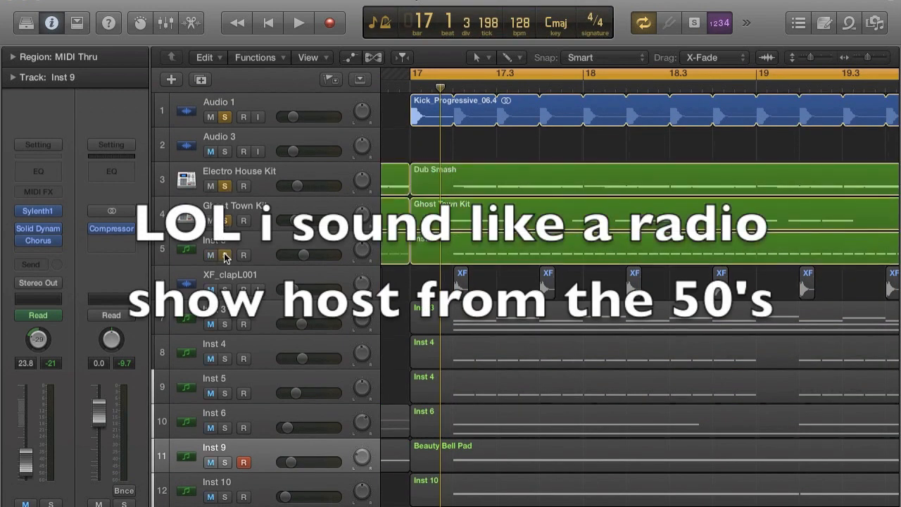
click(225, 289)
scroll(257, 330, down, 1)
click(225, 307)
scroll(276, 392, down, 5)
scroll(421, 336, down, 5)
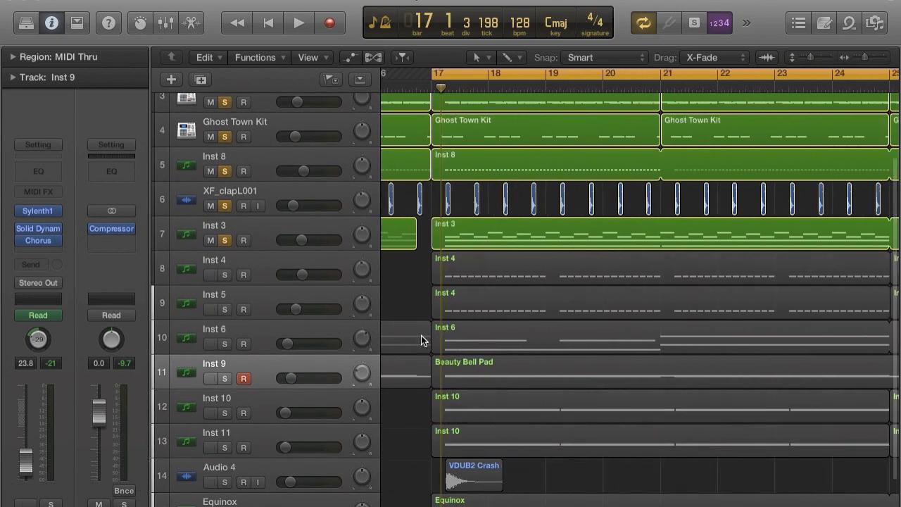
click(226, 241)
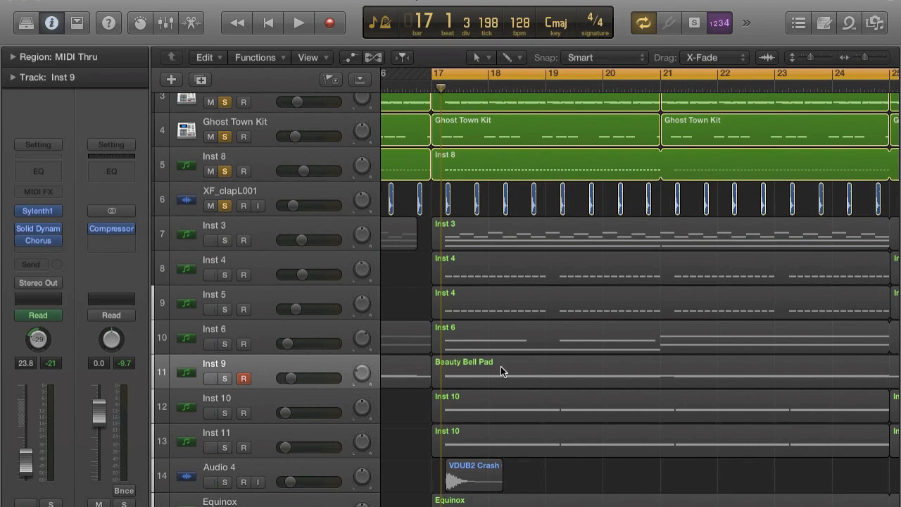
Select the Electro House Kit track and play the soloed drum tracks from bar 17
scroll(515, 369, up, 1)
scroll(268, 154, up, 2)
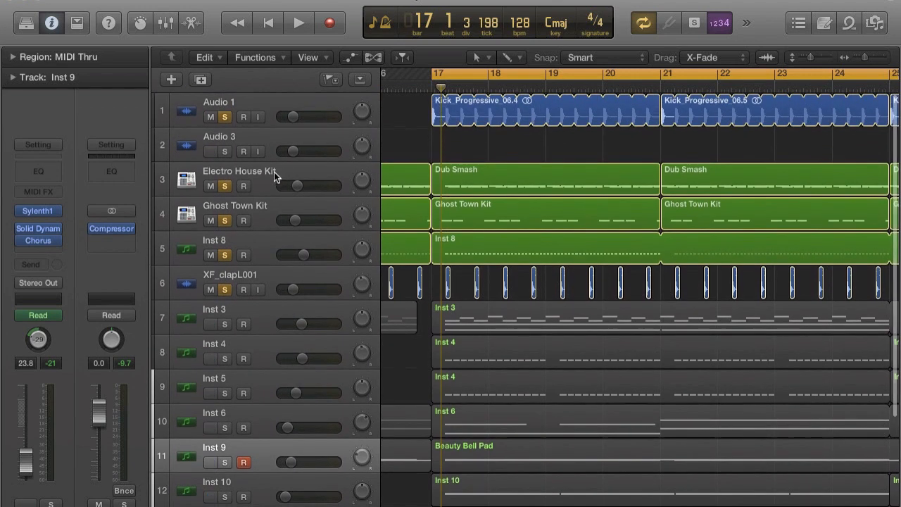
click(274, 177)
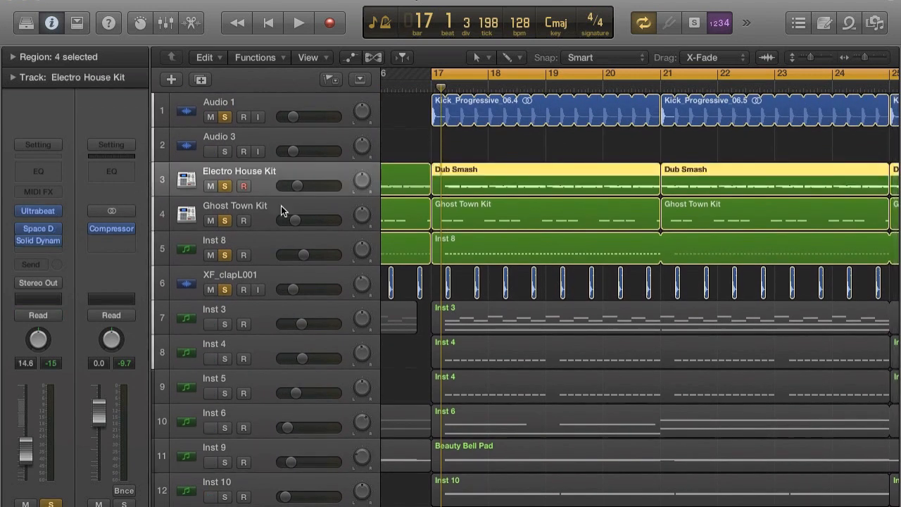
key(space)
scroll(352, 315, down, 3)
scroll(352, 312, down, 4)
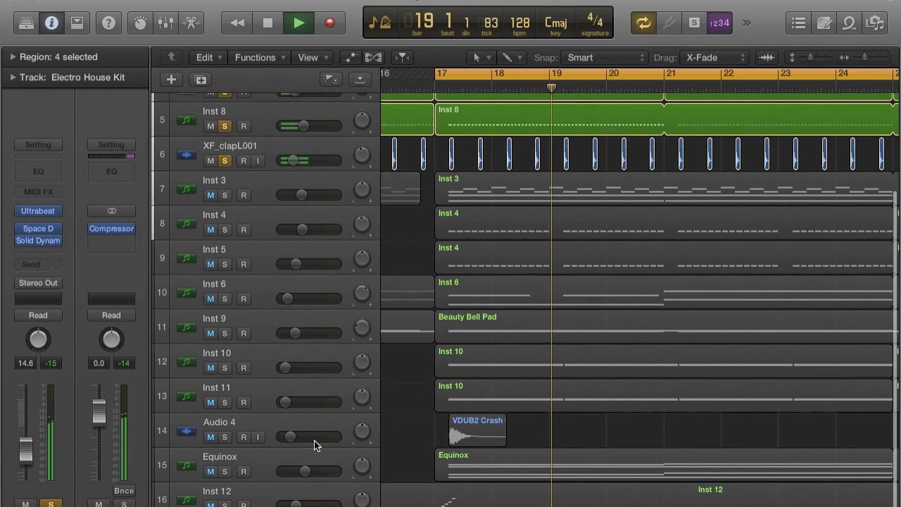
Solo the Audio 4 crash track as well, replay the soloed percussion from bar 17, and stop playback
click(224, 437)
key(space)
key(space)
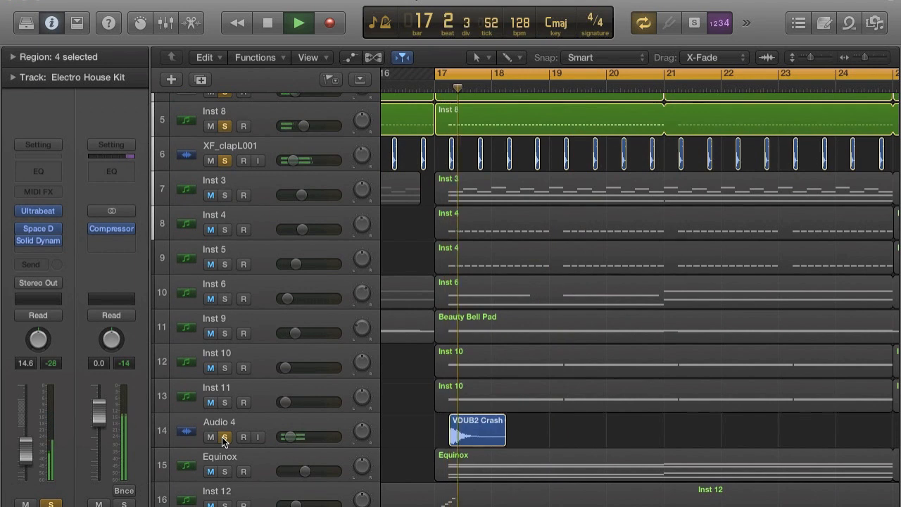
scroll(601, 390, down, 2)
scroll(601, 390, up, 2)
scroll(601, 390, up, 8)
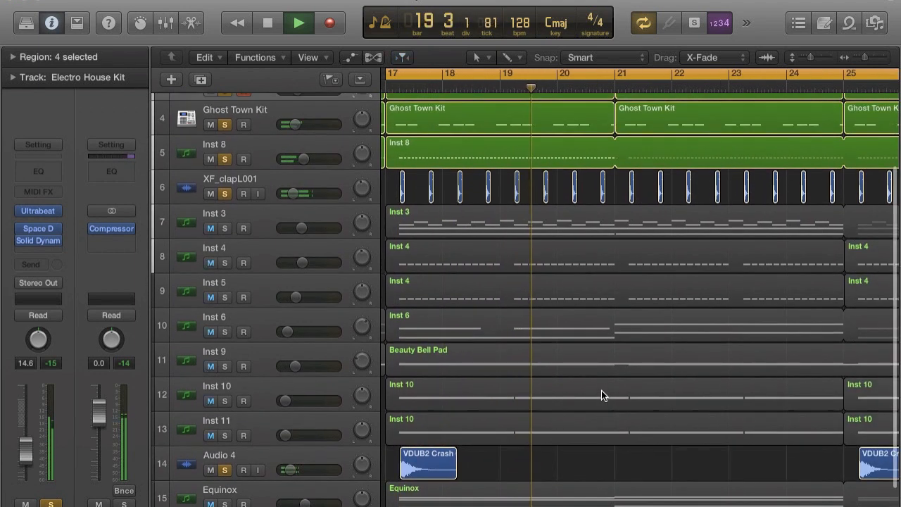
key(space)
Open the Inst 8 region starting at bar 17 in the Piano Roll and examine its note pattern
scroll(601, 390, down, 1)
scroll(601, 390, left, 1)
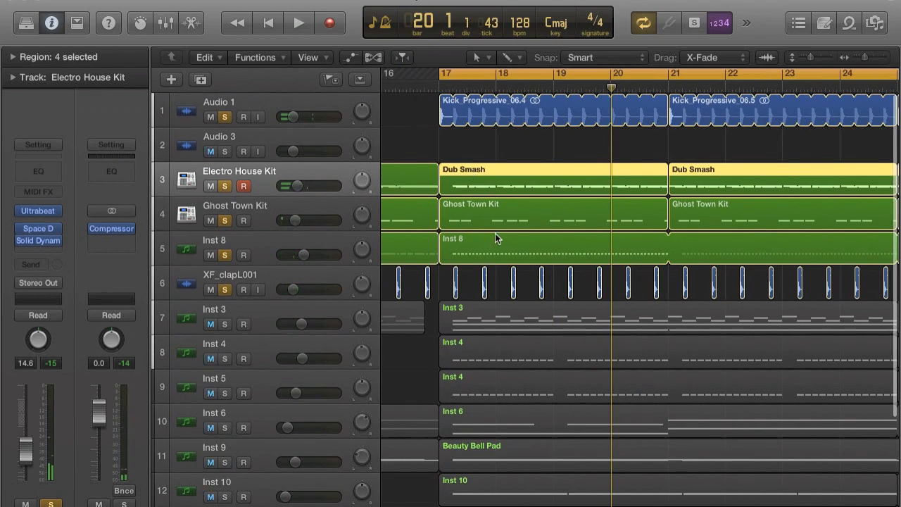
click(507, 256)
double_click(507, 255)
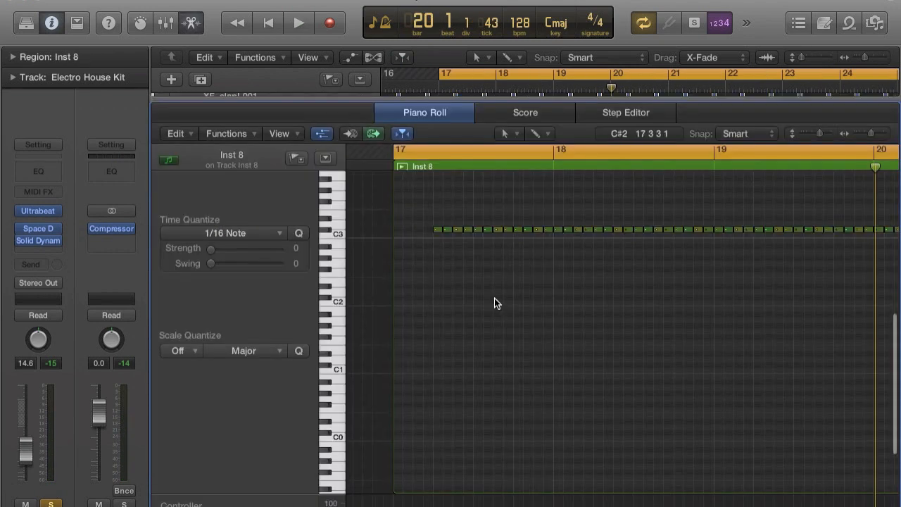
scroll(494, 298, up, 2)
scroll(494, 297, left, 5)
scroll(494, 298, right, 5)
key(super+Right)
key(super+Right)
key(super+Right)
key(super+Right)
scroll(494, 298, left, 5)
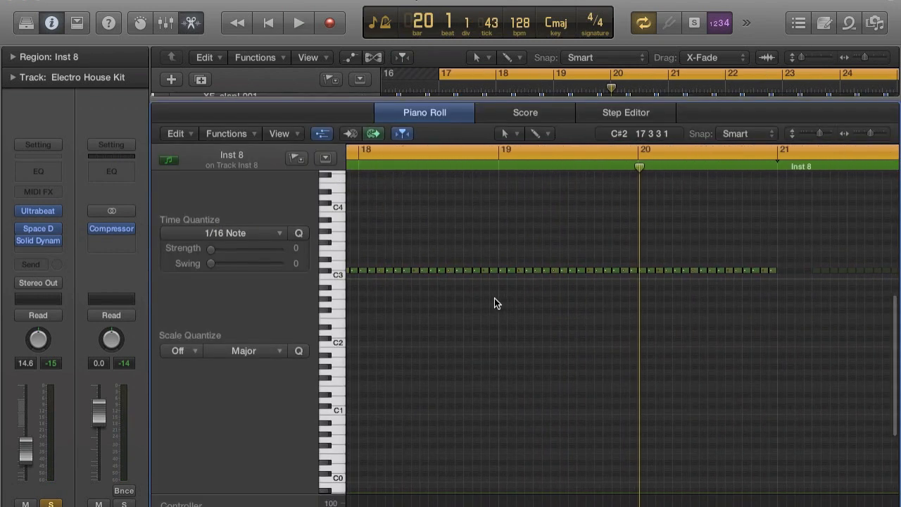
Shrink the Piano Roll area to expose the tracks and turn off solo on every soloed track, including Audio 4
drag(402, 100, 385, 270)
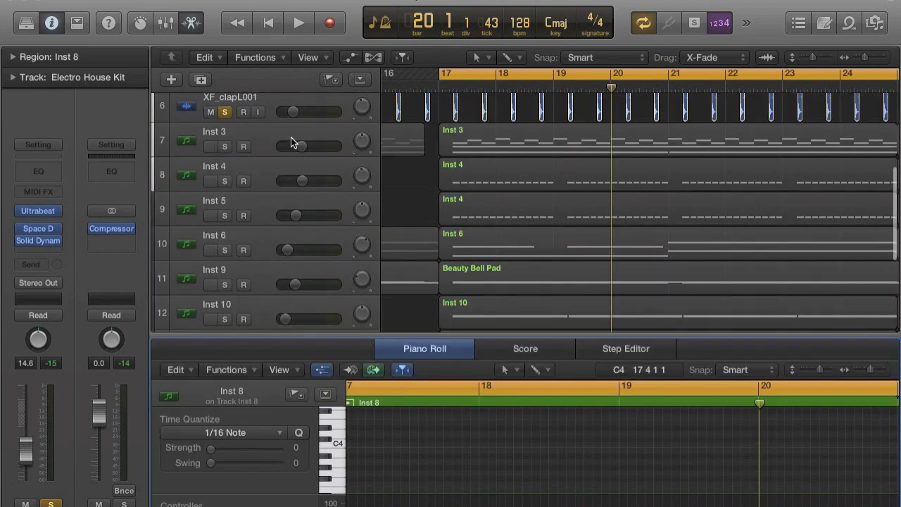
scroll(294, 143, up, 3)
click(225, 164)
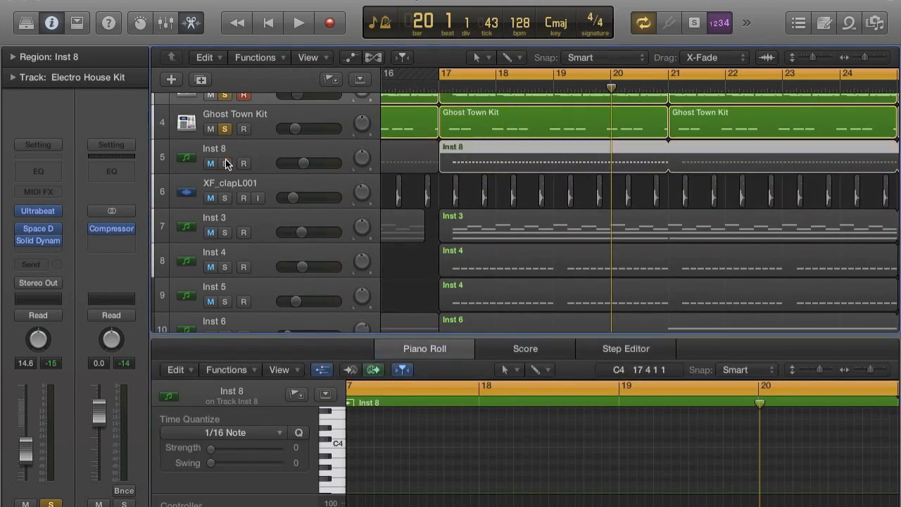
click(224, 129)
scroll(224, 141, up, 3)
click(225, 185)
click(225, 116)
scroll(225, 121, down, 5)
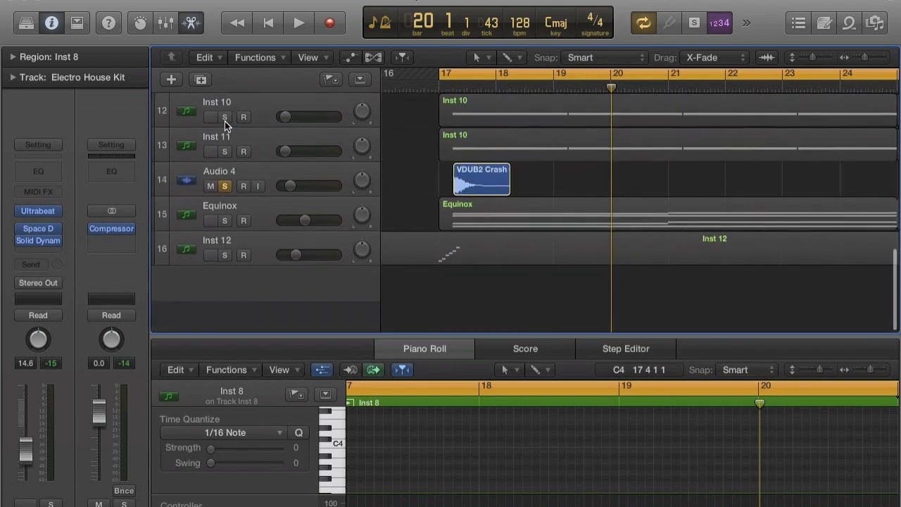
click(225, 216)
Solo only the Inst 8 track, play it from bar 17, select the track, and stop playback
scroll(372, 173, up, 4)
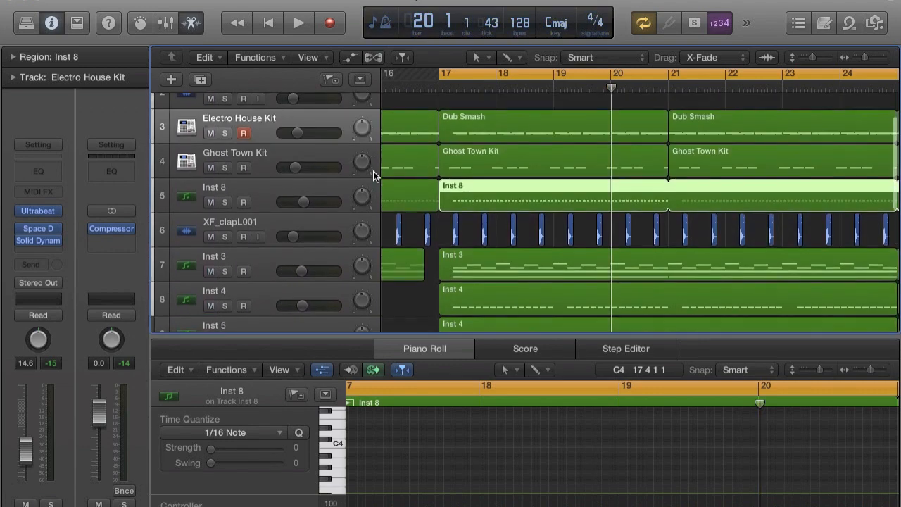
click(225, 155)
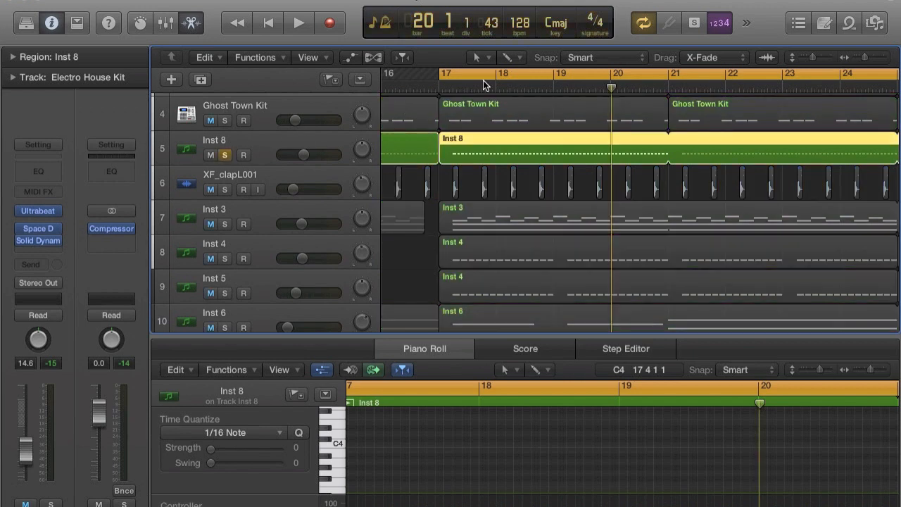
key(space)
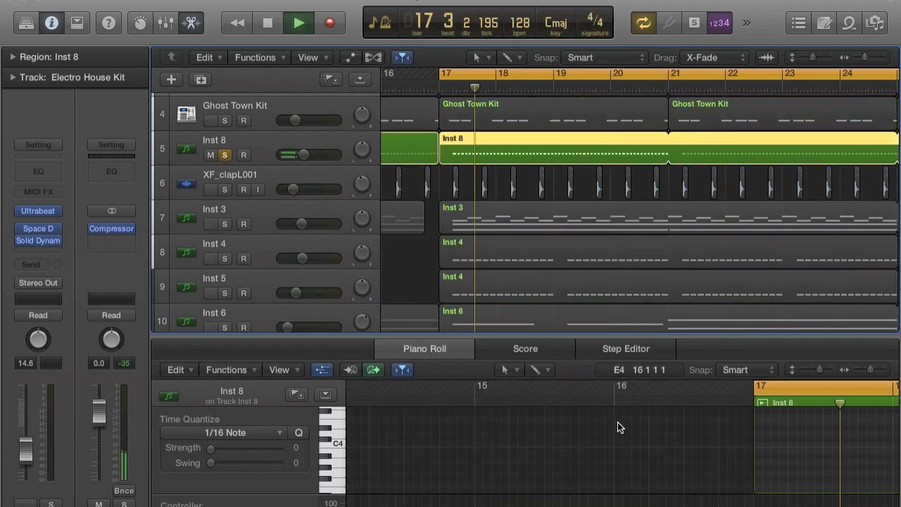
click(331, 137)
key(space)
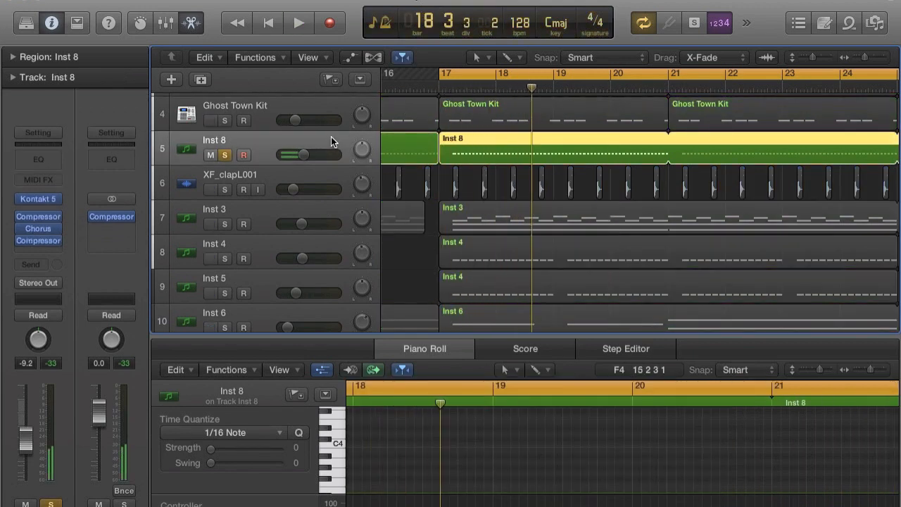
Open the Kontakt 5 instrument on Inst 8, examine its Tambourine 3 Tight and Shaker 4 Plate patches, and close it
click(39, 198)
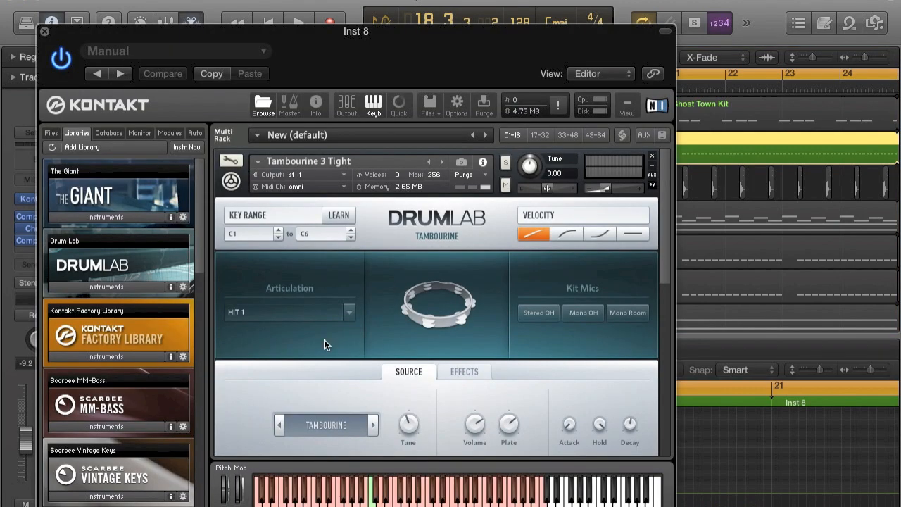
scroll(324, 340, down, 10)
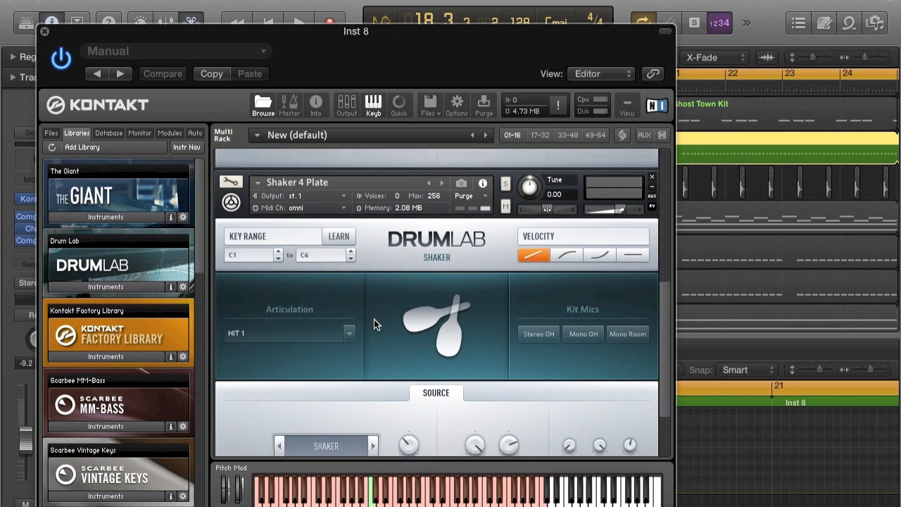
scroll(374, 319, down, 3)
scroll(373, 319, up, 10)
scroll(374, 319, down, 2)
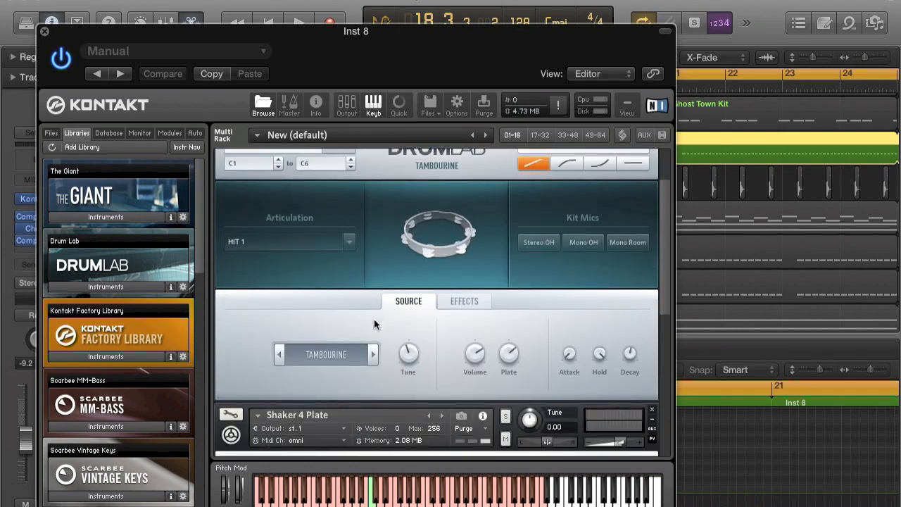
scroll(374, 318, down, 4)
click(380, 330)
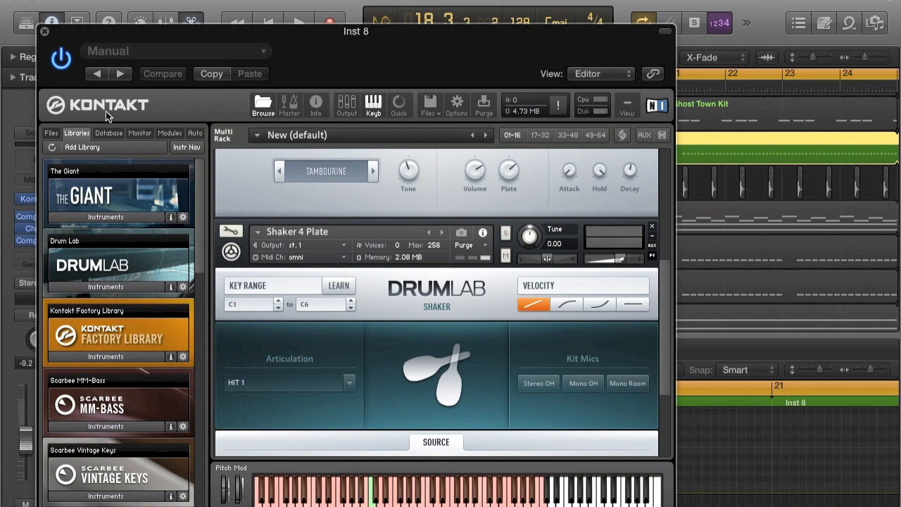
click(44, 31)
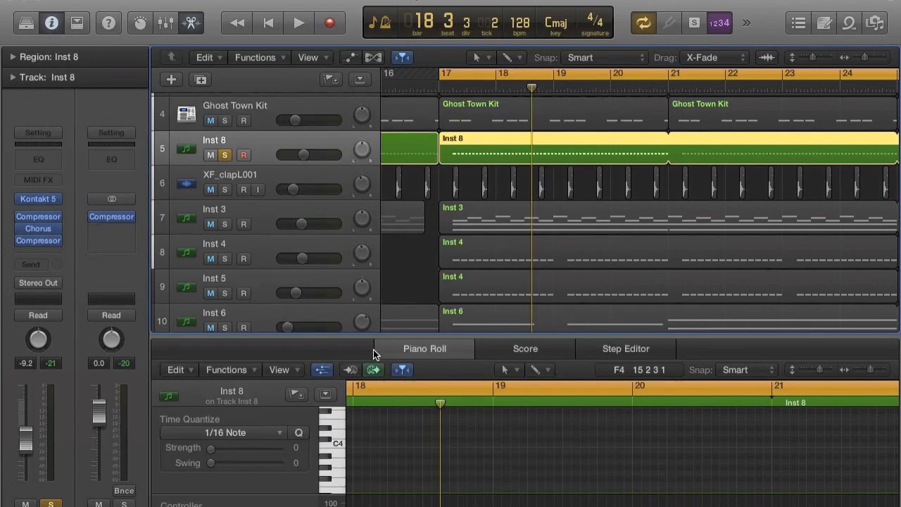
Enlarge the Piano Roll and examine the Inst 8 notes at the start of the region at bar 17
drag(381, 336, 428, 164)
scroll(374, 410, left, 5)
scroll(374, 410, up, 4)
scroll(373, 414, left, 3)
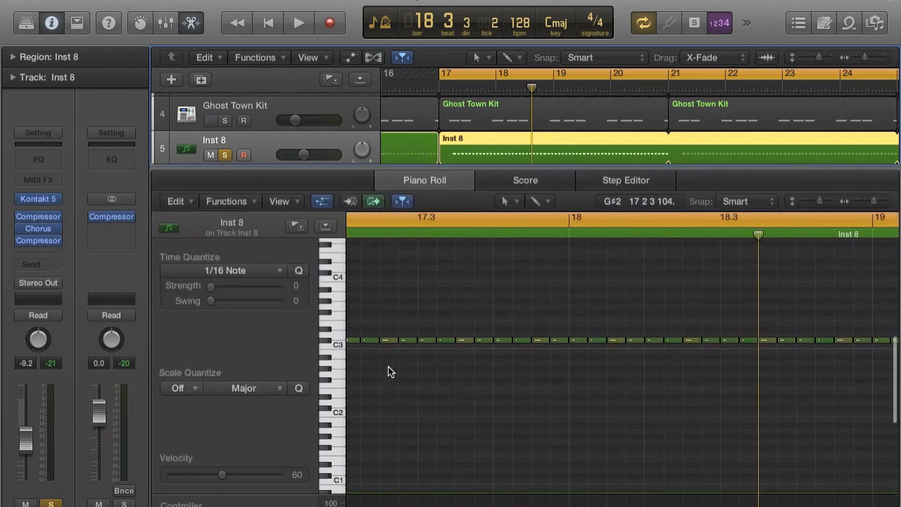
scroll(388, 366, left, 2)
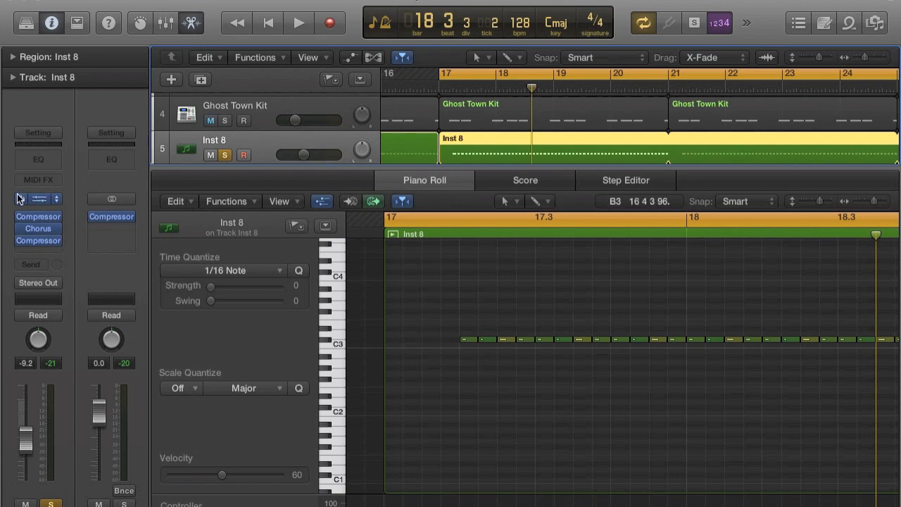
Open the Chorus effect on Inst 8 and compare playback with it switched on and bypassed
click(41, 226)
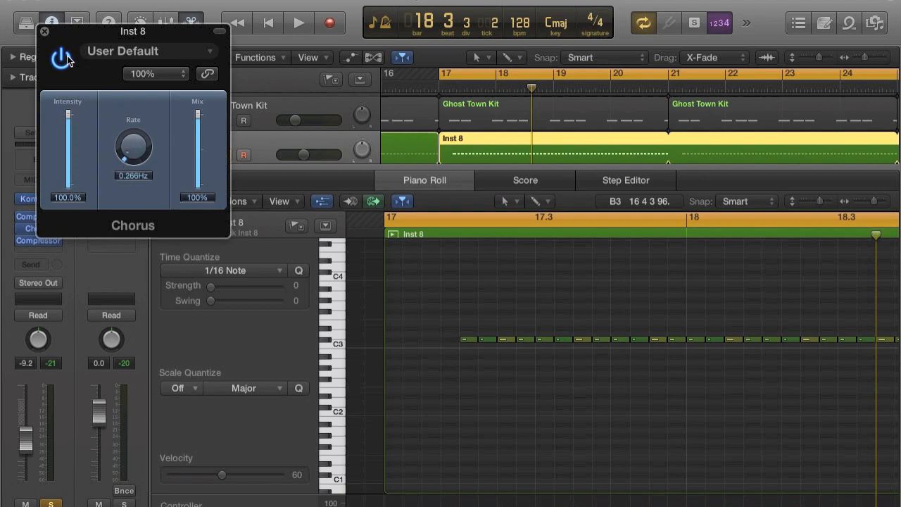
key(space)
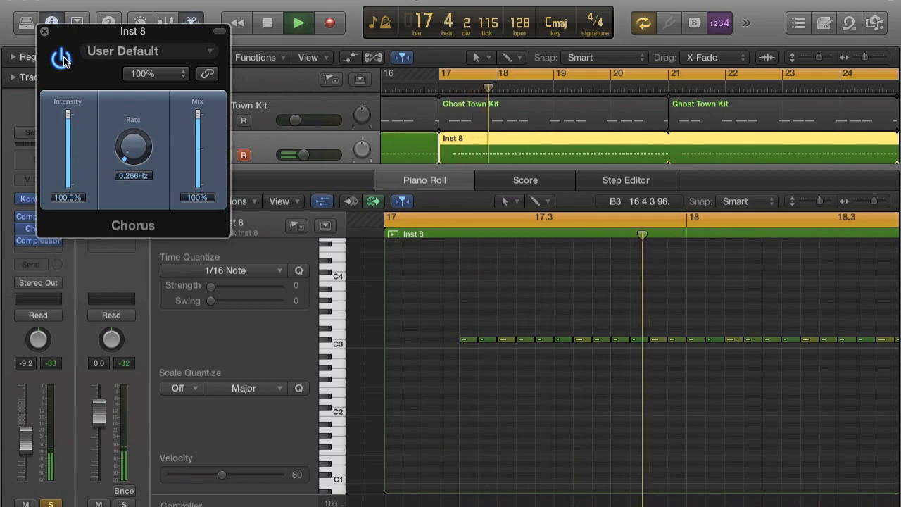
key(space)
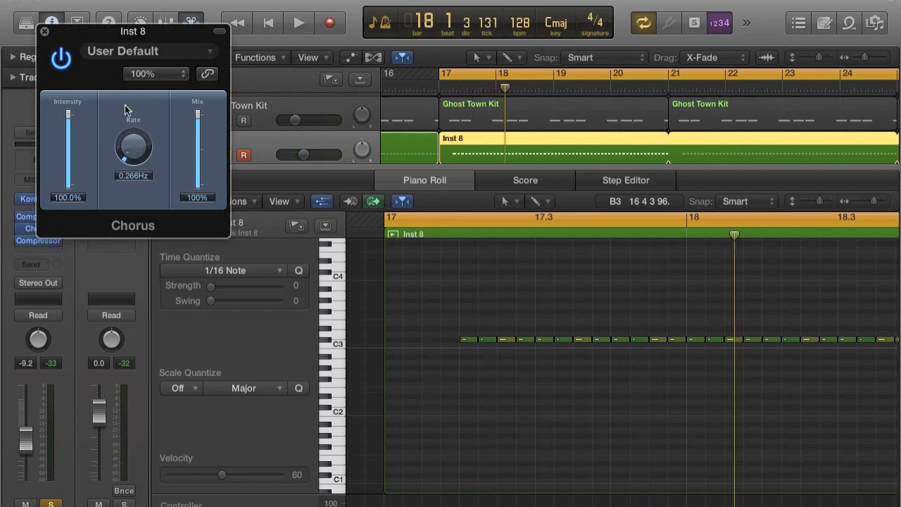
key(space)
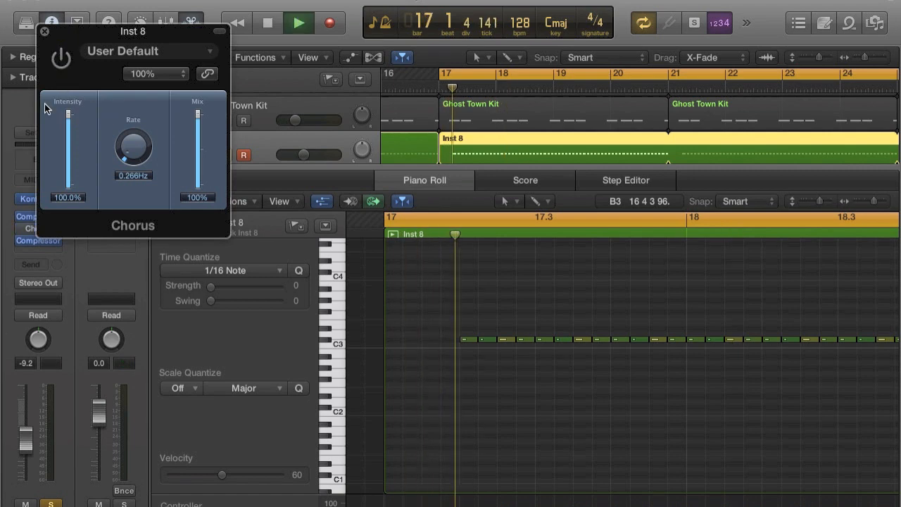
key(space)
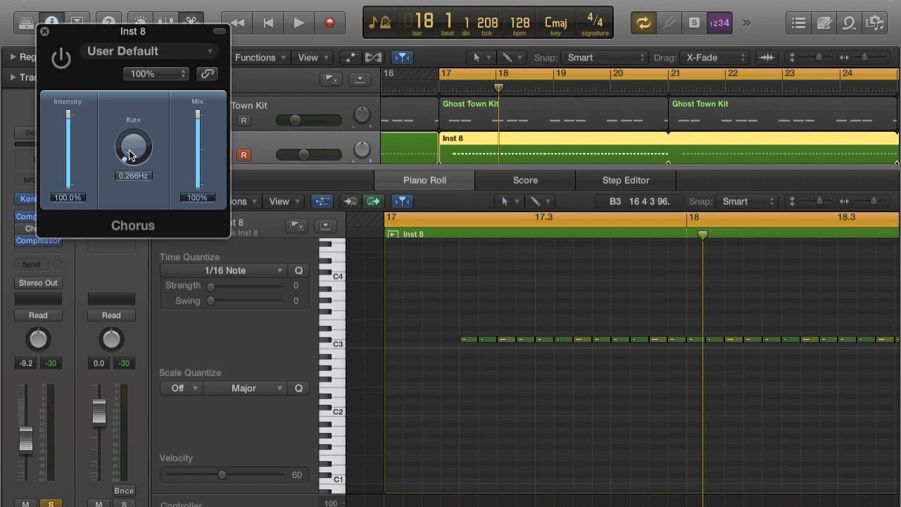
Play the soloed Inst 8 track from bar 17 with the Chorus active, close the effect, and stop playback
key(space)
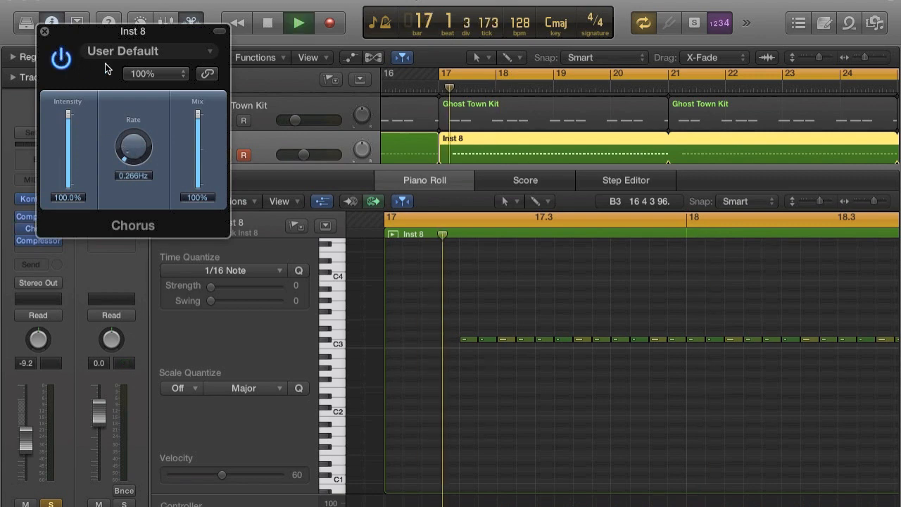
click(44, 32)
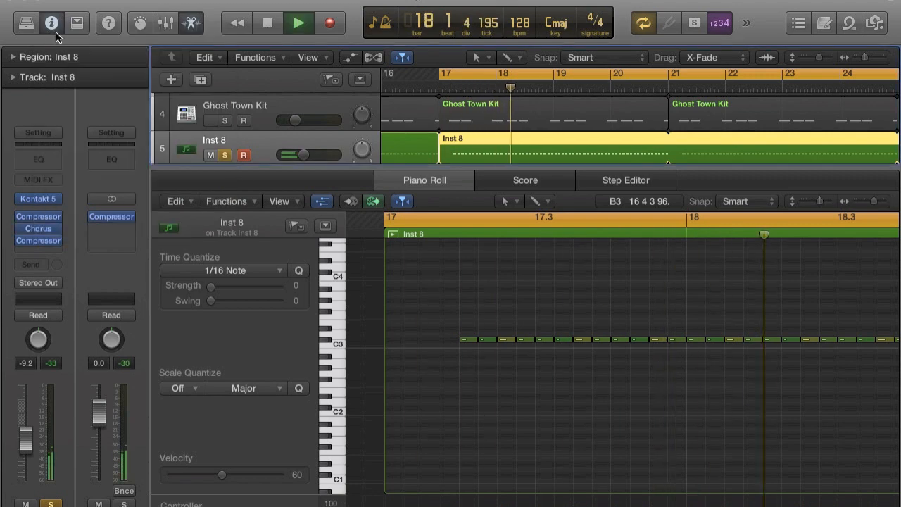
key(space)
Enlarge the track area, solo and select XF_clapL001 alongside Inst 8, play both from bar 17, and stop playback
drag(364, 168, 375, 269)
click(229, 253)
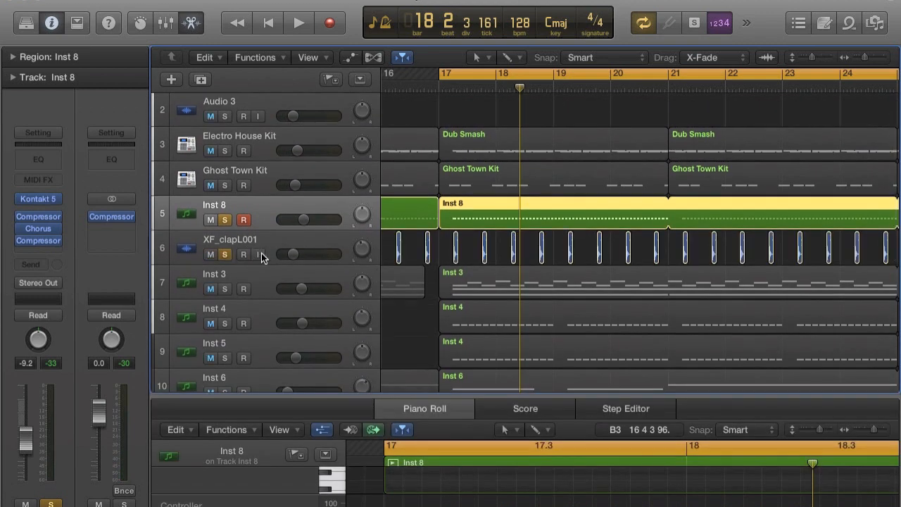
click(288, 246)
scroll(438, 253, up, 5)
key(space)
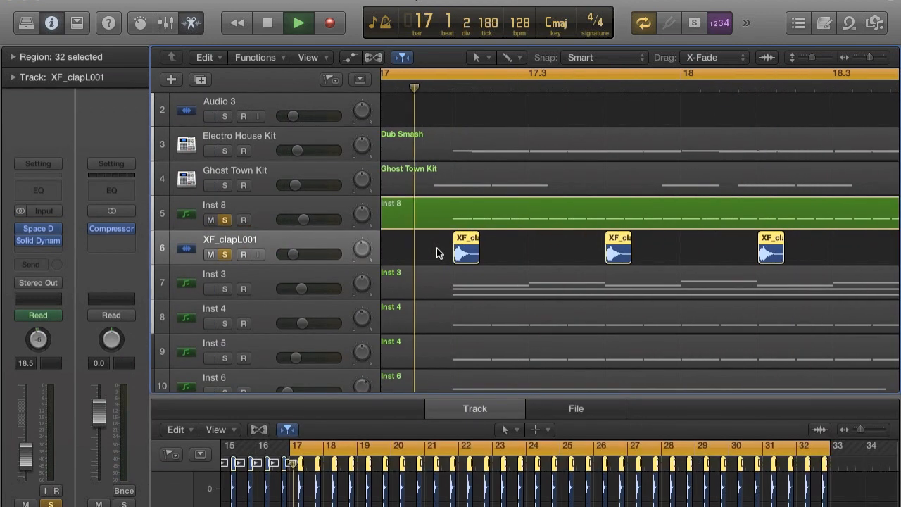
scroll(436, 253, down, 5)
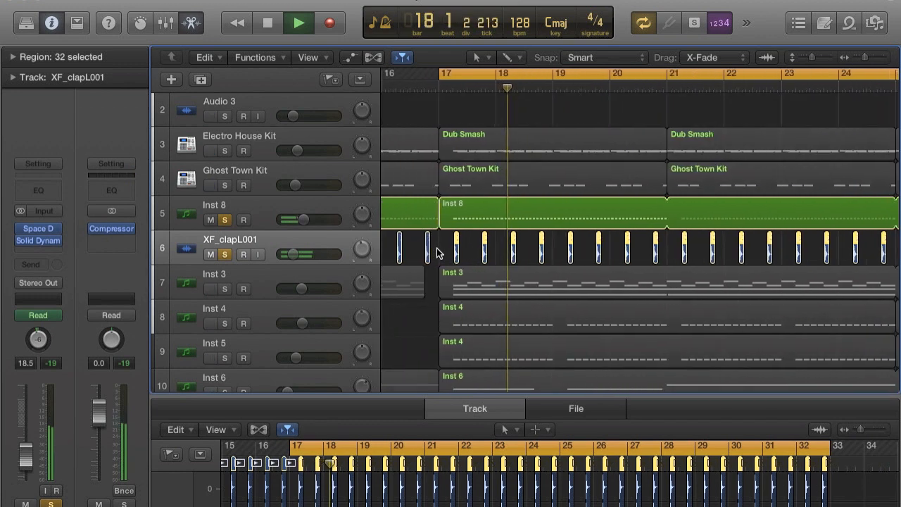
key(space)
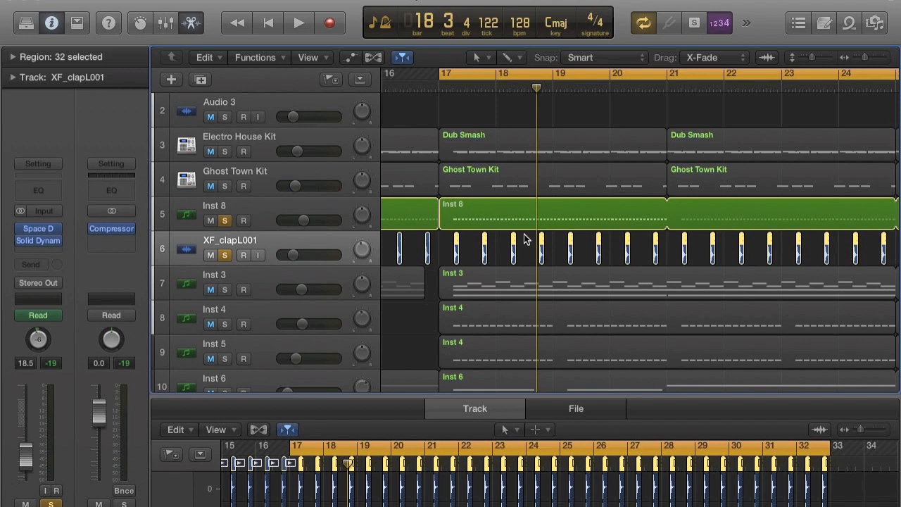
Solo the Ghost Town Kit and Electro House Kit tracks in addition to Inst 8 and XF_clapL001
scroll(472, 258, up, 5)
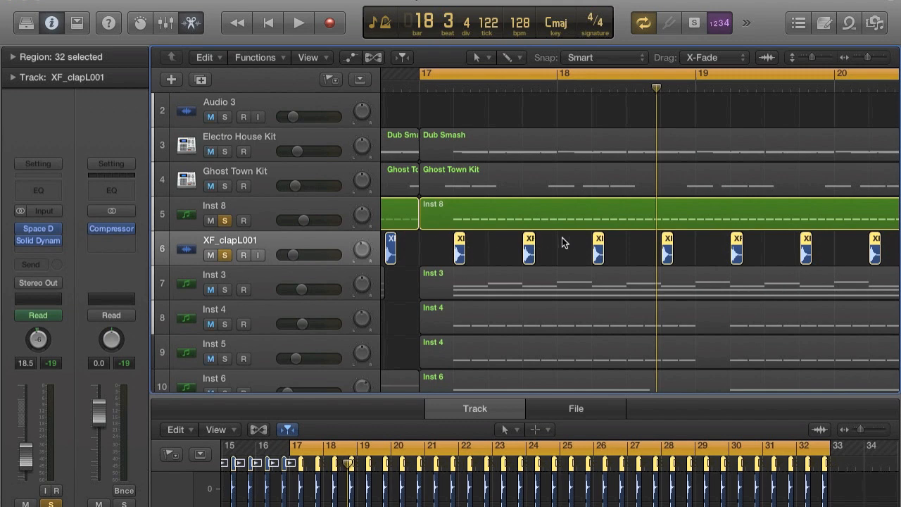
scroll(563, 243, up, 2)
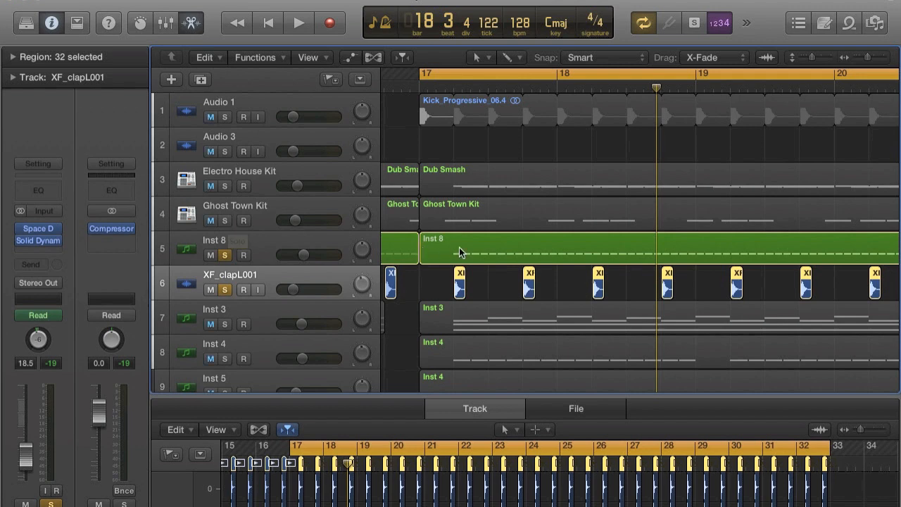
click(226, 221)
click(225, 186)
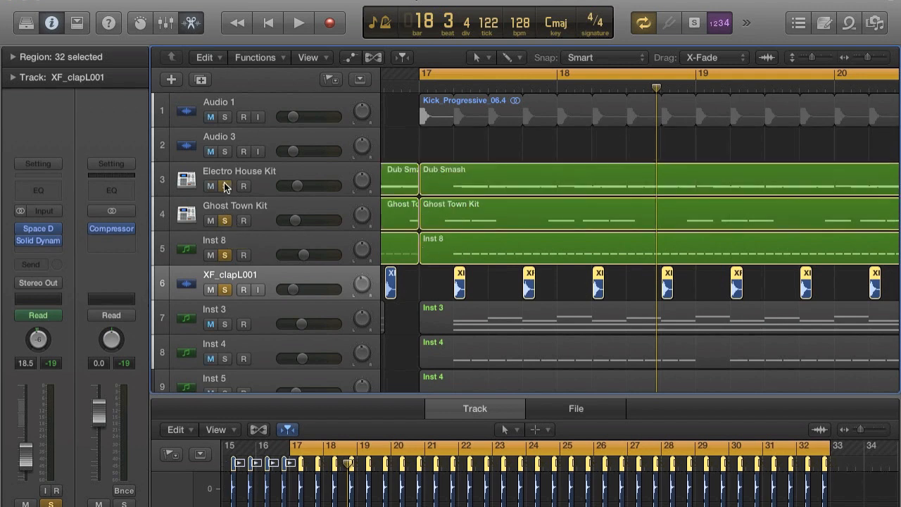
Select the Dub Smash and Ghost Town Kit regions at bar 17, enlarge the Piano Roll, and show only the Dub Smash notes
drag(445, 144, 464, 214)
drag(514, 393, 513, 178)
scroll(504, 158, down, 2)
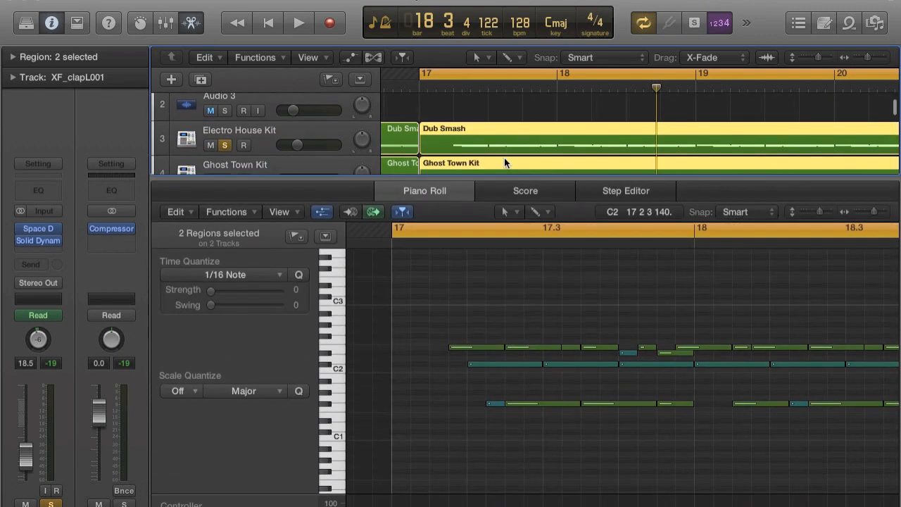
click(466, 104)
click(465, 150)
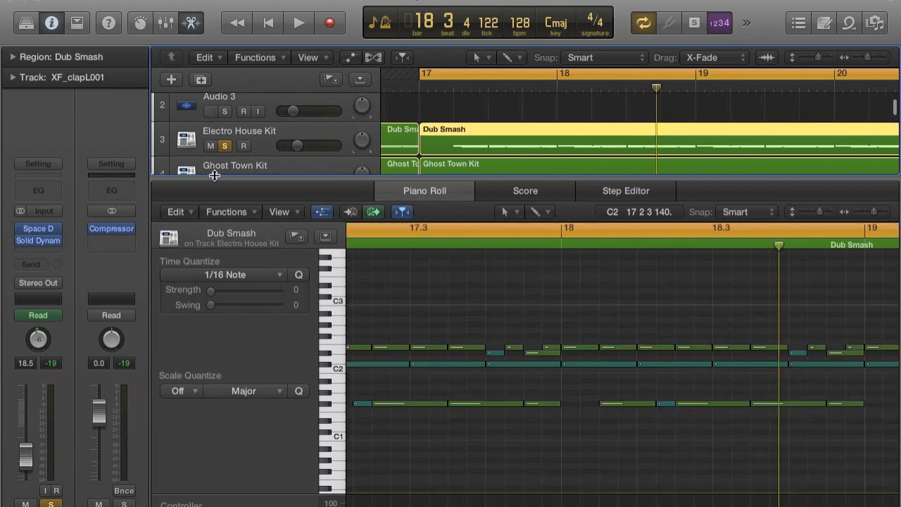
Turn off solo on XF_clapL001 and Inst 8, leaving only the two drum kit tracks soloed
scroll(248, 125, down, 5)
click(224, 152)
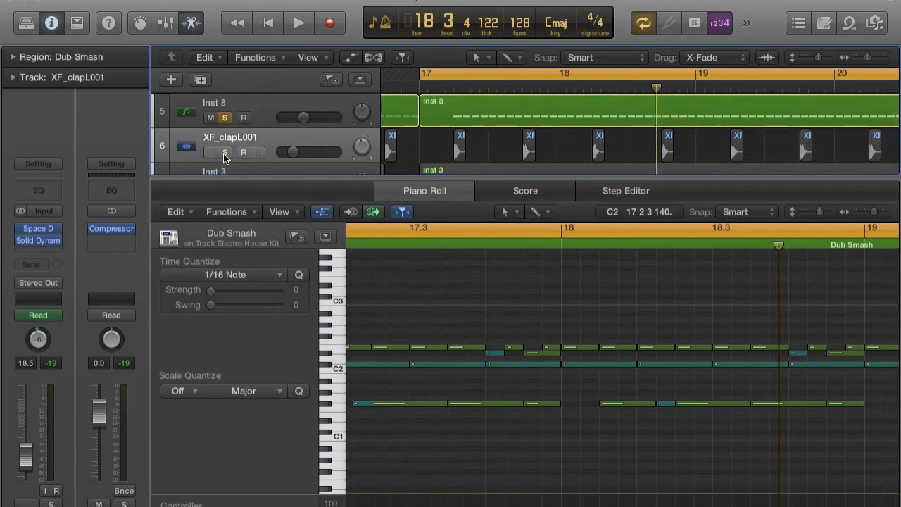
click(225, 116)
scroll(225, 116, up, 5)
scroll(226, 141, down, 3)
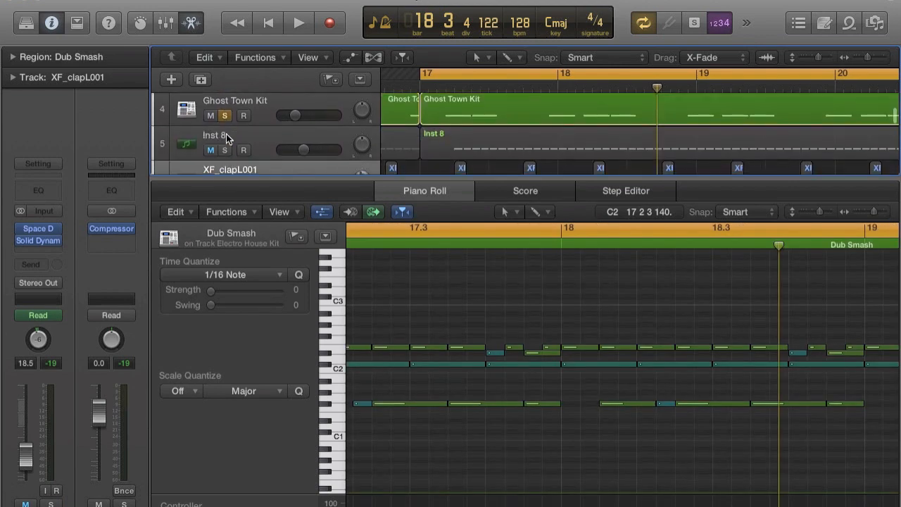
Play Electro House Kit and Ghost Town Kit together from bar 17, view the Dub Smash notes, and stop playback
key(space)
scroll(452, 141, up, 3)
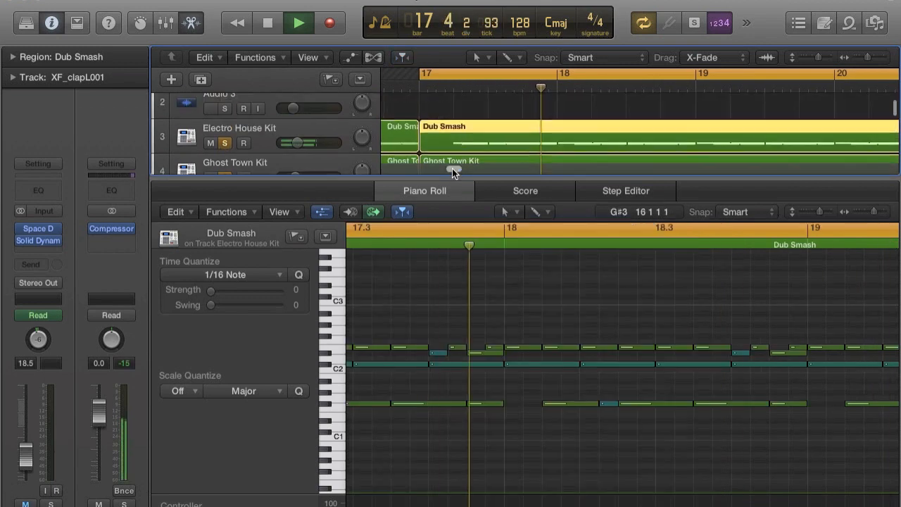
scroll(523, 468, down, 5)
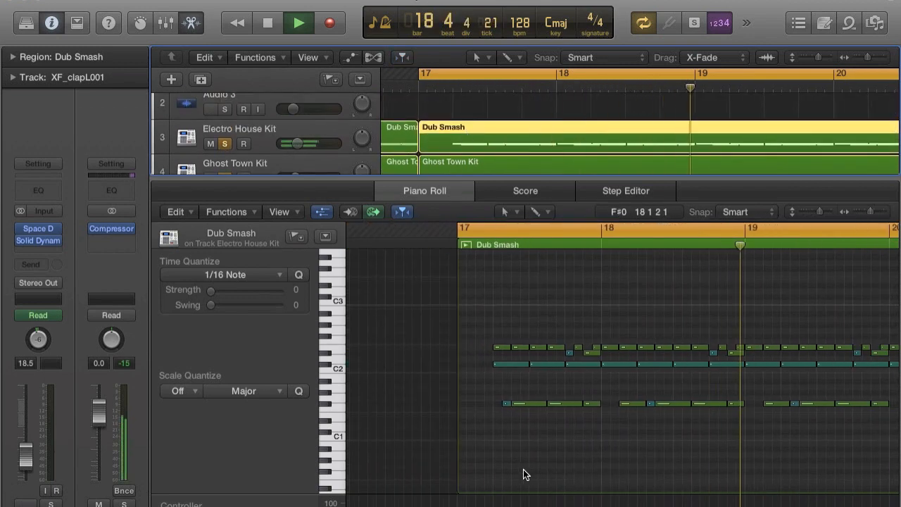
key(space)
Select Ghost Town Kit as the only soloed track, play its notes from bar 17, and stop playback
click(241, 119)
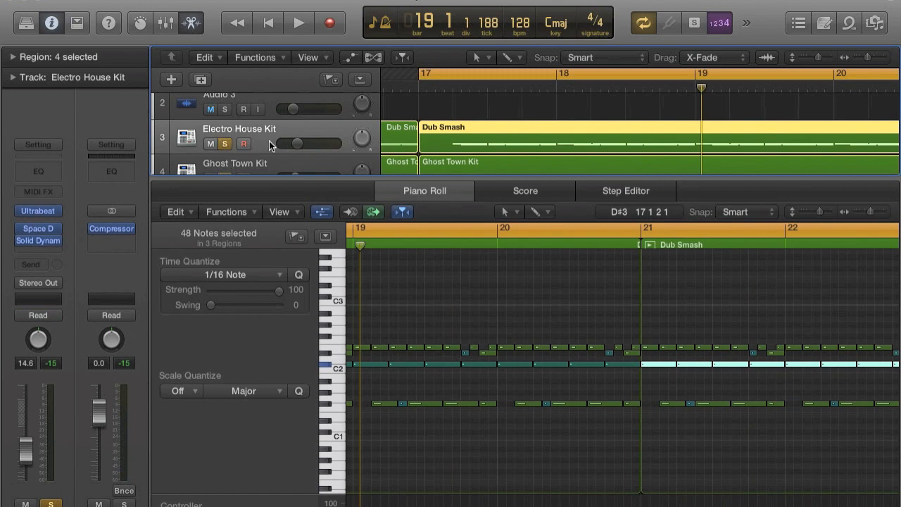
click(267, 163)
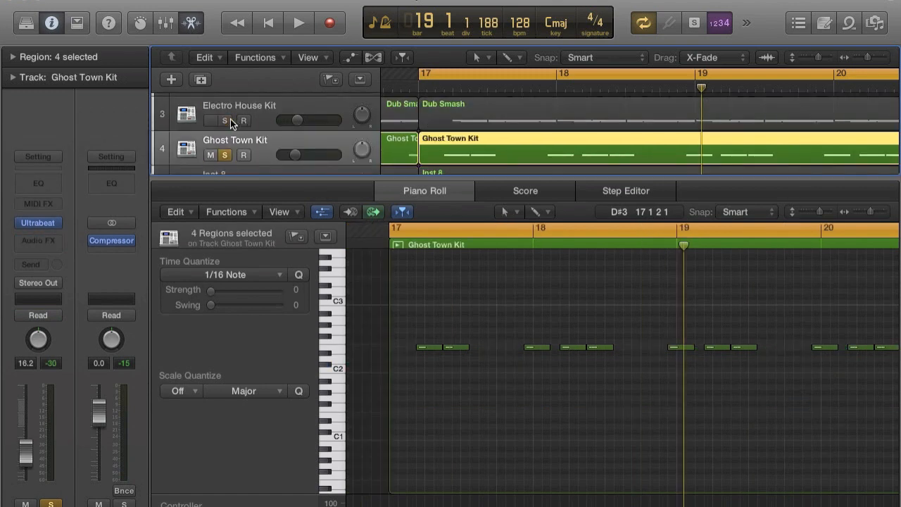
key(space)
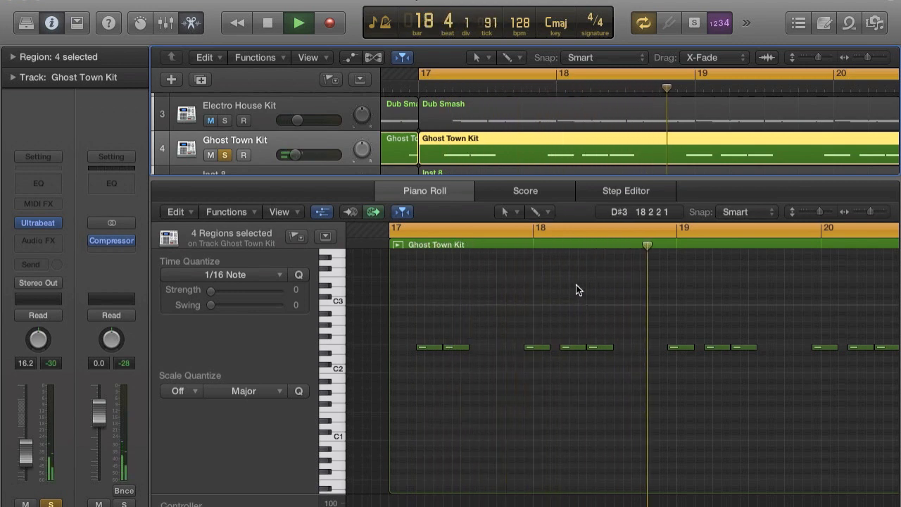
key(space)
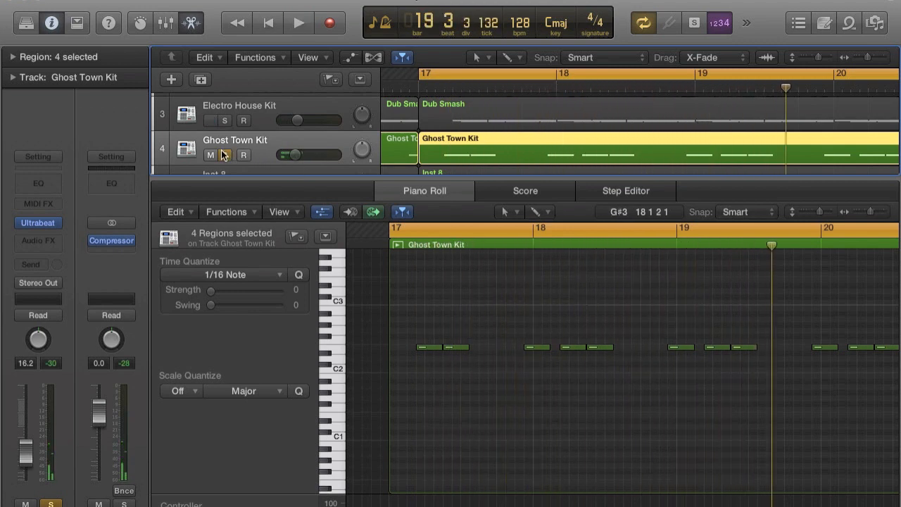
Switch the solo from Ghost Town Kit to Electro House Kit and select the Electro House Kit track
click(224, 155)
key(ctrl+m)
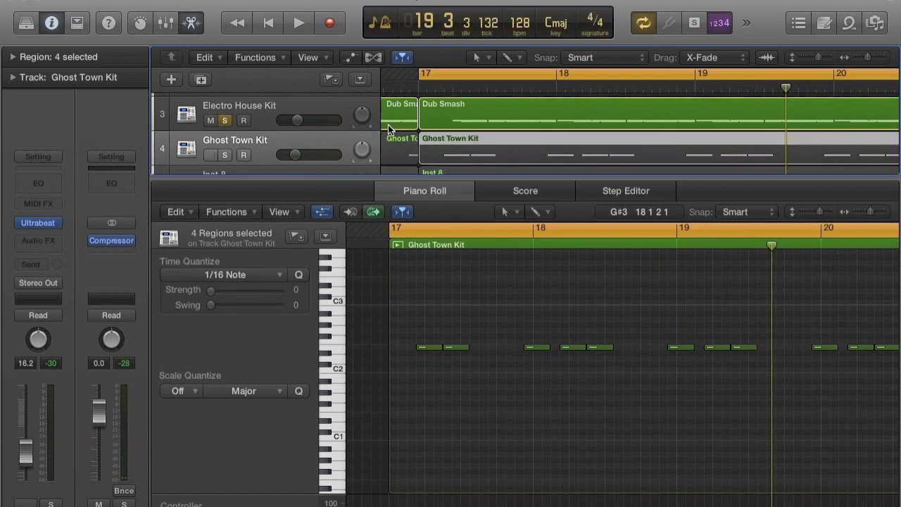
click(343, 111)
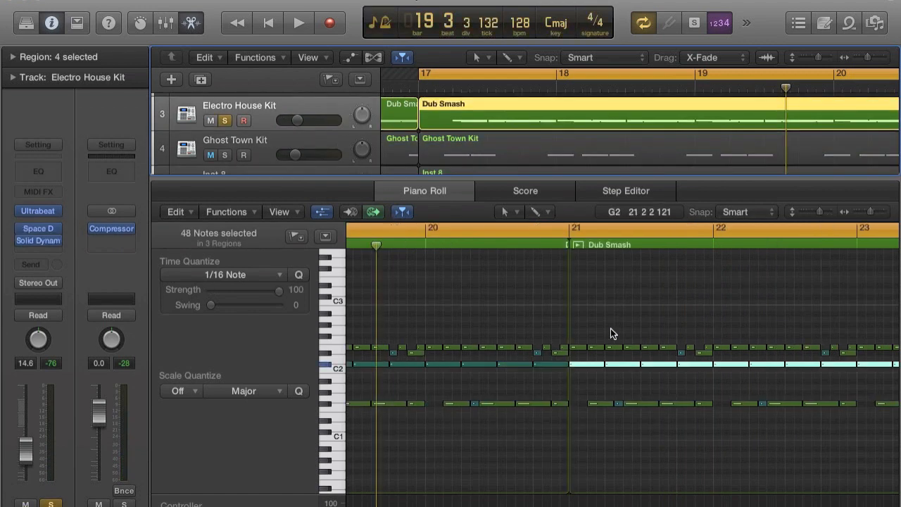
Play Electro House Kit from bar 17, follow its Dub Smash notes in the Piano Roll, and stop at bar 20
scroll(554, 334, left, 10)
scroll(554, 332, left, 6)
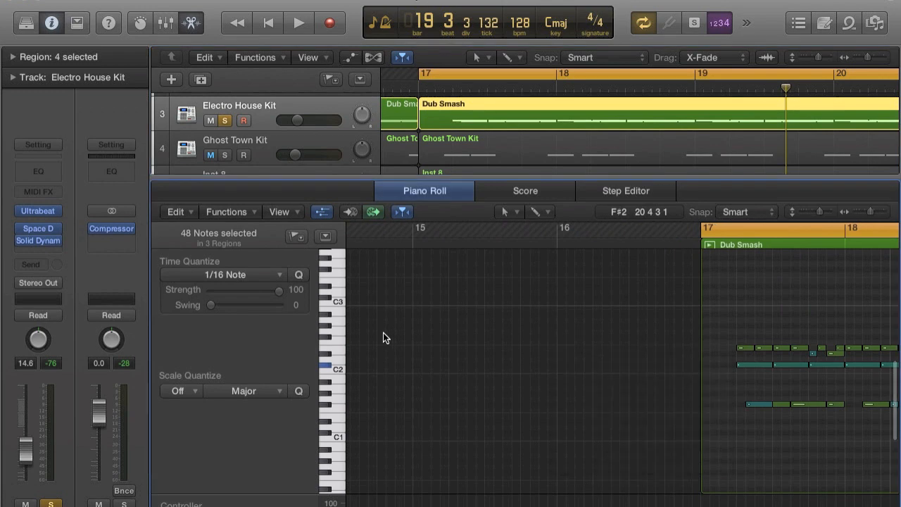
scroll(547, 359, right, 6)
key(space)
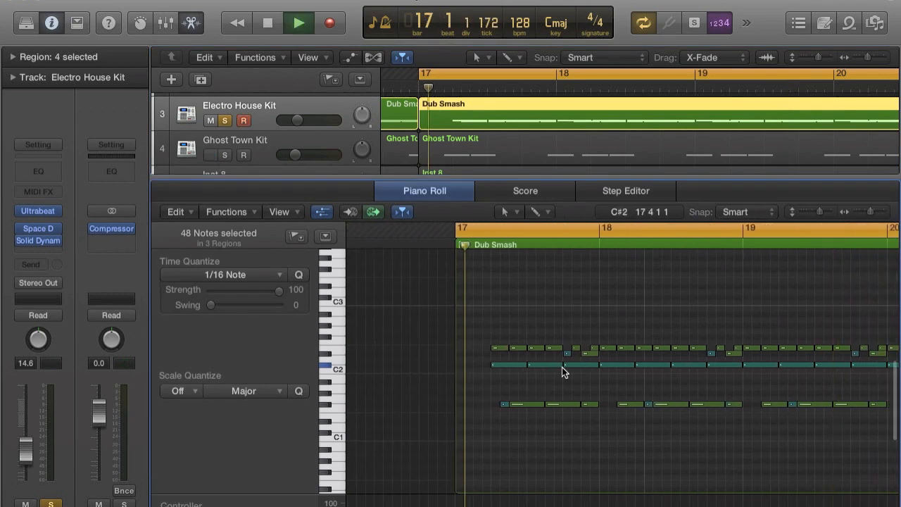
scroll(562, 366, right, 3)
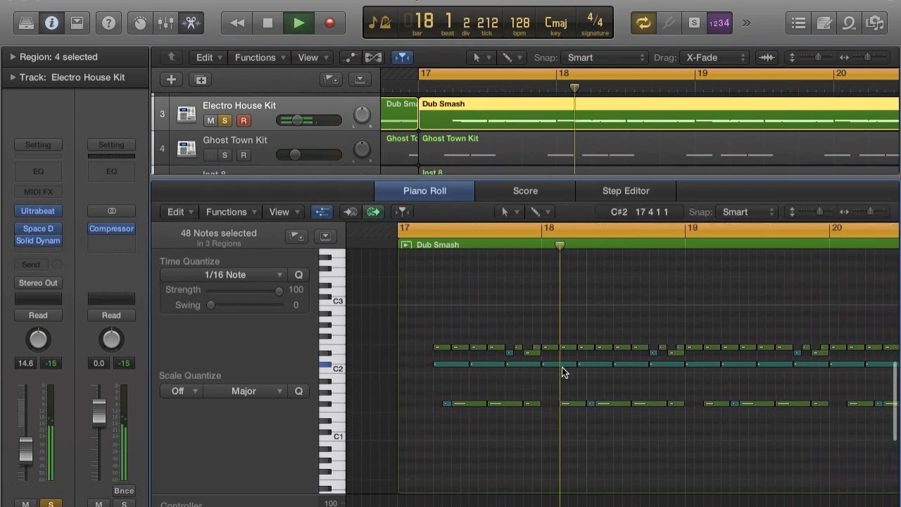
scroll(562, 368, right, 2)
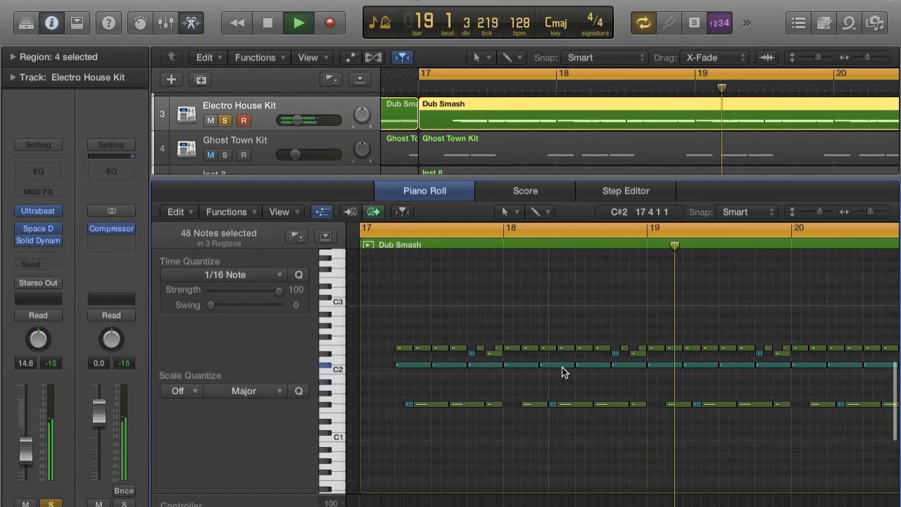
scroll(562, 366, right, 8)
key(space)
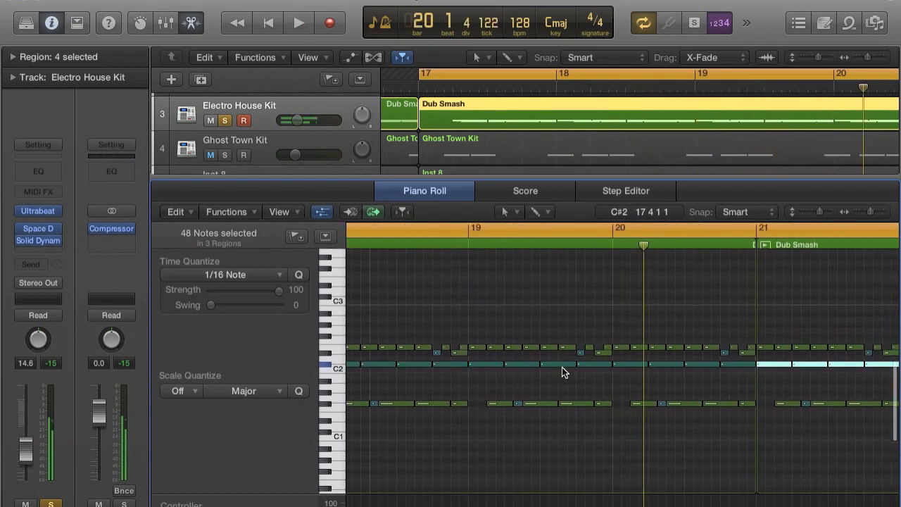
Select the Dub Smash notes one pitch row at a time: the row just above C2, the F#1 row, and the uppermost row
scroll(562, 367, left, 8)
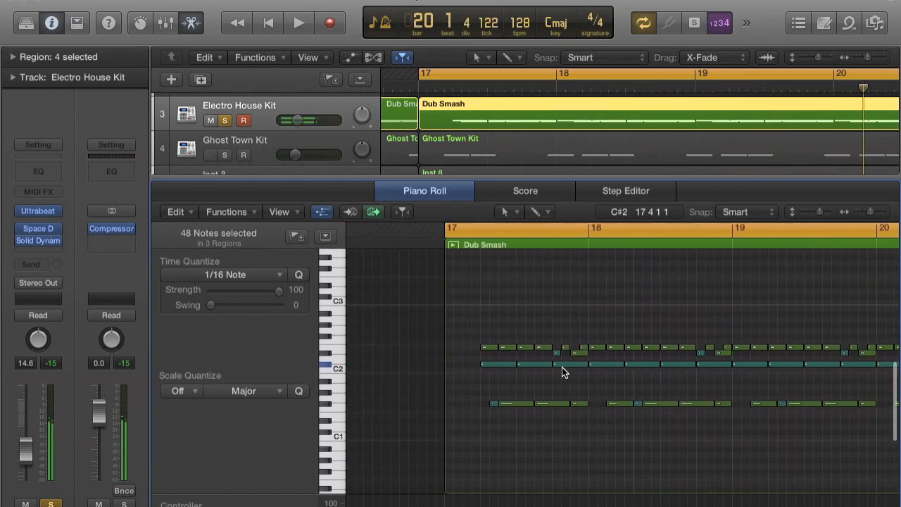
click(326, 367)
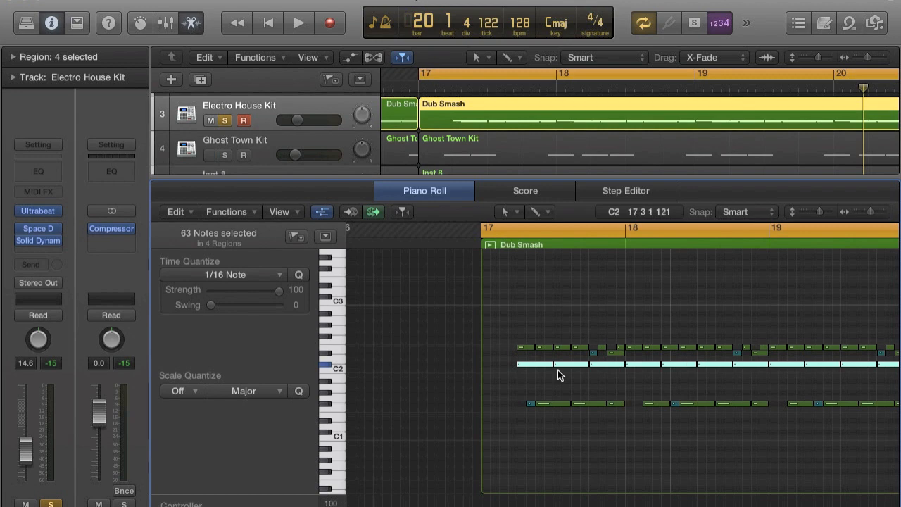
scroll(669, 363, right, 5)
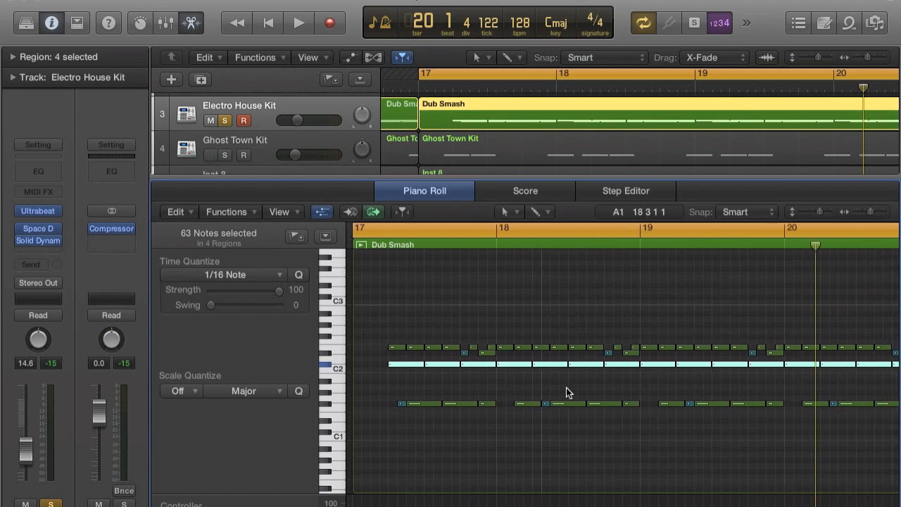
click(515, 397)
click(329, 405)
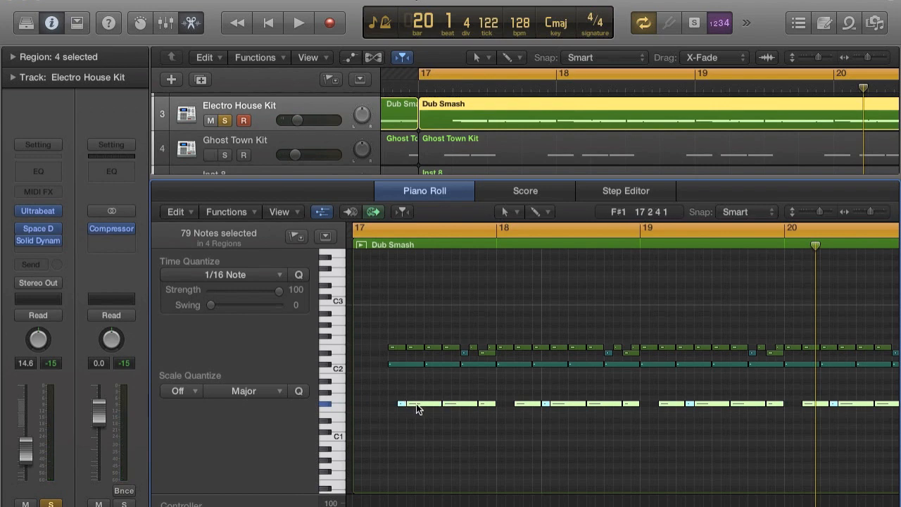
click(409, 421)
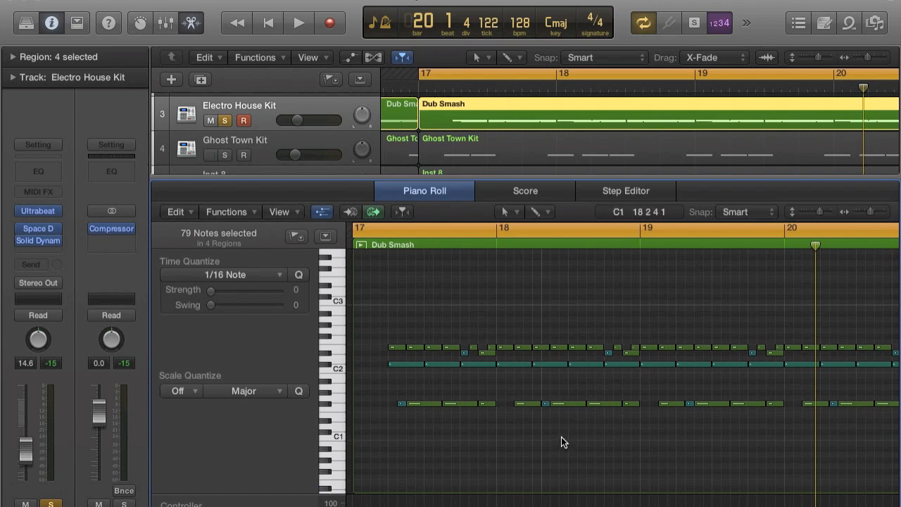
click(338, 347)
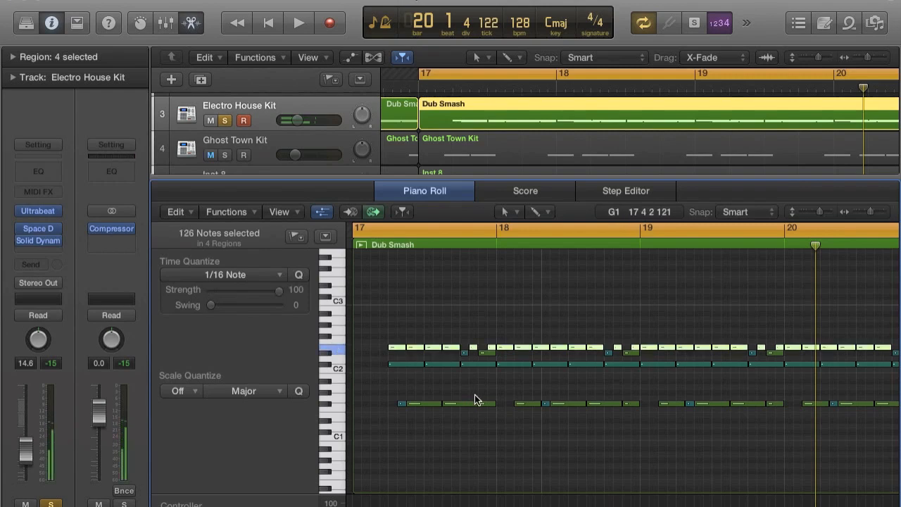
Enlarge the tracks area, add Inst 8 and Ghost Town Kit to the solo, and play the soloed layers from bar 17 to bar 19
drag(431, 177, 432, 340)
click(431, 189)
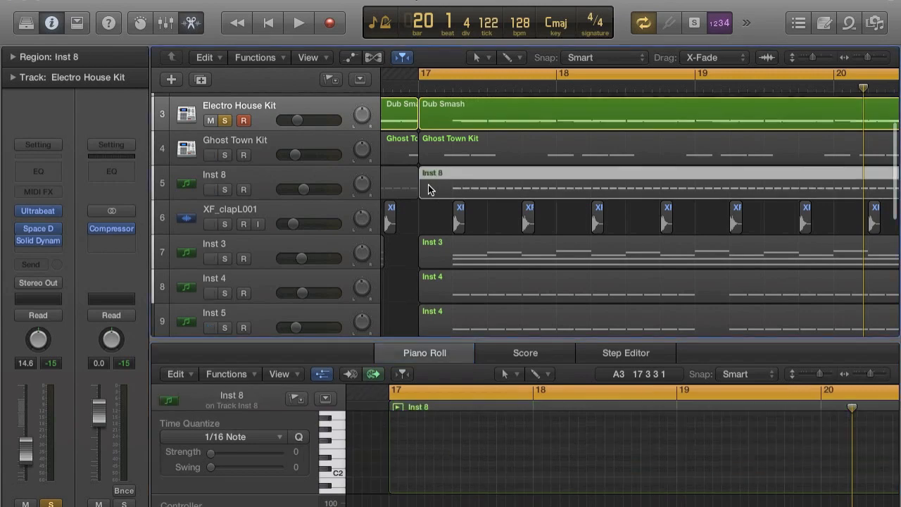
click(228, 189)
key(space)
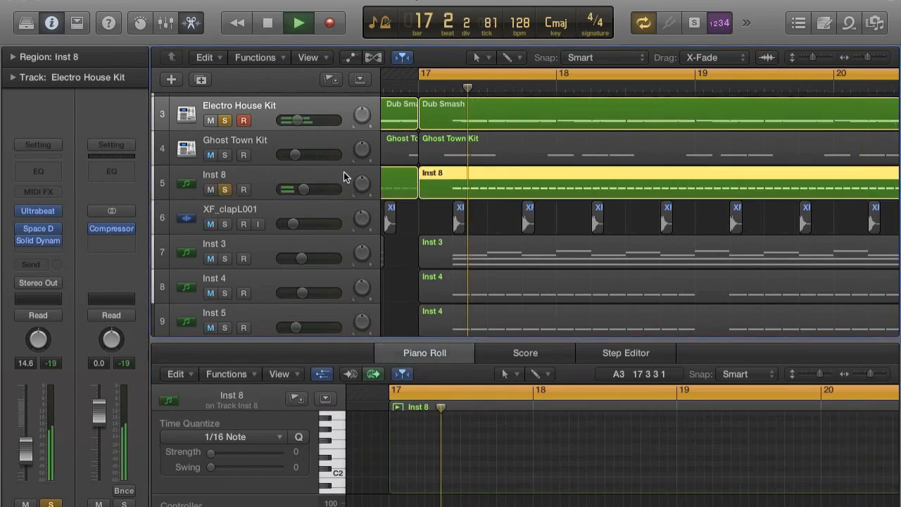
click(225, 154)
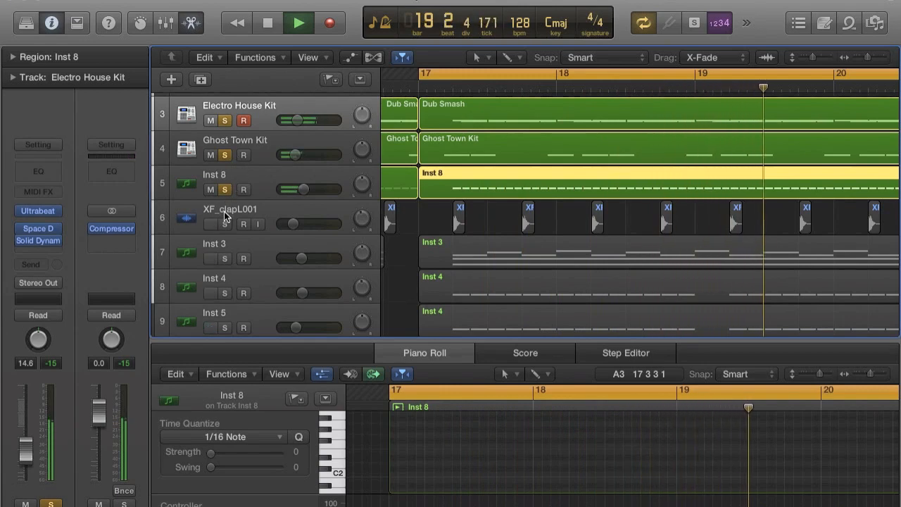
key(space)
Add the Audio 1 kick and XF_clapL001 to the solo, play all the drum layers together from bar 17, and stop playback
scroll(231, 188, up, 3)
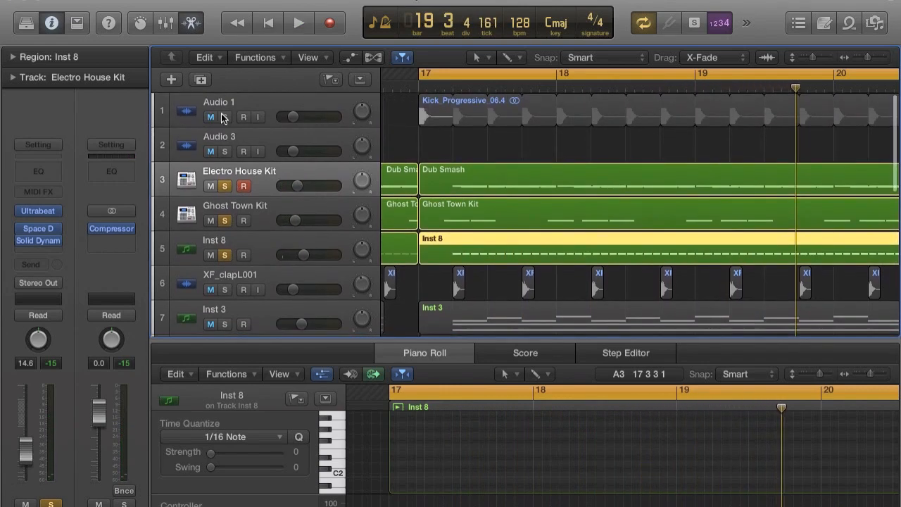
click(223, 117)
click(226, 289)
scroll(357, 270, down, 5)
key(space)
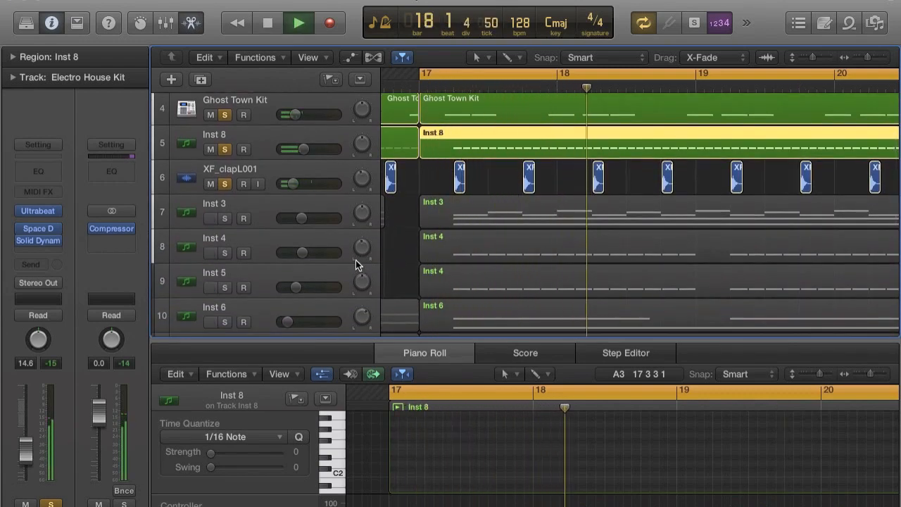
scroll(355, 264, up, 5)
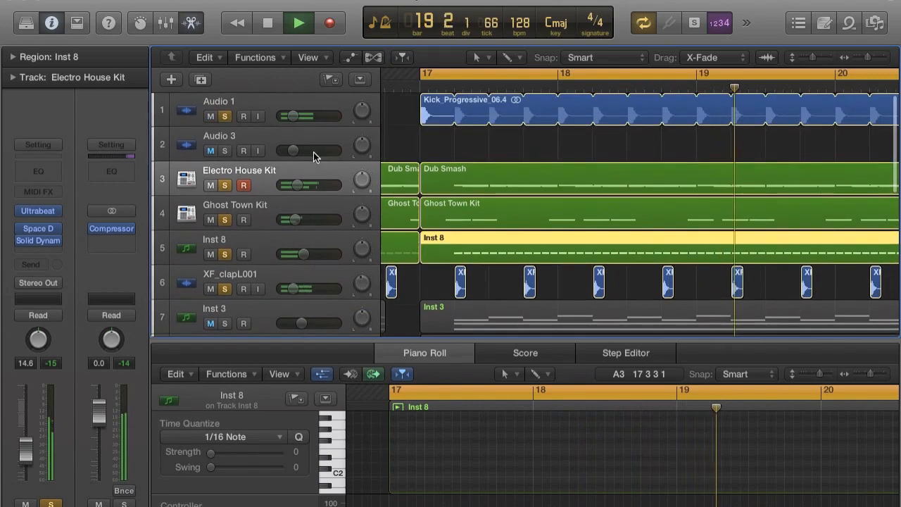
key(space)
Turn off solo on Audio 1, Electro House Kit, Ghost Town Kit, Inst 8 and XF_clapL001
click(225, 116)
click(224, 186)
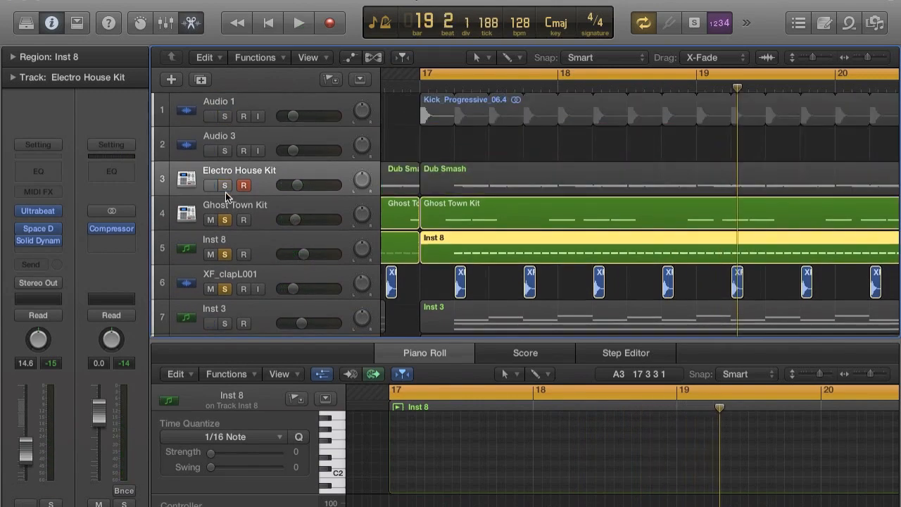
click(224, 221)
click(232, 248)
click(225, 254)
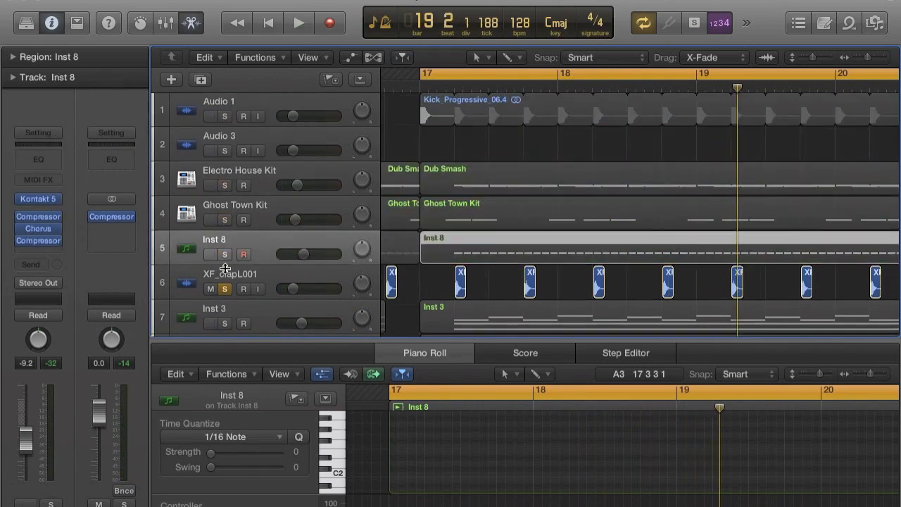
click(225, 289)
Solo Inst 3, play it from bar 17, select its track, and stop playback
scroll(225, 288, down, 5)
scroll(225, 288, down, 1)
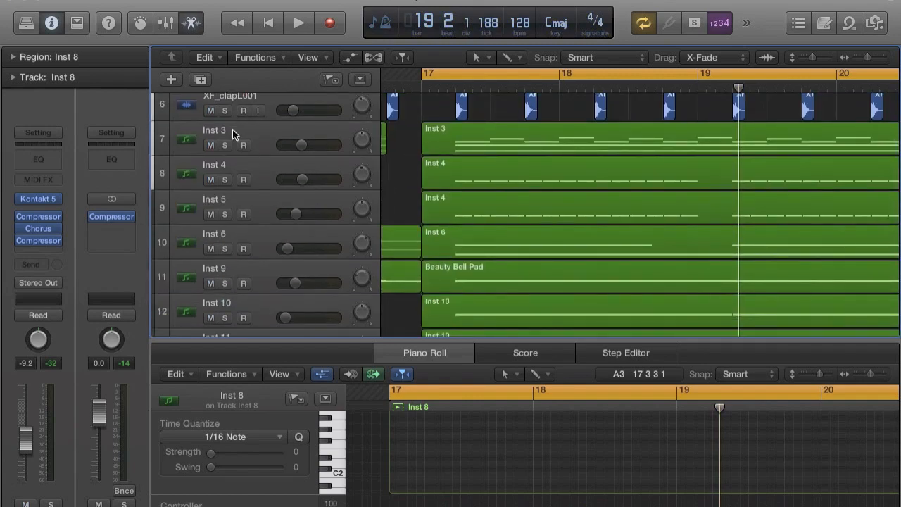
click(225, 146)
key(space)
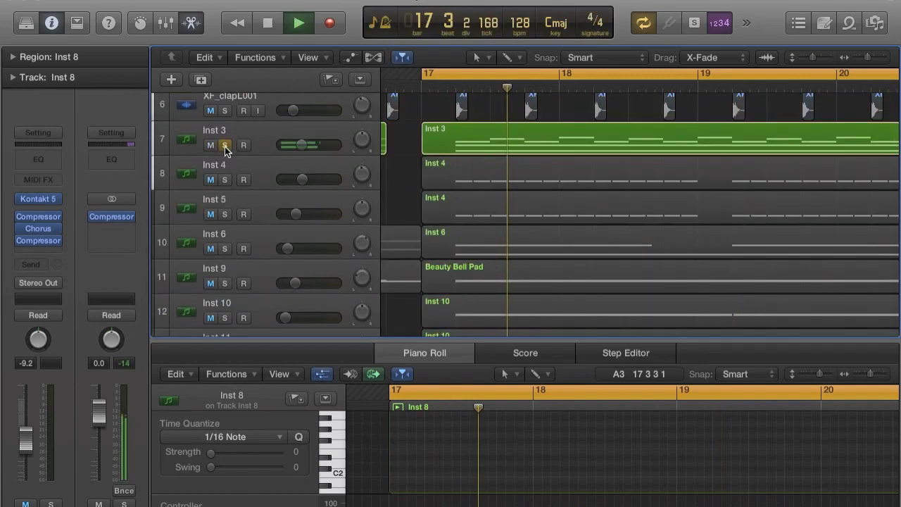
click(268, 137)
key(space)
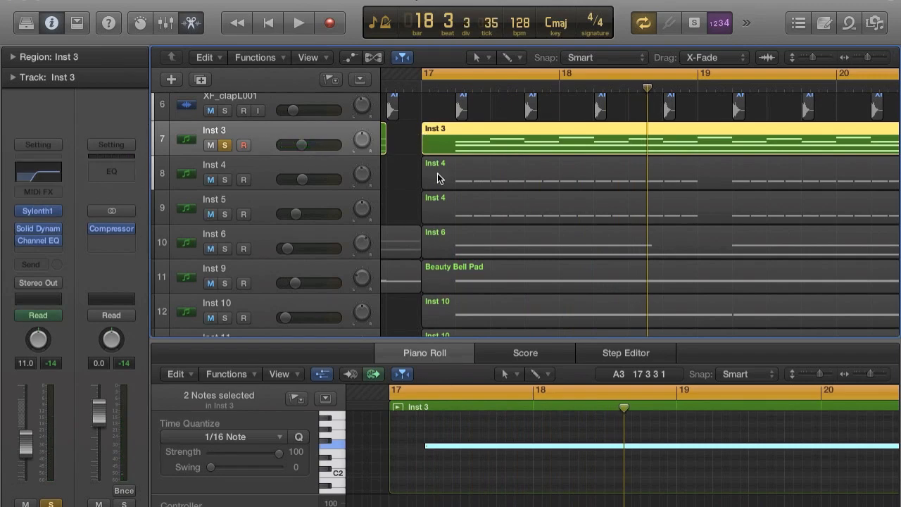
Open Inst 3's Sylenth1, view its Distort settings while playing the part briefly, and close the plug-in
scroll(443, 149, up, 1)
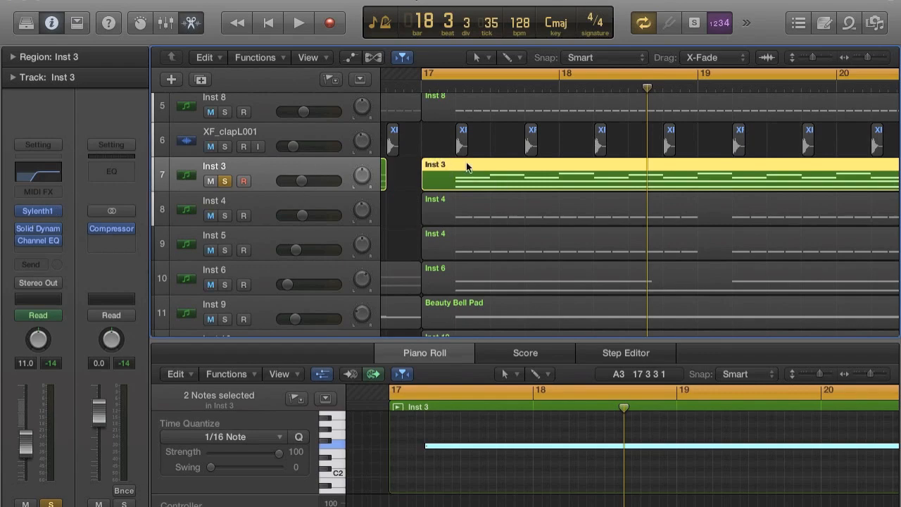
click(40, 211)
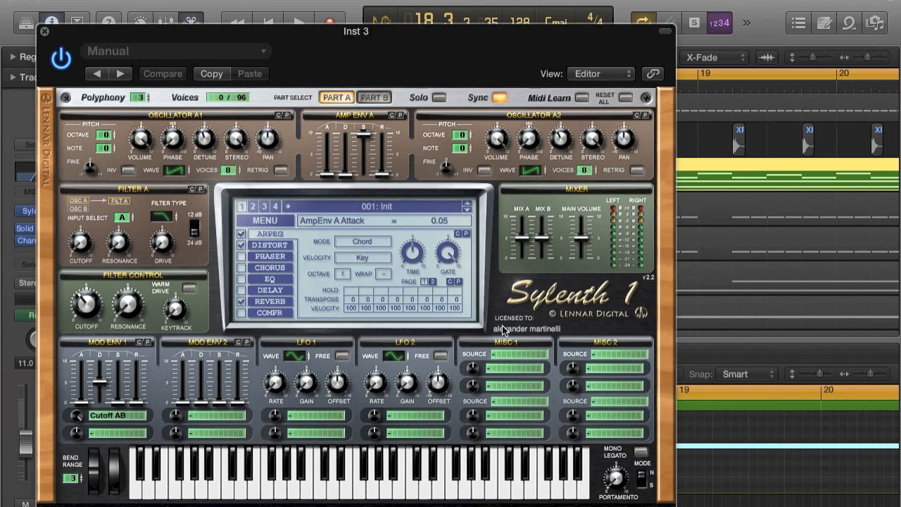
click(262, 244)
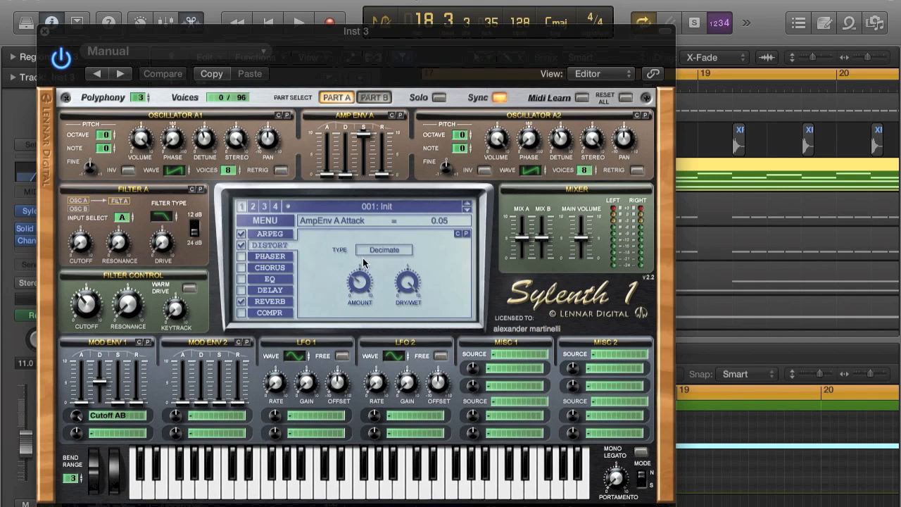
key(space)
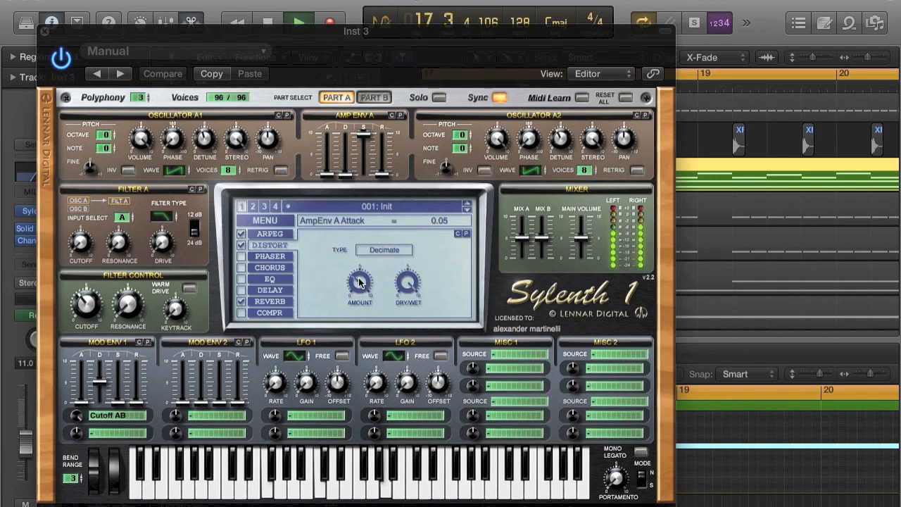
key(space)
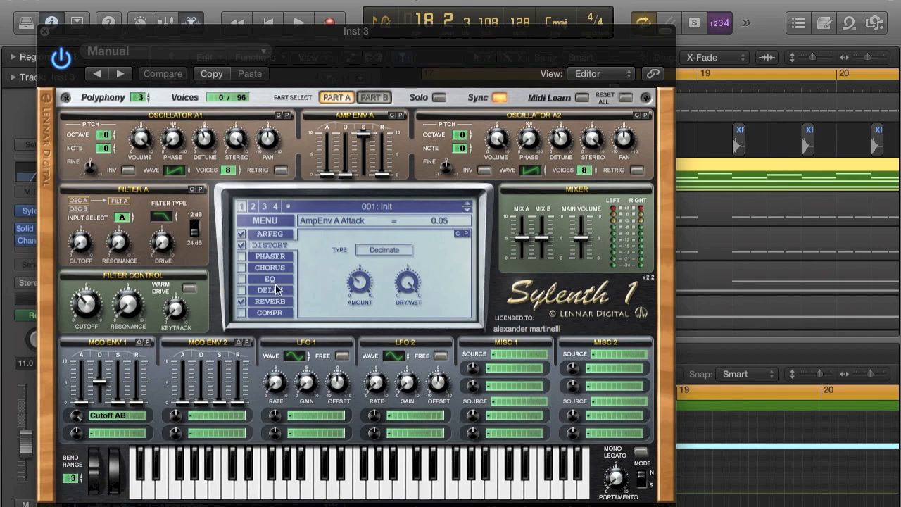
click(44, 33)
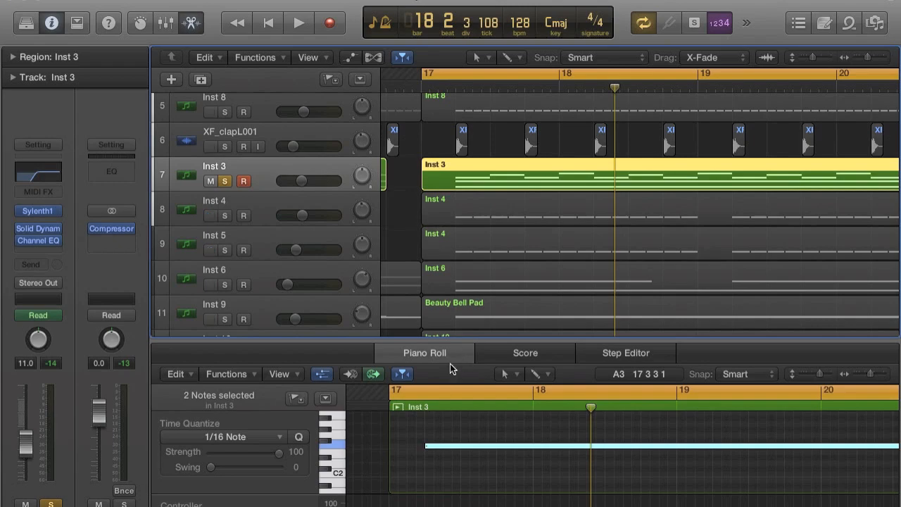
Enlarge the Piano Roll, deselect the Inst 3 notes, and examine the full pattern from bar 17 onward
drag(451, 342, 455, 100)
scroll(623, 393, up, 8)
scroll(622, 392, down, 6)
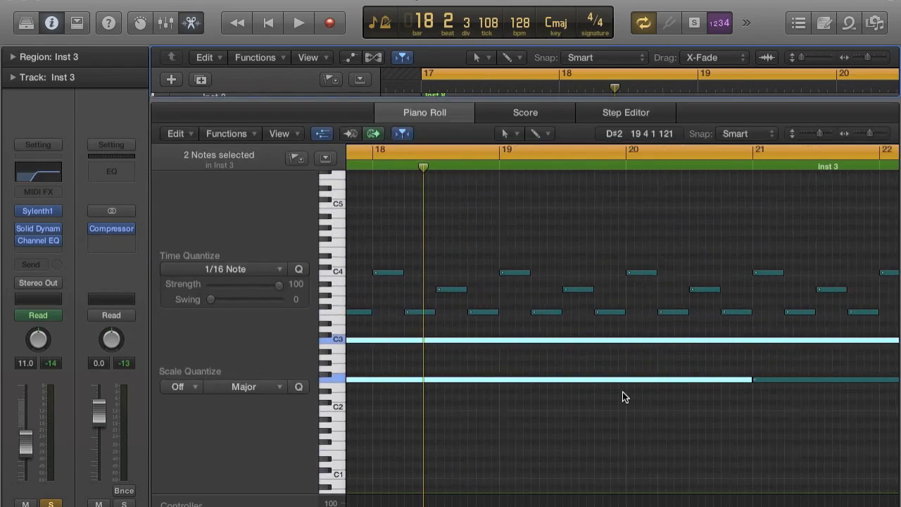
scroll(622, 394, left, 3)
click(518, 387)
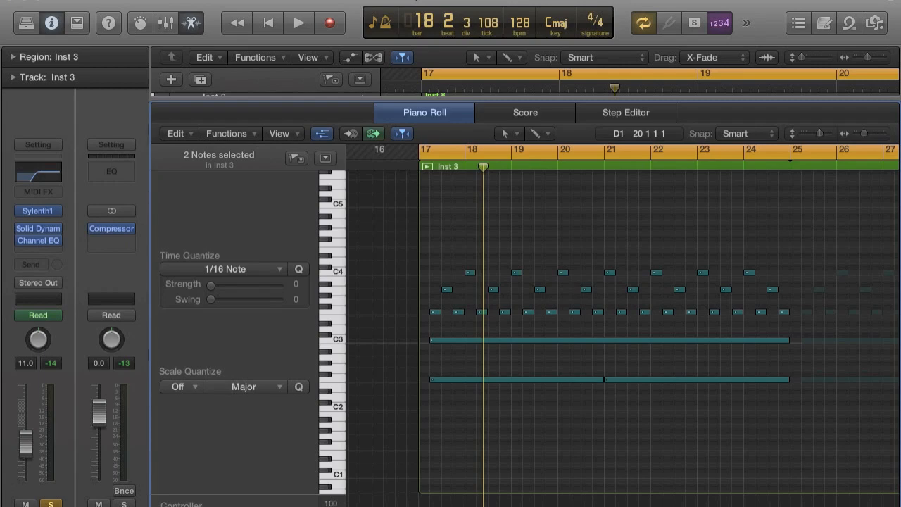
scroll(605, 418, up, 4)
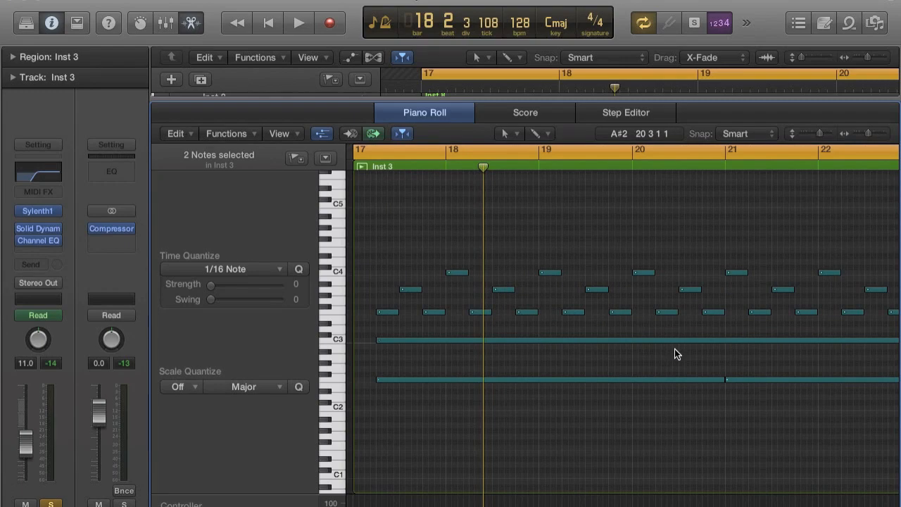
scroll(674, 352, down, 3)
Reopen Sylenth1 on Inst 3 and show its arpeggiator settings
click(26, 209)
click(264, 221)
click(363, 219)
click(270, 235)
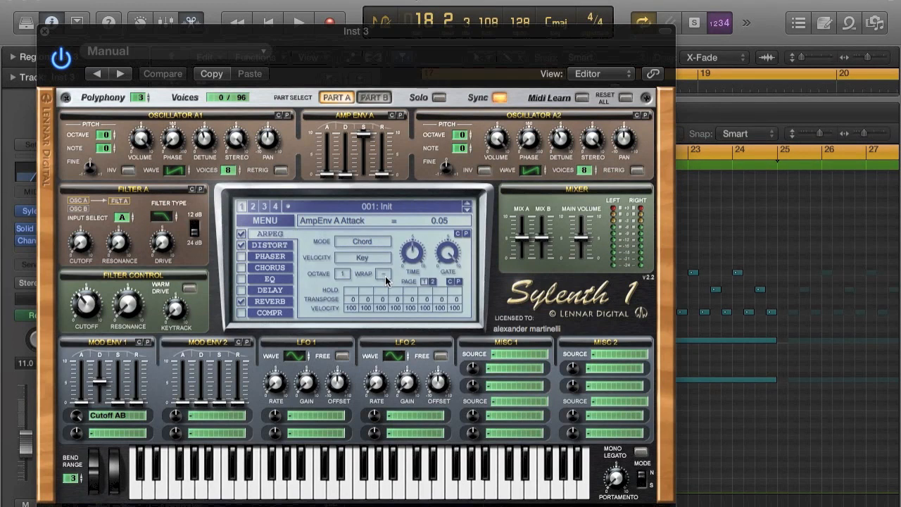
Switch the arpeggiator mode to Up, return it to Chord, and check the Time and Gate settings
click(346, 242)
click(355, 252)
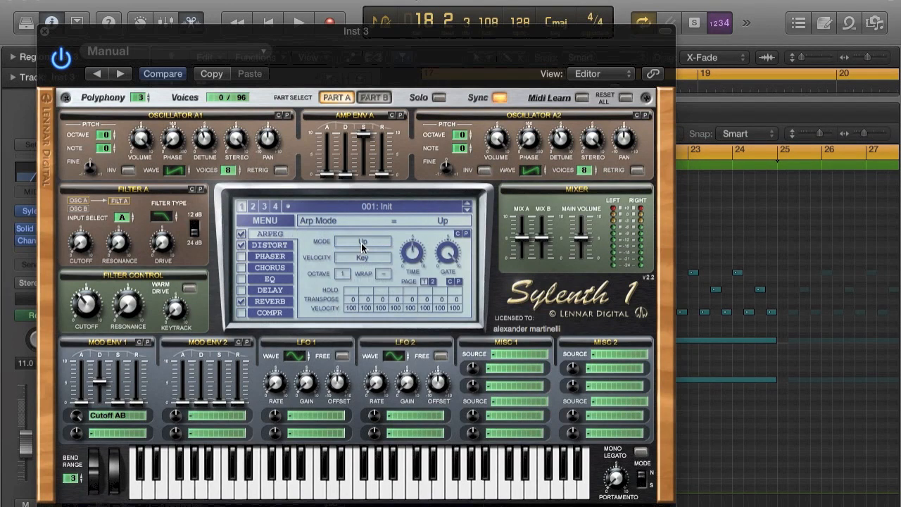
click(354, 244)
click(376, 373)
mouse_move(414, 256)
mouse_move(450, 256)
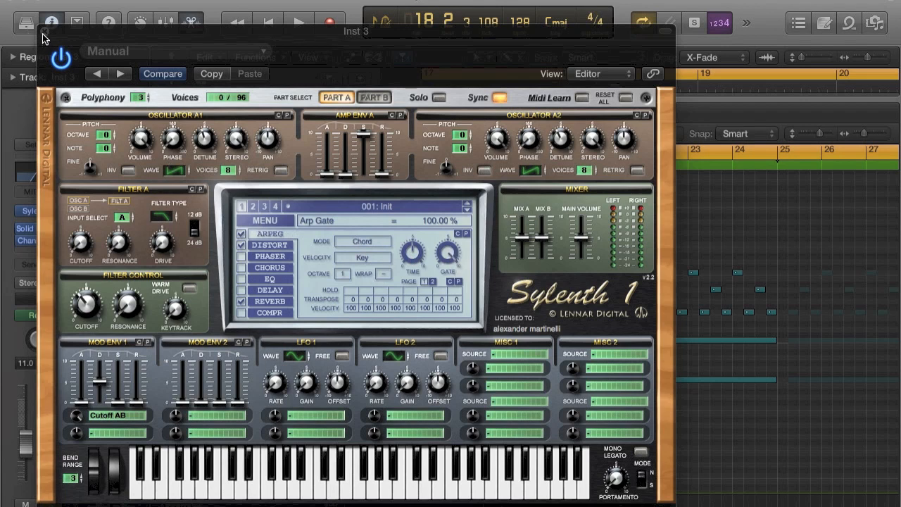
Turn off Sylenth1's distortion, play Inst 3 to compare the sound, turn the distortion back on, and stop playback
click(241, 245)
key(space)
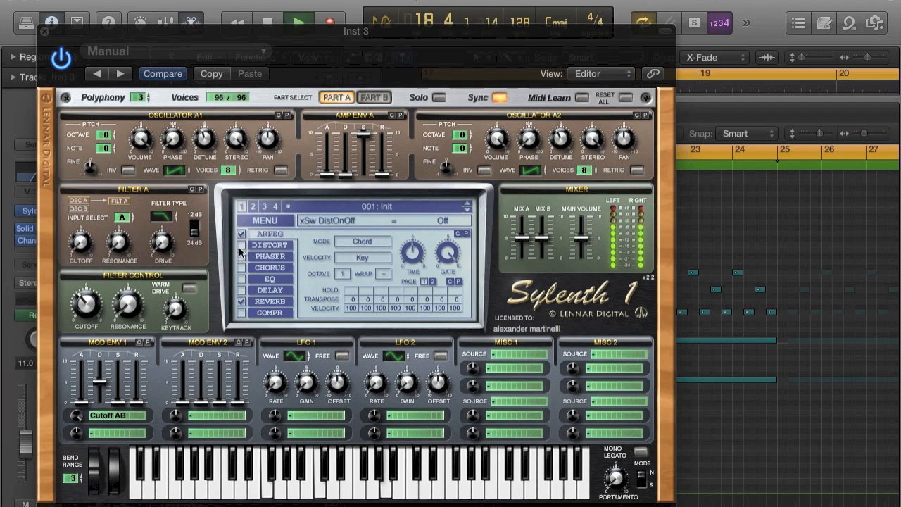
click(242, 246)
key(space)
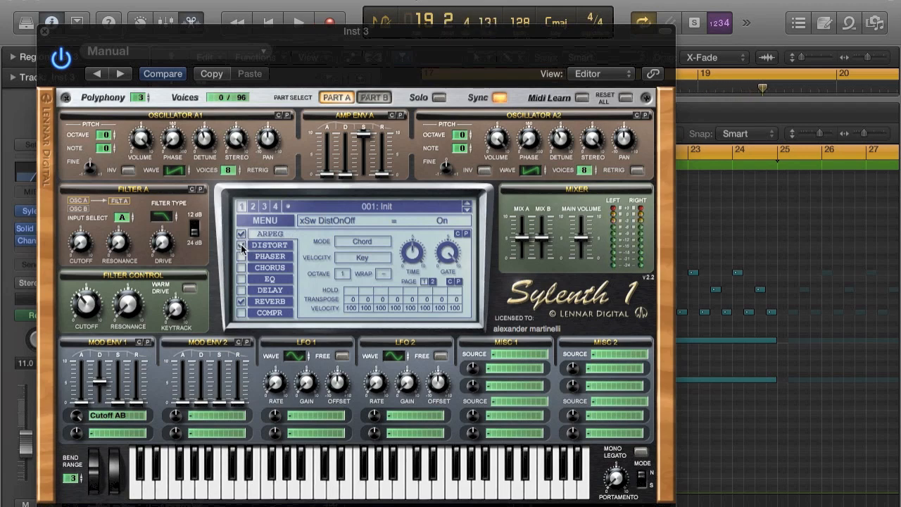
Play Inst 3 from bar 17 with its distortion on, close the Sylenth1 window, and stop playback
key(space)
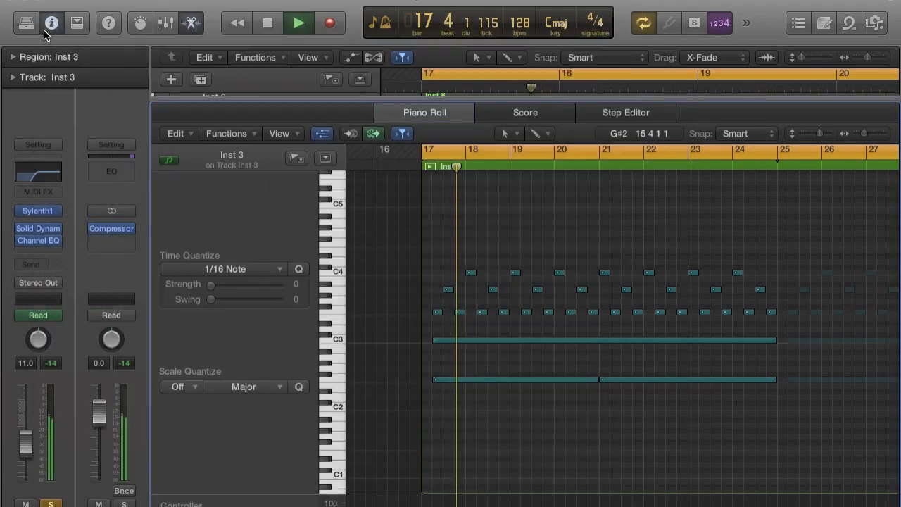
click(43, 31)
key(space)
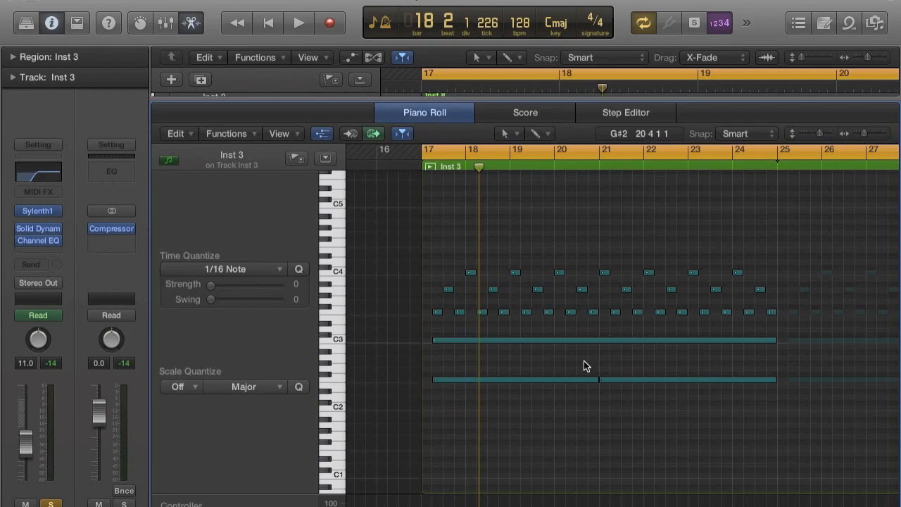
Examine the opening bars of the Inst 3 notes up close, and shrink the Piano Roll to reveal the tracks again
scroll(477, 306, up, 6)
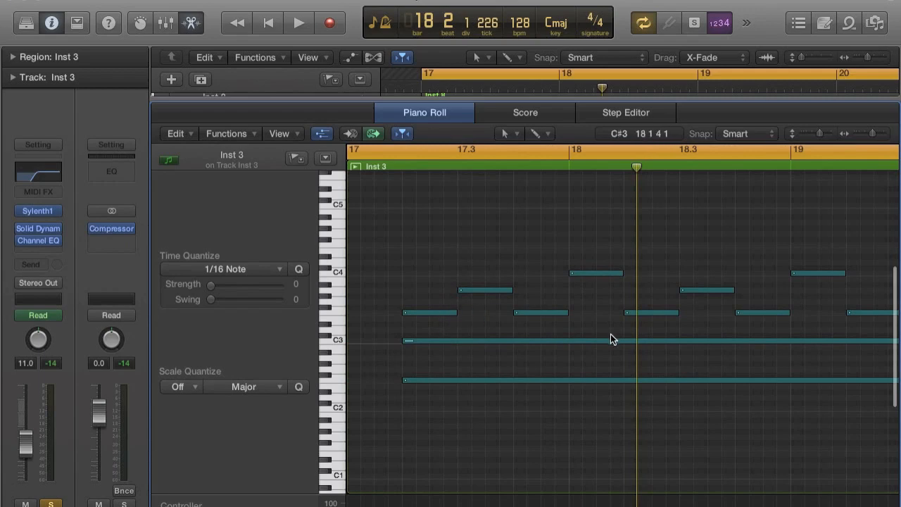
scroll(610, 339, down, 2)
scroll(611, 335, down, 3)
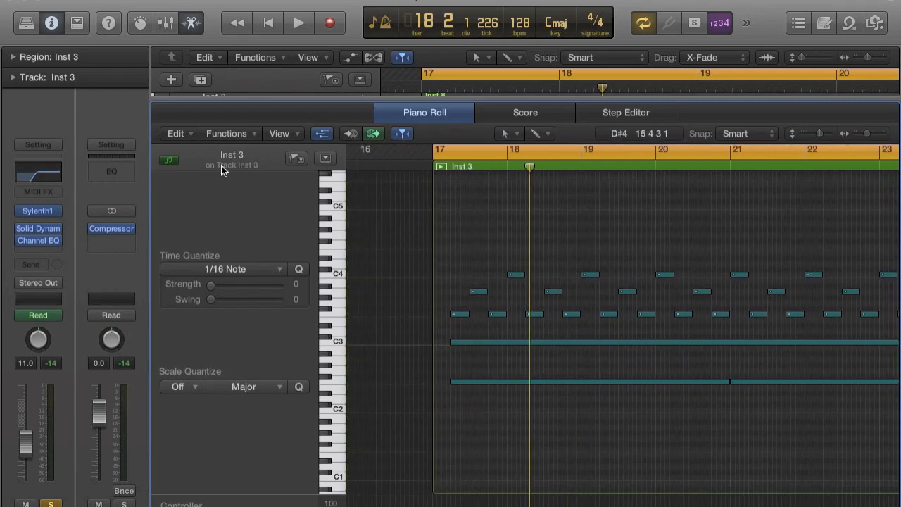
mouse_move(37, 244)
drag(422, 103, 430, 346)
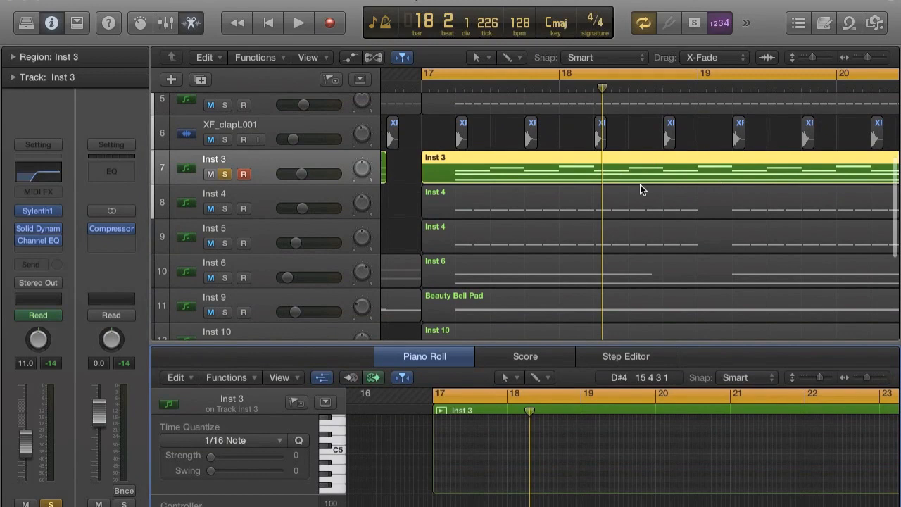
Turn off solo on Inst 3, play the full arrangement from bar 17 while looking over the instrument tracks, and stop at bar 20
click(225, 174)
key(super+Left)
key(super+Left)
key(super+Left)
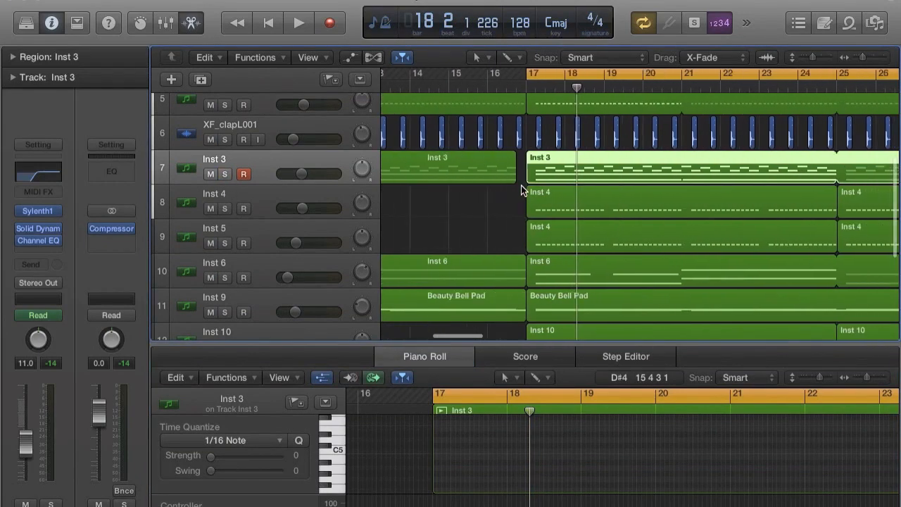
scroll(508, 167, down, 5)
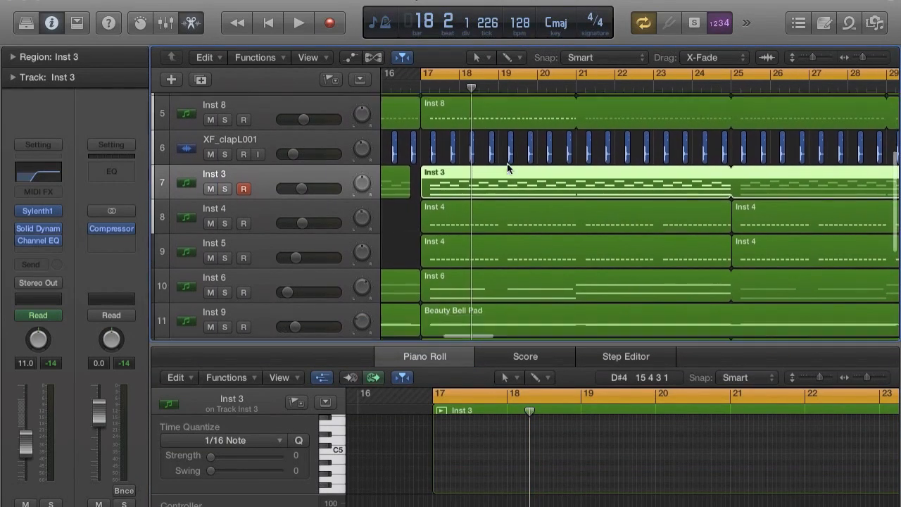
key(space)
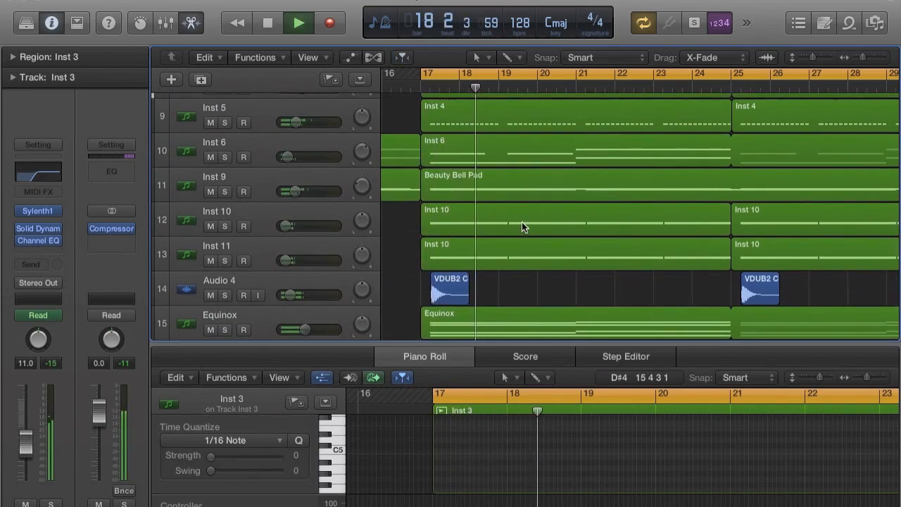
scroll(522, 221, up, 2)
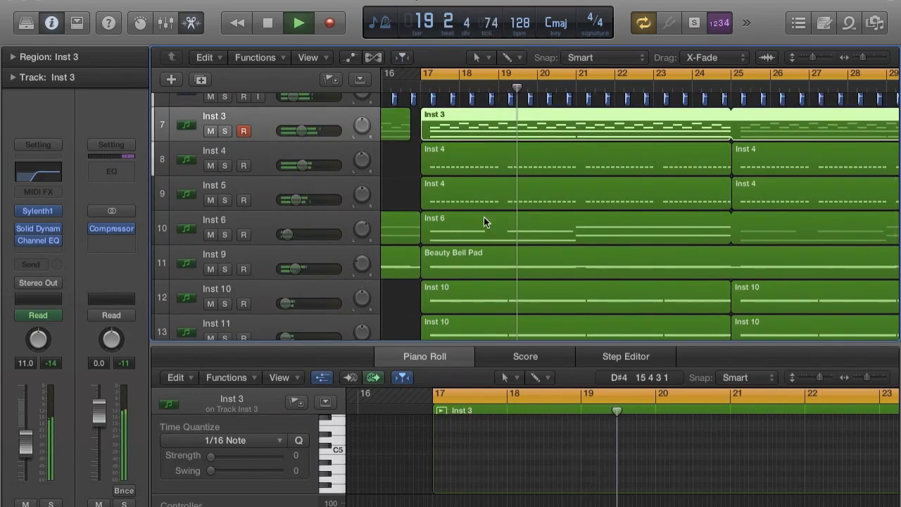
key(space)
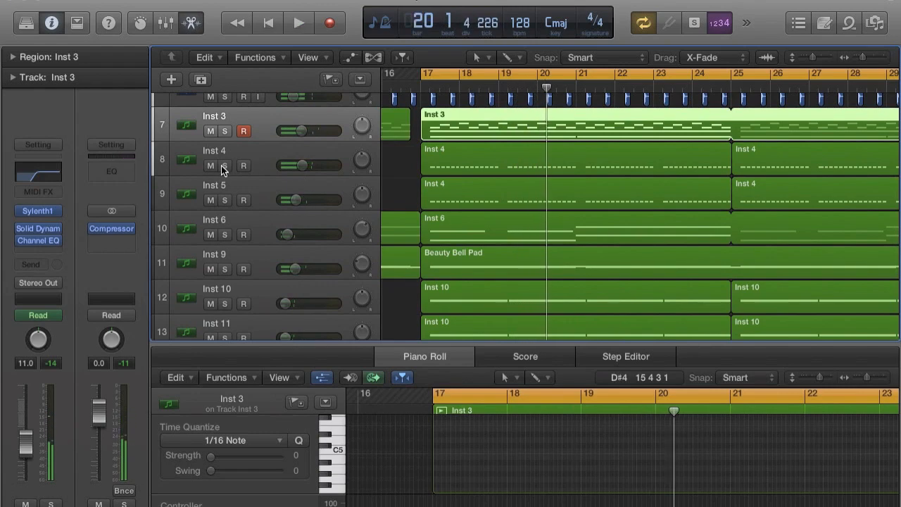
Solo the Inst 4 and Inst 5 tracks together with the first audio track, with the arrangement zoomed in around bars 17 to 24
click(225, 166)
click(224, 201)
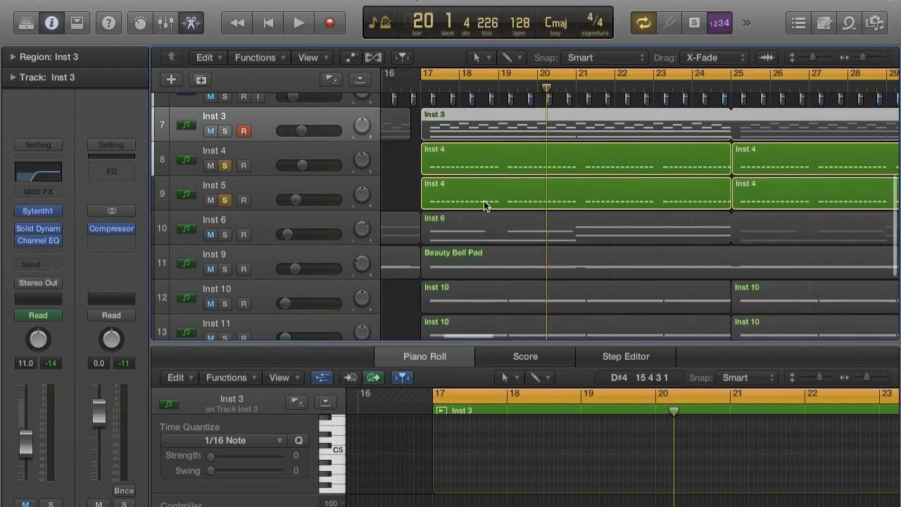
key(super+Right)
key(super+Right)
scroll(484, 204, left, 2)
scroll(484, 204, up, 2)
scroll(469, 157, down, 1)
click(224, 117)
Play the soloed tracks from bar 17, turn off solo on Inst 4 to hear Inst 5 without it, and stop playback
key(space)
scroll(400, 215, down, 3)
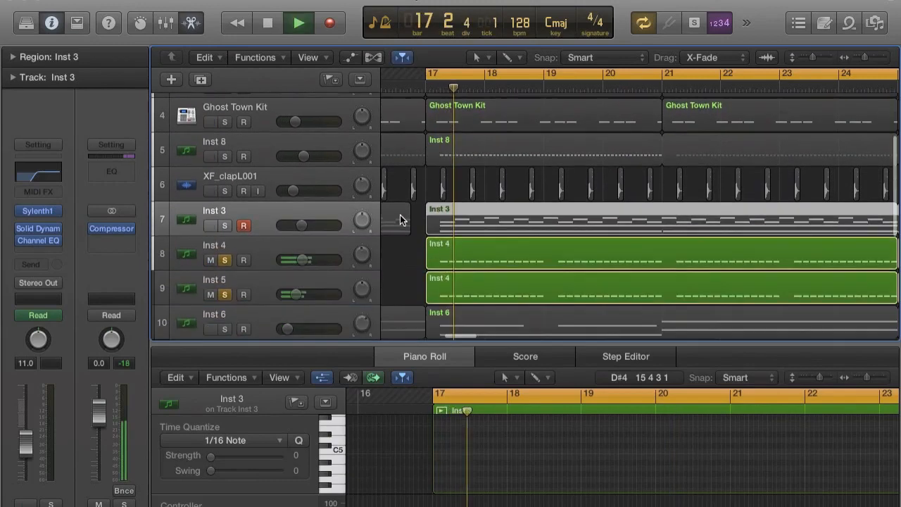
scroll(400, 214, down, 1)
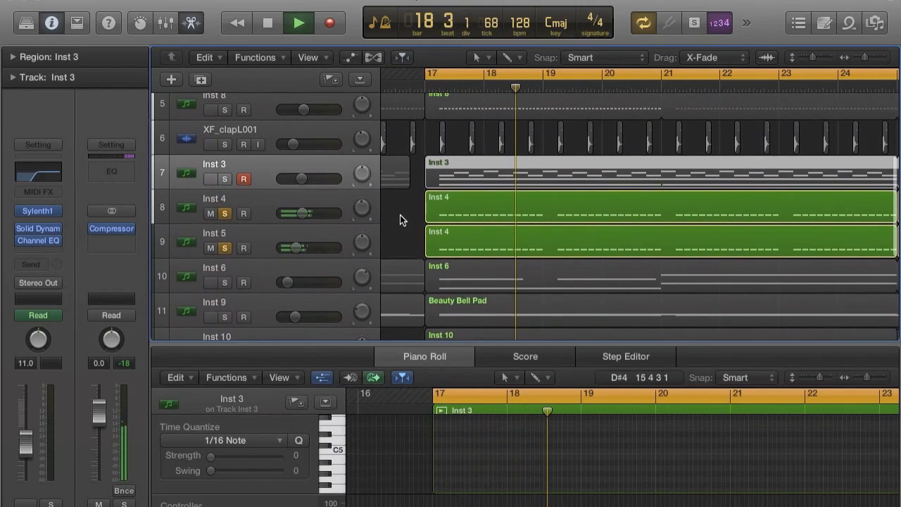
scroll(400, 221, up, 1)
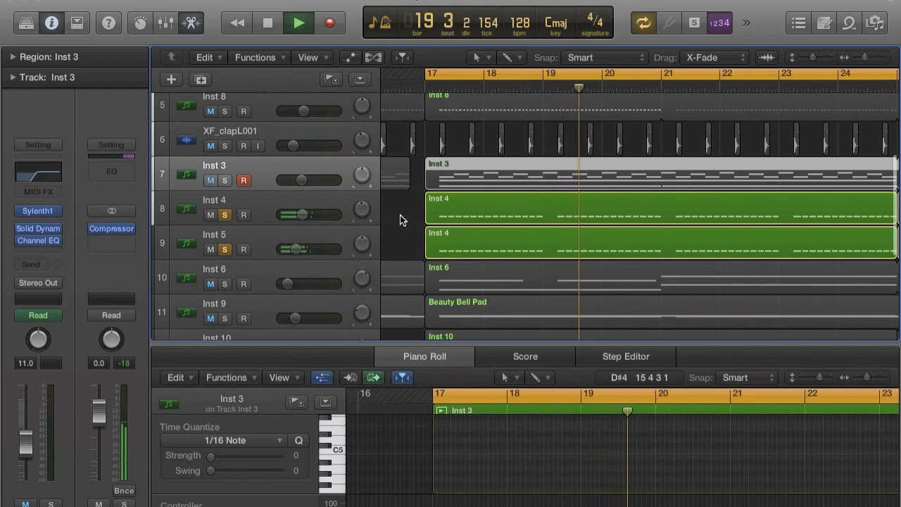
click(225, 215)
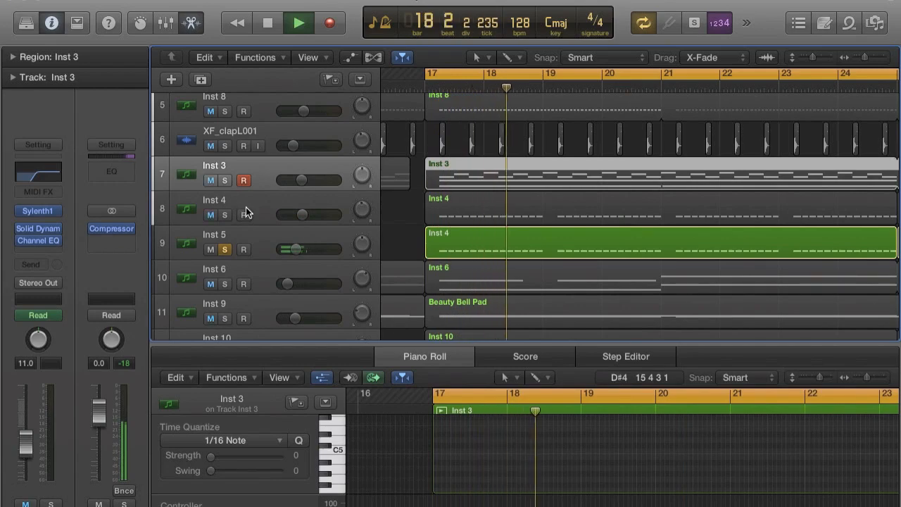
key(space)
Examine Inst 5's Sylenth1 settings, comparing the Part A and Part B oscillators and checking Oscillator A1's stereo value, and close the plug-in
click(247, 233)
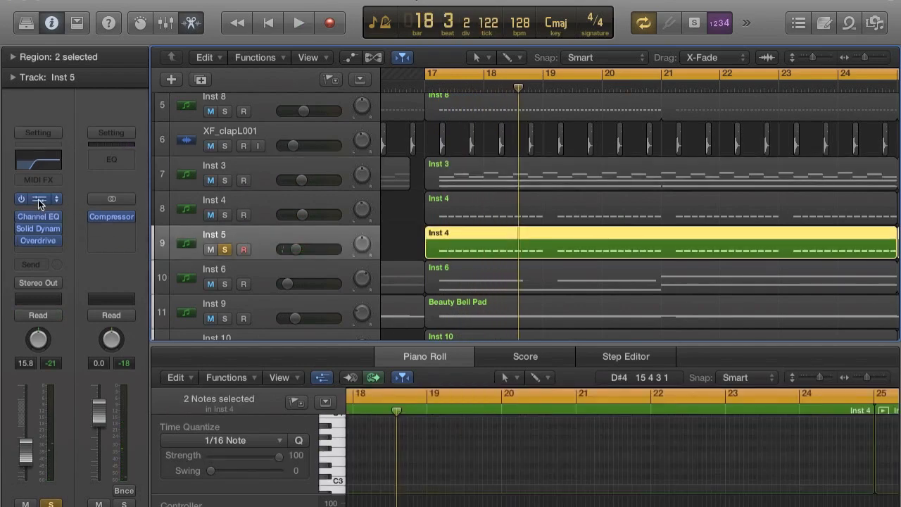
click(37, 198)
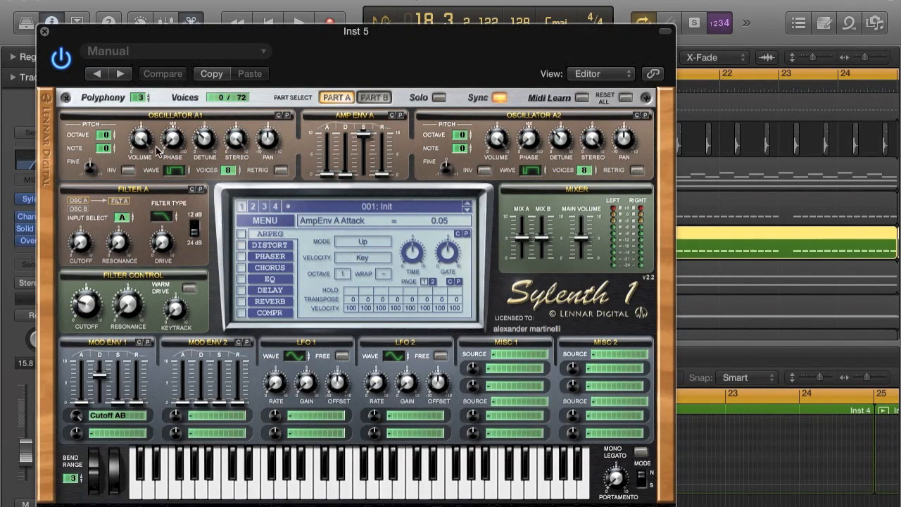
click(371, 99)
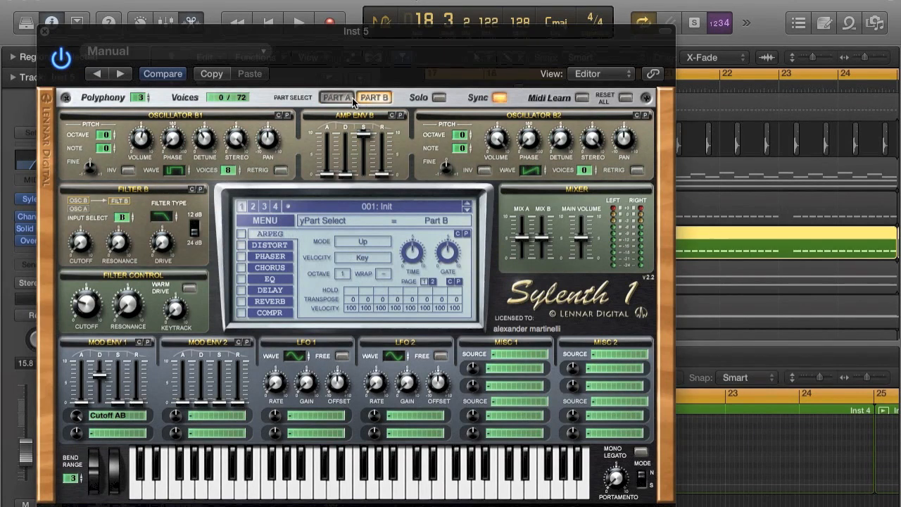
click(340, 100)
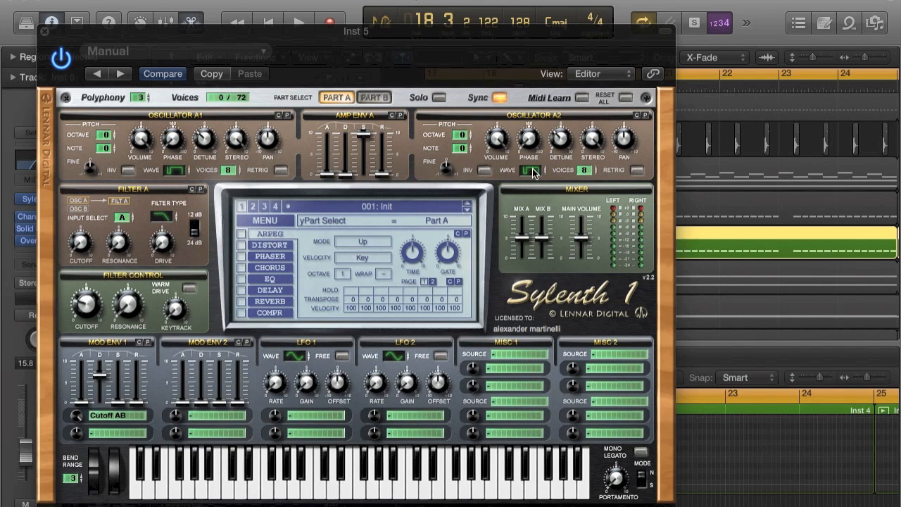
click(372, 98)
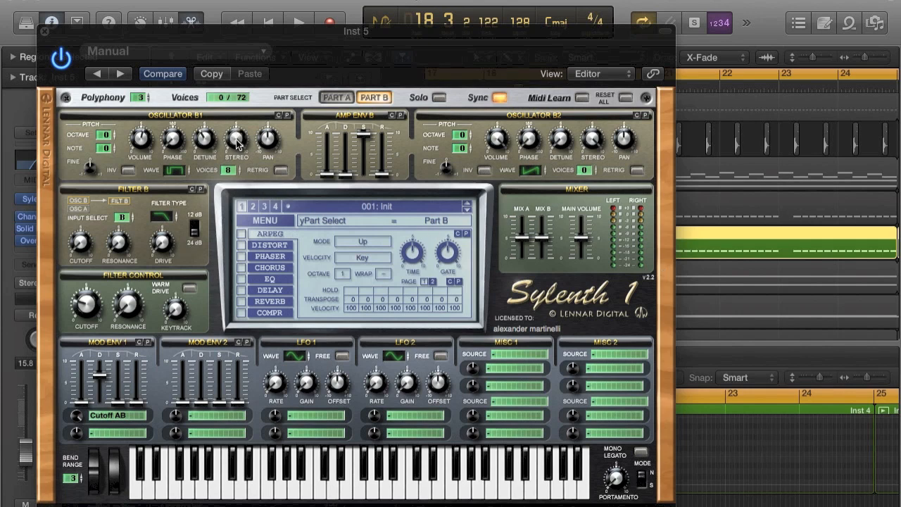
click(331, 100)
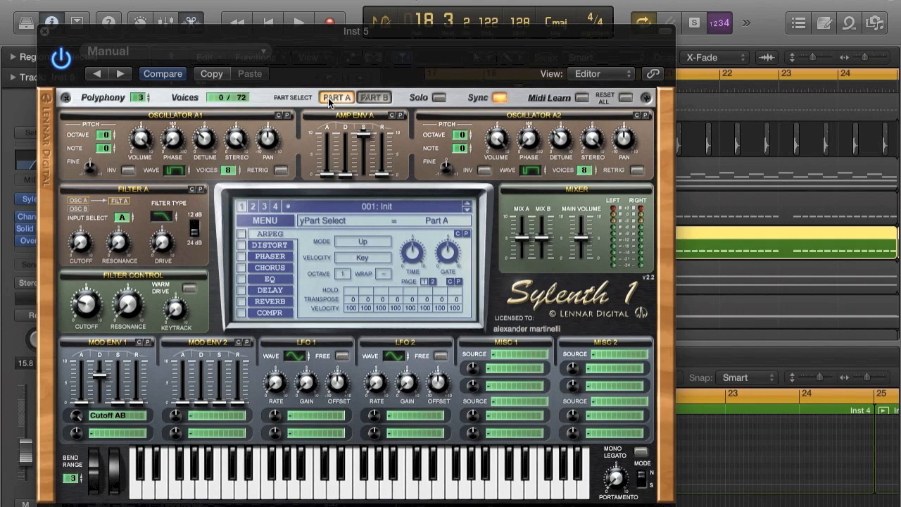
click(243, 136)
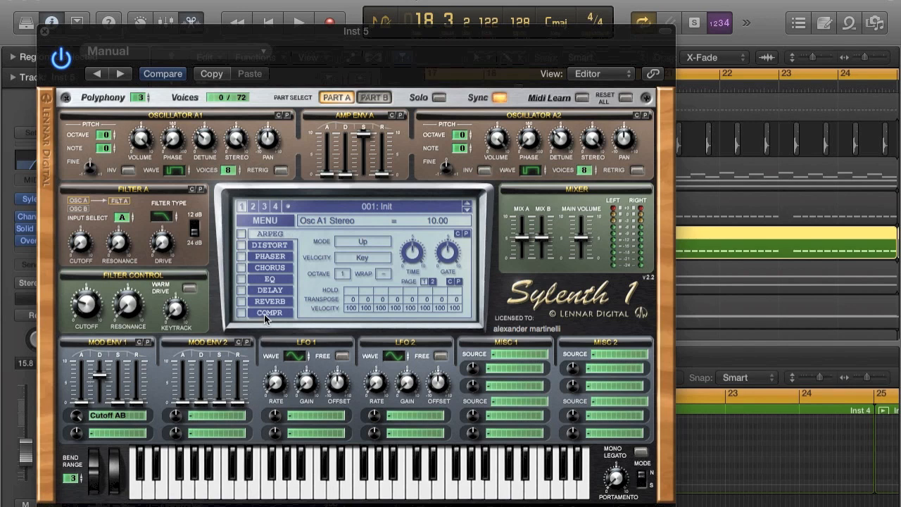
click(44, 32)
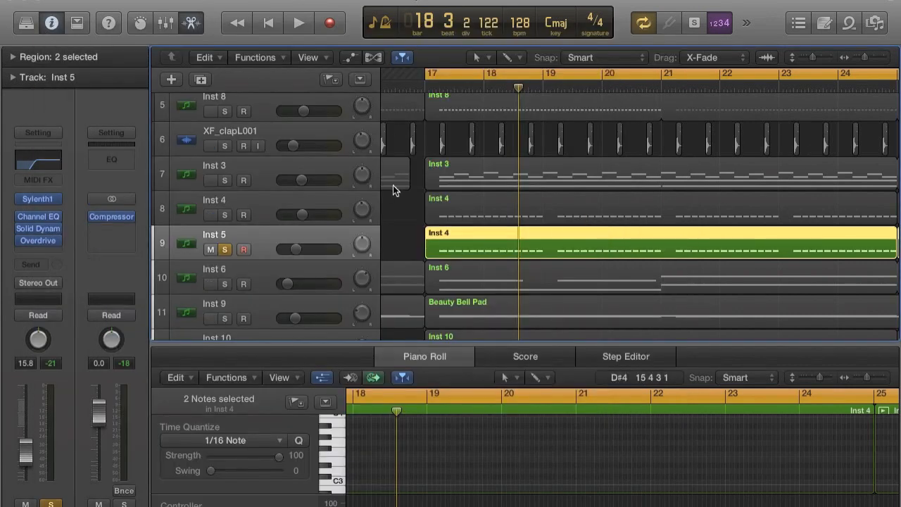
Examine Inst 5's Channel EQ low cut while playing from bar 17, and close the EQ window
mouse_move(51, 198)
click(38, 217)
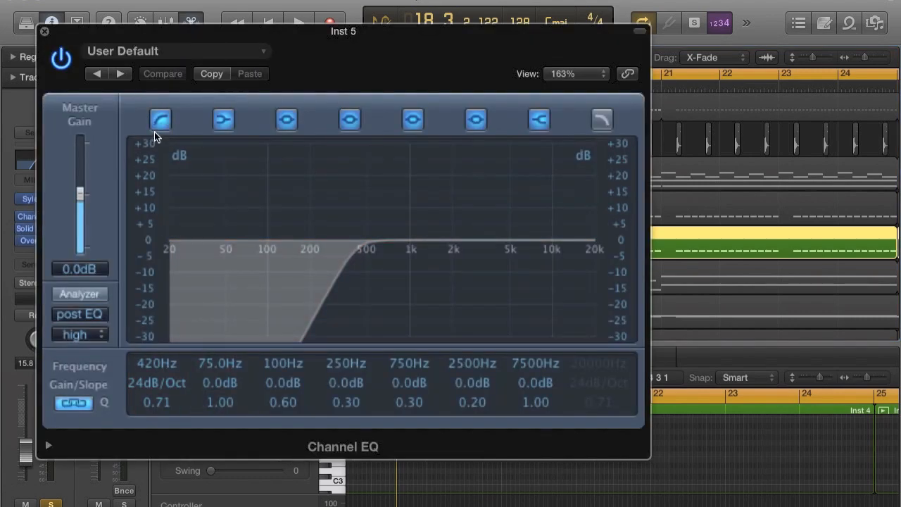
key(space)
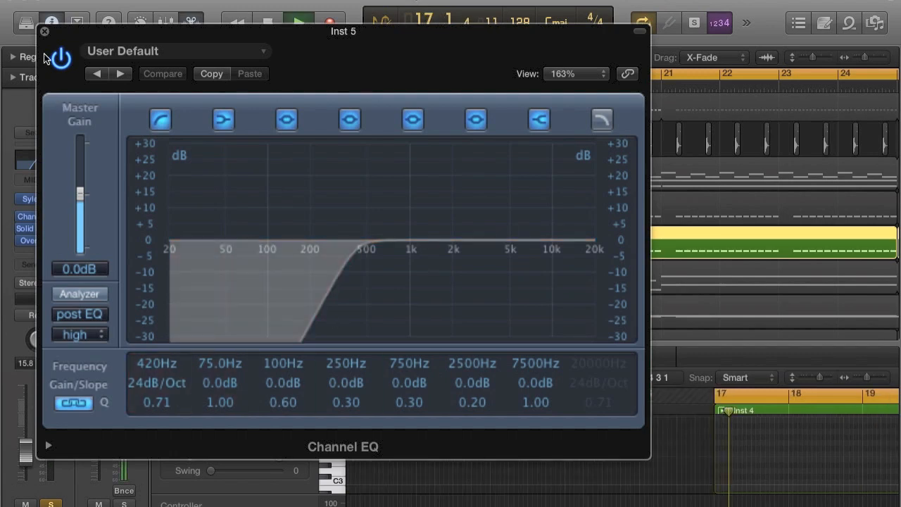
click(43, 31)
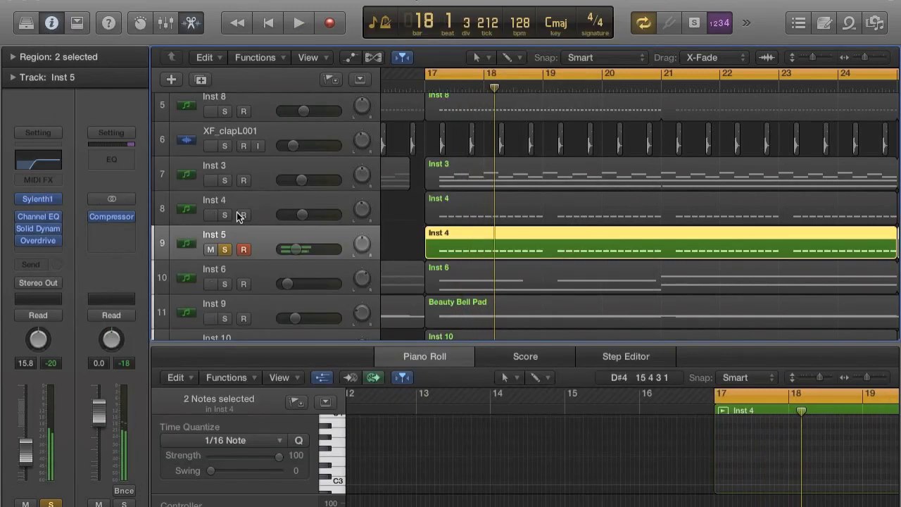
Switch the solo from Inst 5 to Inst 4, play it, select the Inst 4 track, and stop at bar 19
click(225, 248)
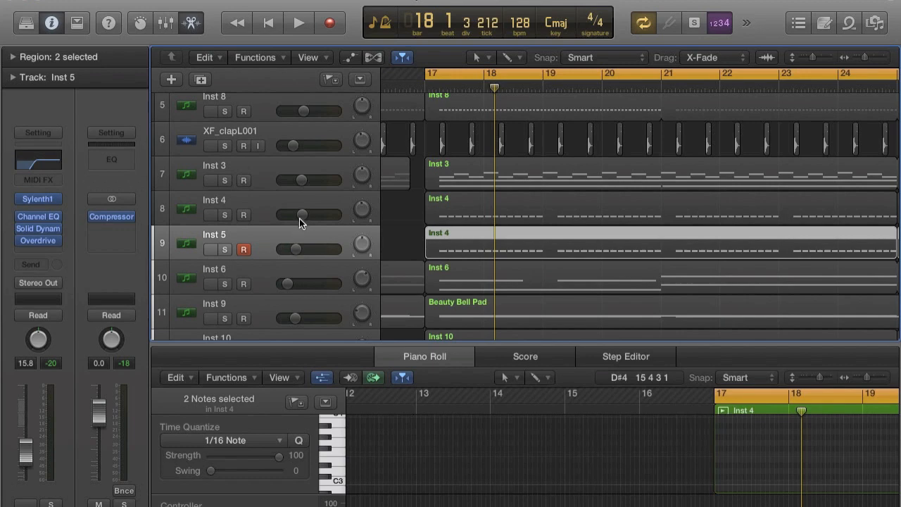
click(223, 215)
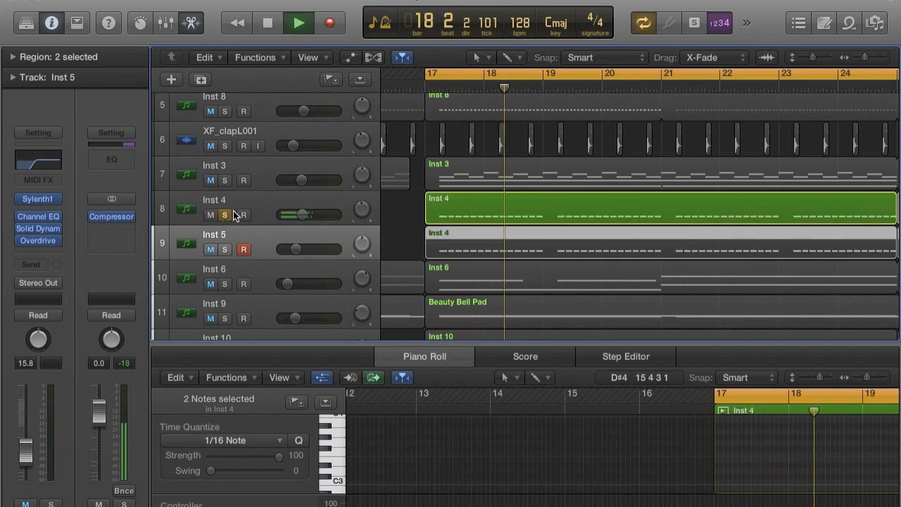
click(258, 204)
key(space)
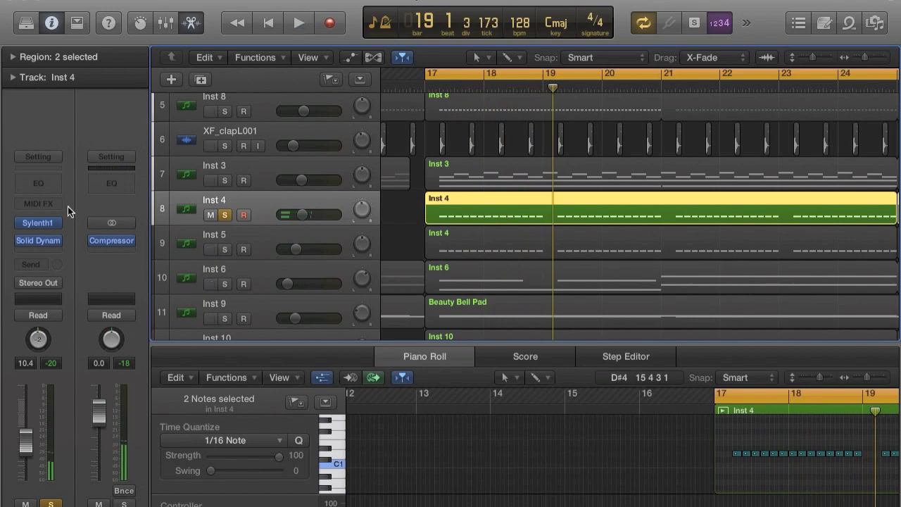
Examine Inst 4's Sylenth1 settings, close the plug-in, and turn off solo on Inst 4
click(37, 223)
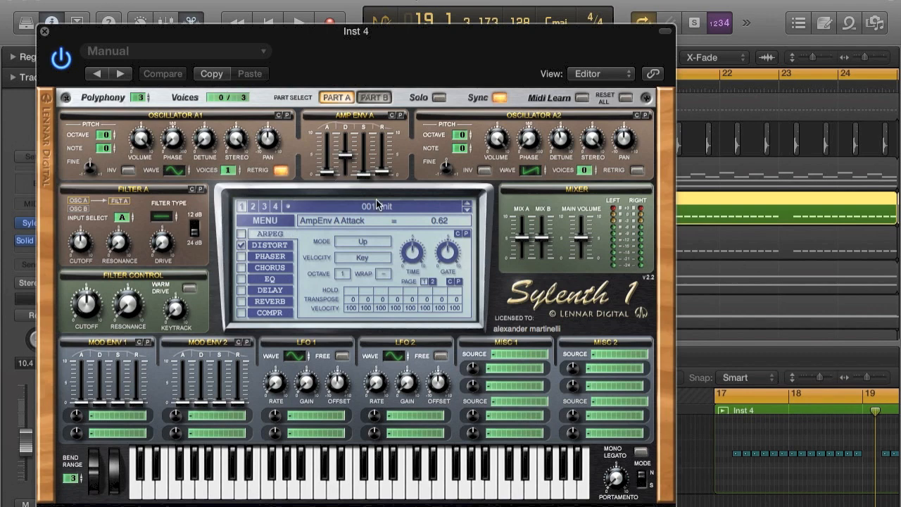
click(45, 32)
click(222, 208)
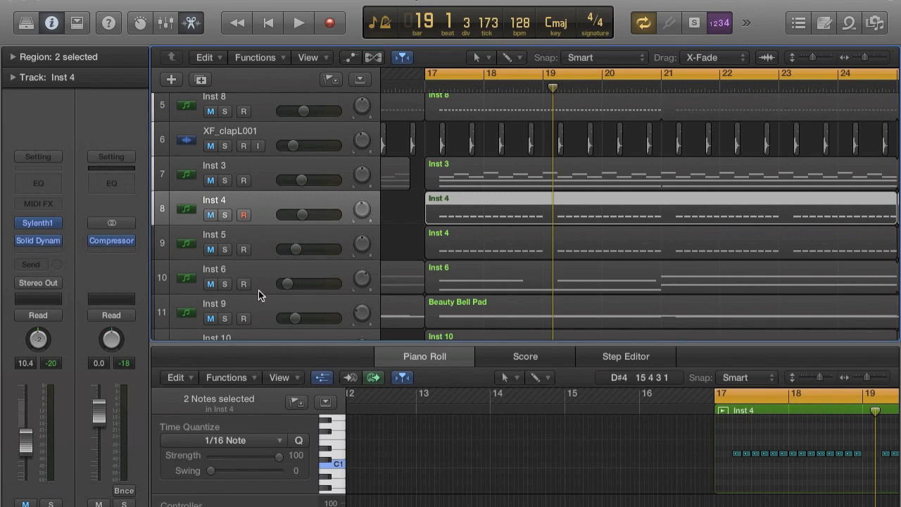
Solo the Inst 6, Inst 9, Inst 10, Inst 11 and Equinox tracks in addition to the first audio track
scroll(252, 282, down, 2)
click(224, 219)
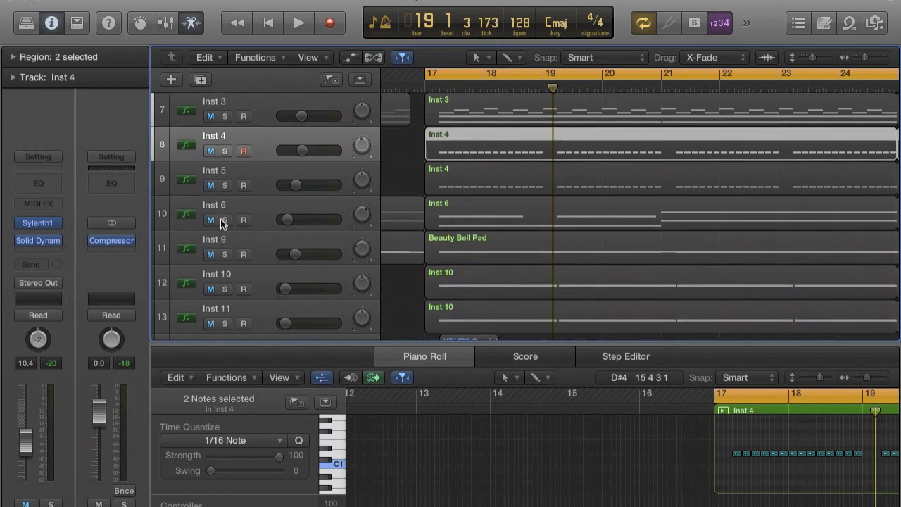
click(225, 254)
click(225, 289)
scroll(225, 288, down, 2)
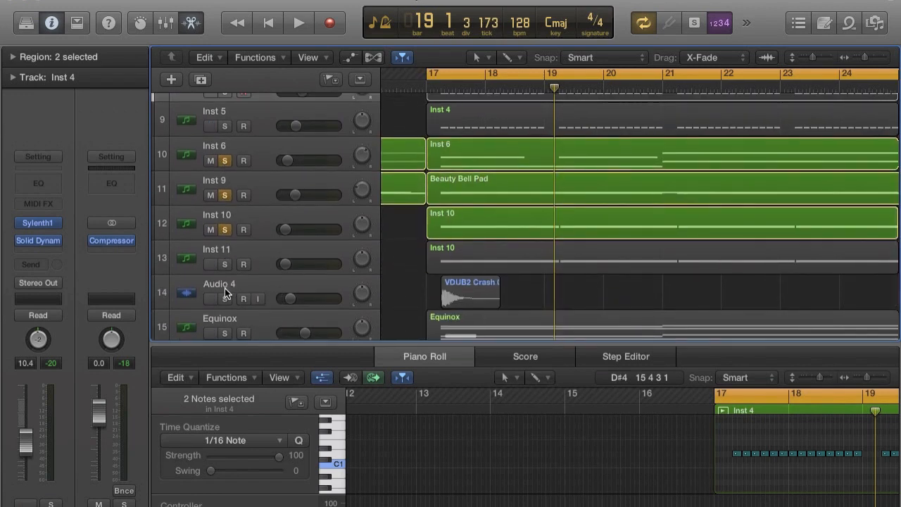
click(224, 264)
scroll(225, 267, down, 2)
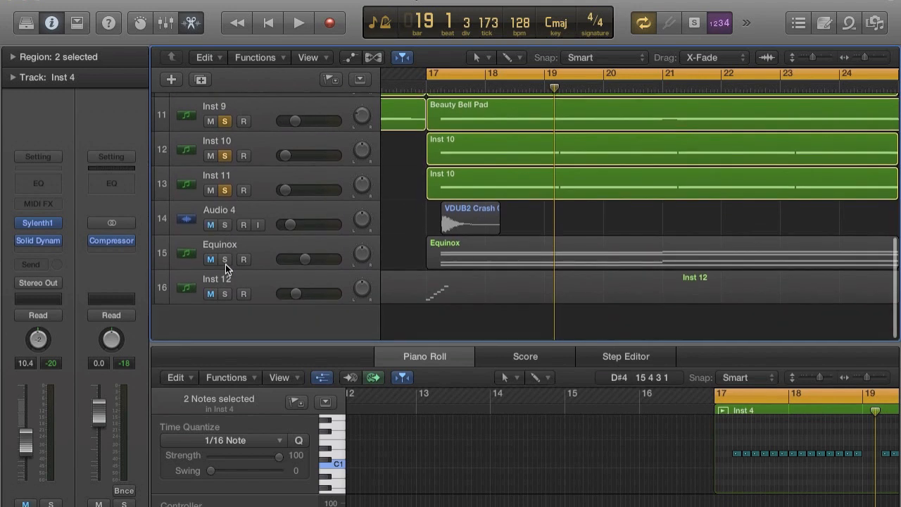
click(225, 260)
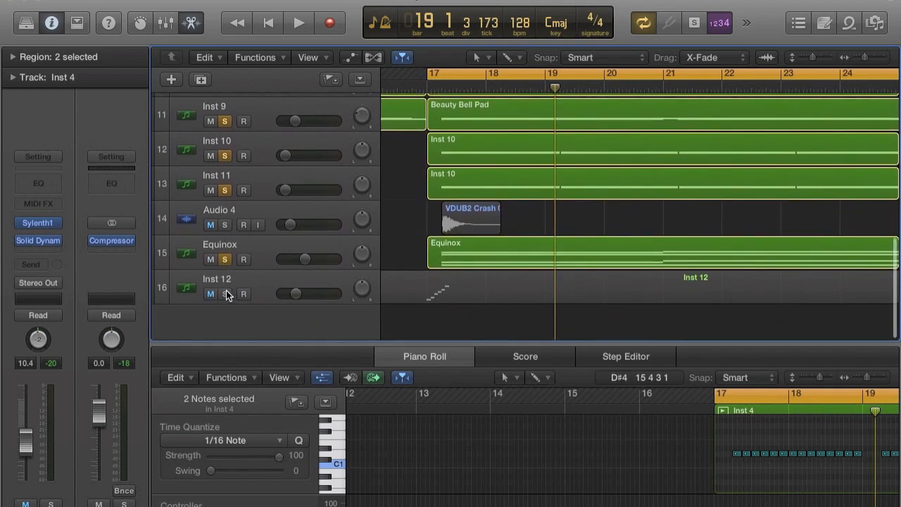
scroll(242, 231, up, 10)
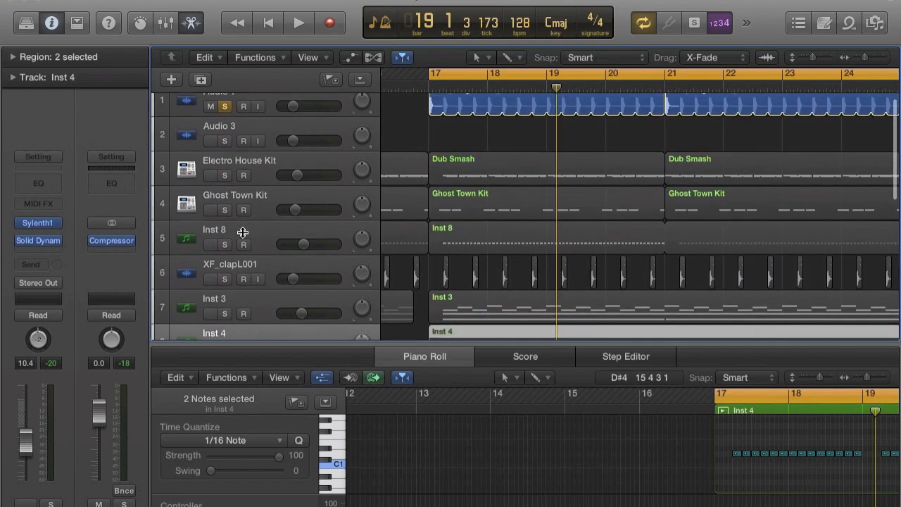
Play the soloed pad and chord layers from bar 17 while looking over their regions, and stop at bar 28
key(space)
scroll(242, 232, down, 6)
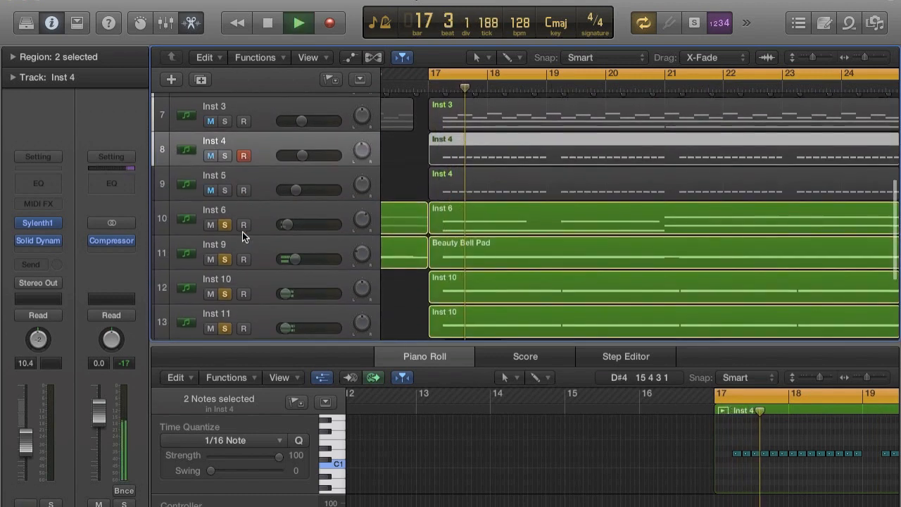
scroll(243, 231, down, 2)
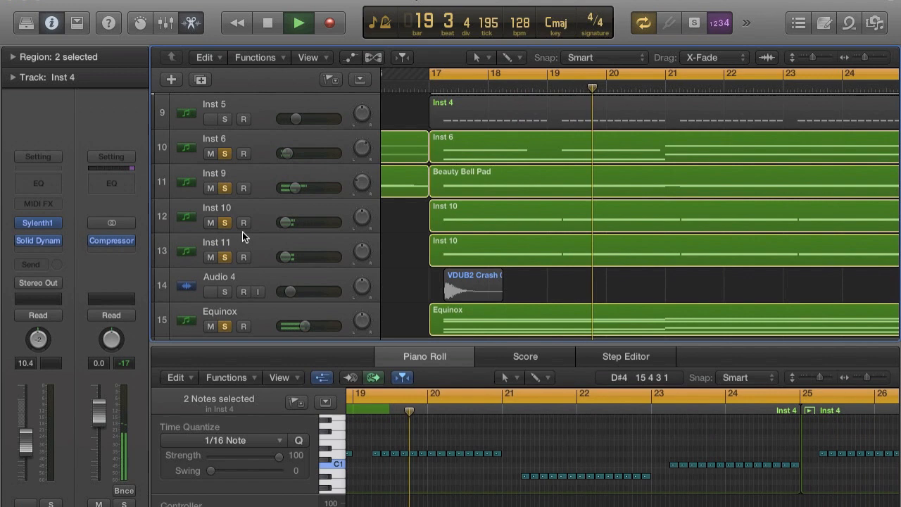
scroll(242, 232, down, 2)
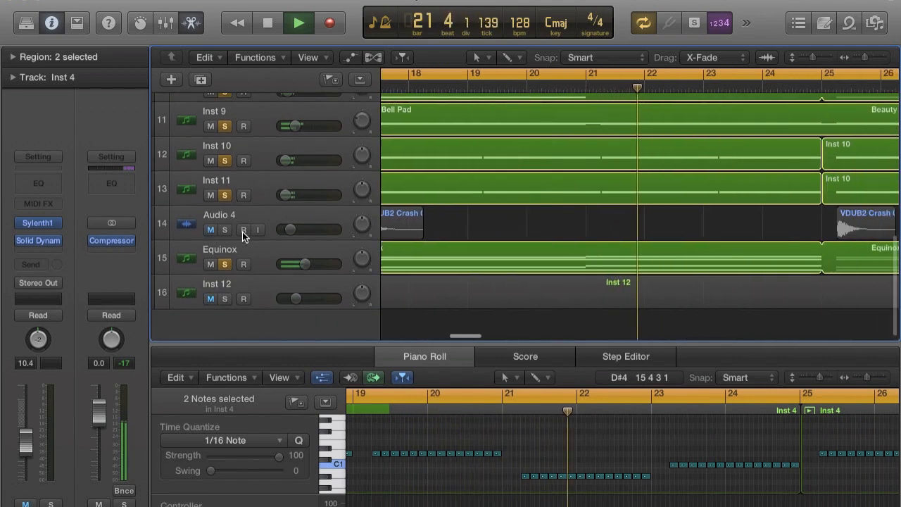
key(super+Left)
key(super+Left)
key(super+Left)
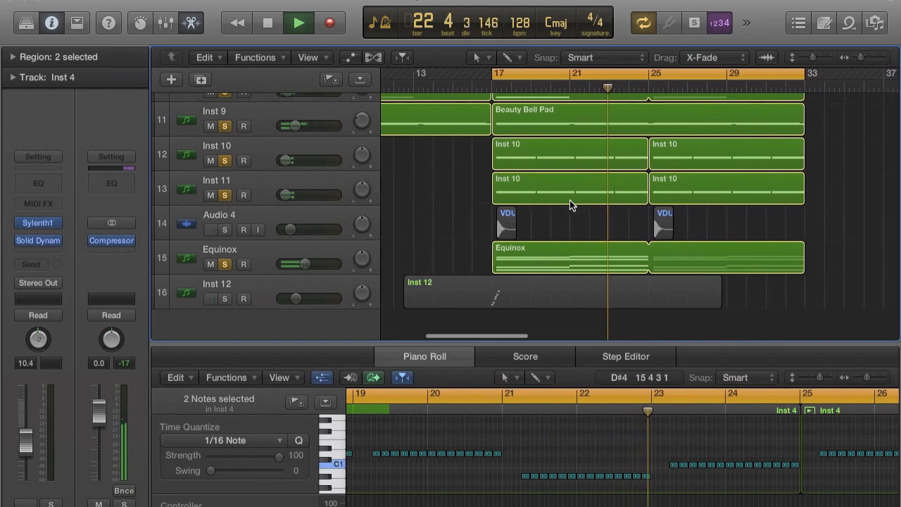
click(568, 222)
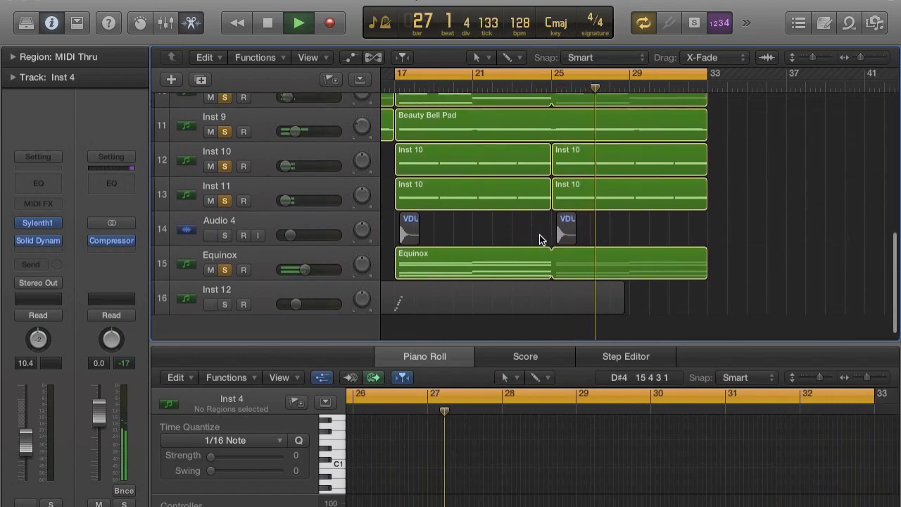
key(space)
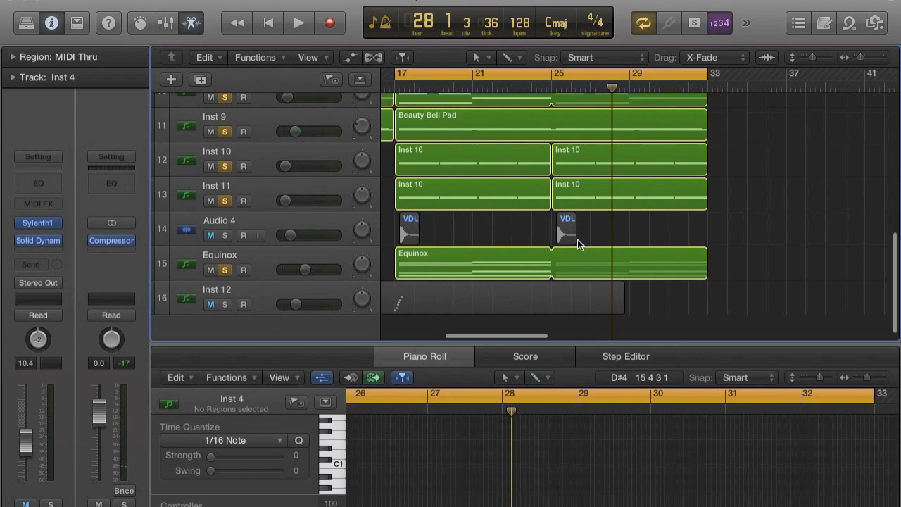
Select Inst 6, Inst 9, Inst 10 and Inst 11 in turn to look over their plug-ins and notes
scroll(577, 240, left, 5)
scroll(578, 243, up, 2)
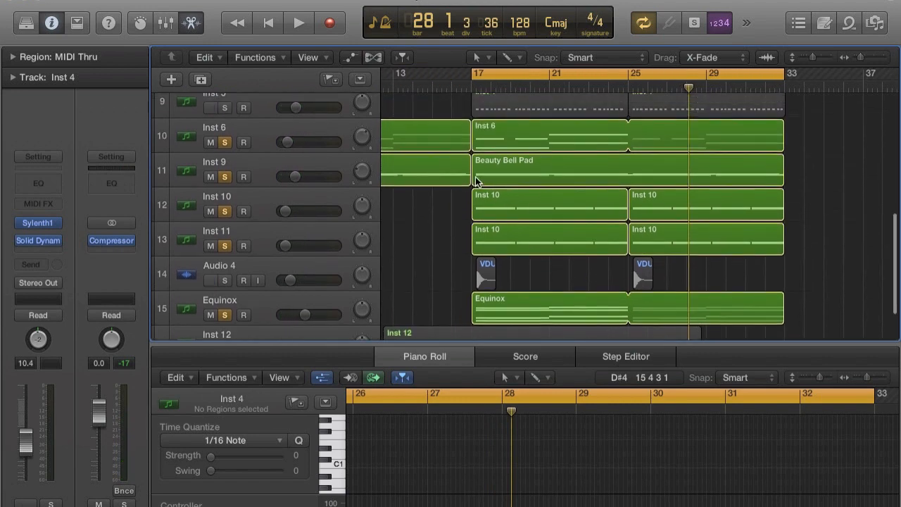
click(269, 139)
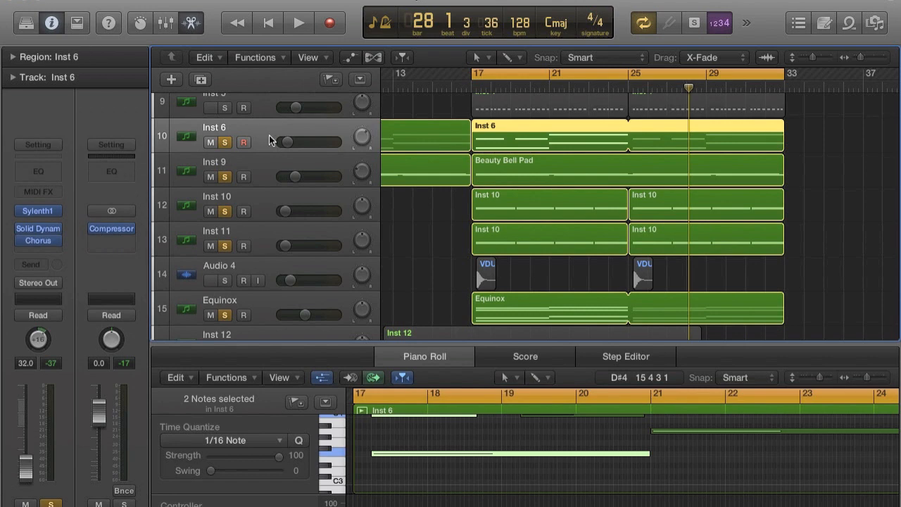
click(268, 175)
click(272, 206)
click(270, 245)
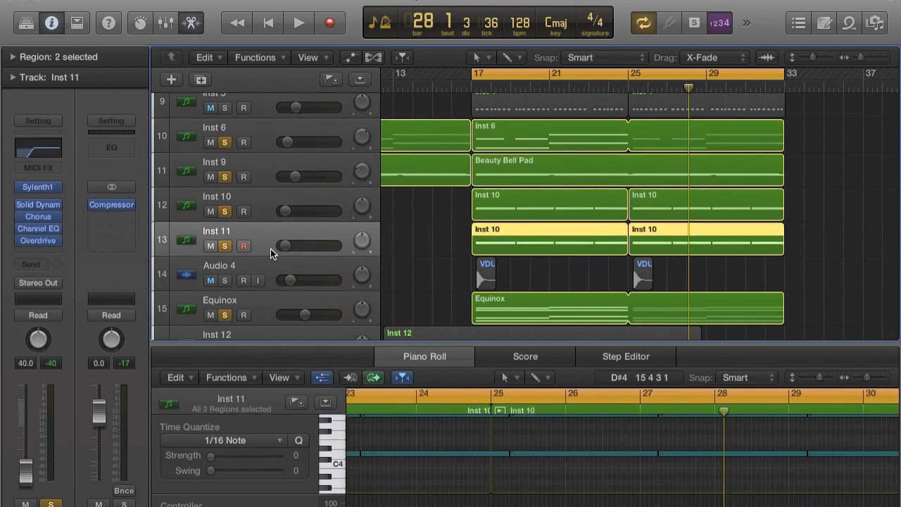
Select the Equinox track, look over its Reaktor5 Prism settings, and close the plug-in
click(270, 263)
click(276, 302)
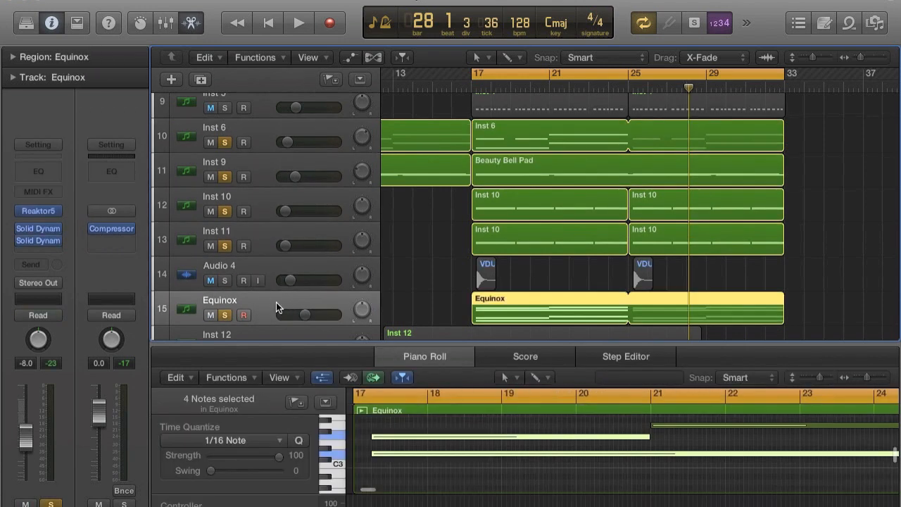
scroll(276, 302, down, 2)
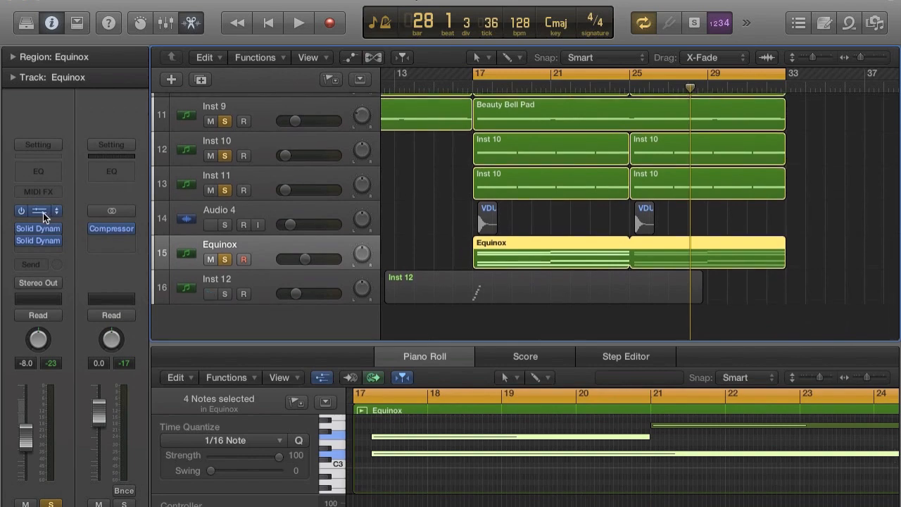
click(43, 213)
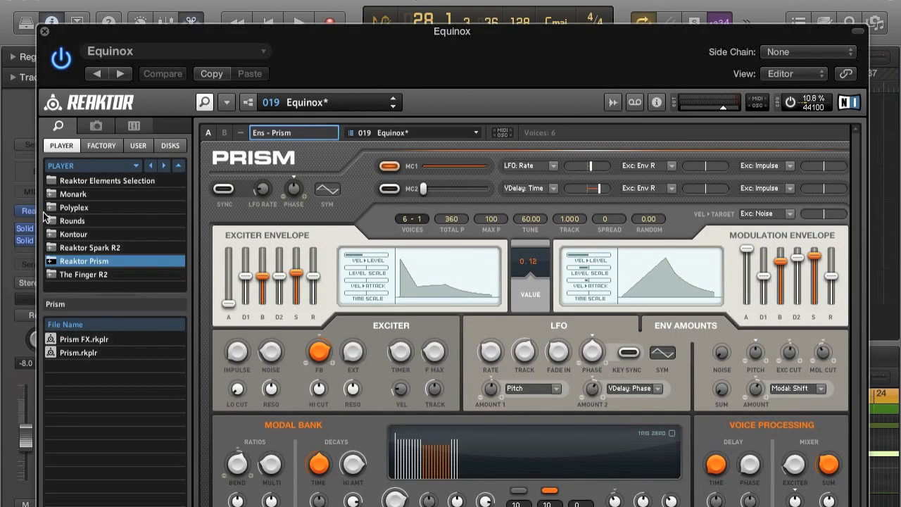
click(45, 33)
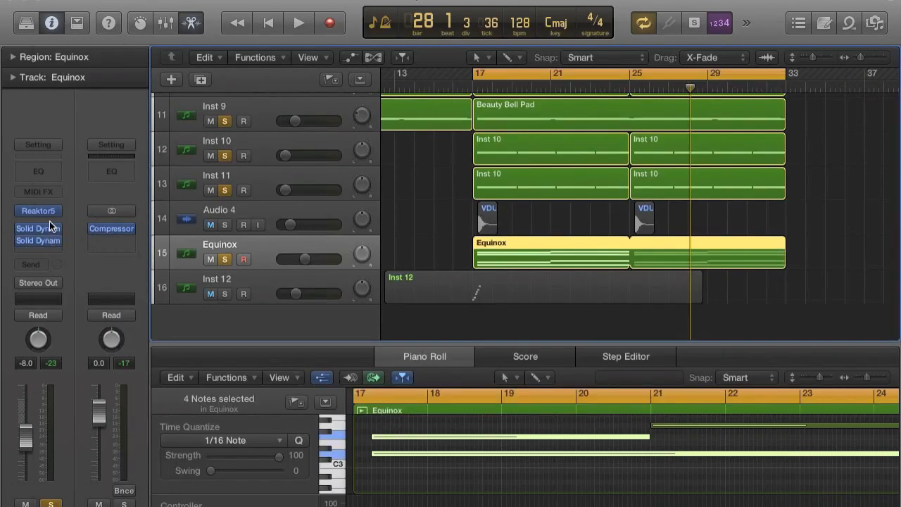
Select Inst 6 and Inst 9 in turn to compare their plug-ins, panning and notes, ending on Inst 6
scroll(332, 211, up, 3)
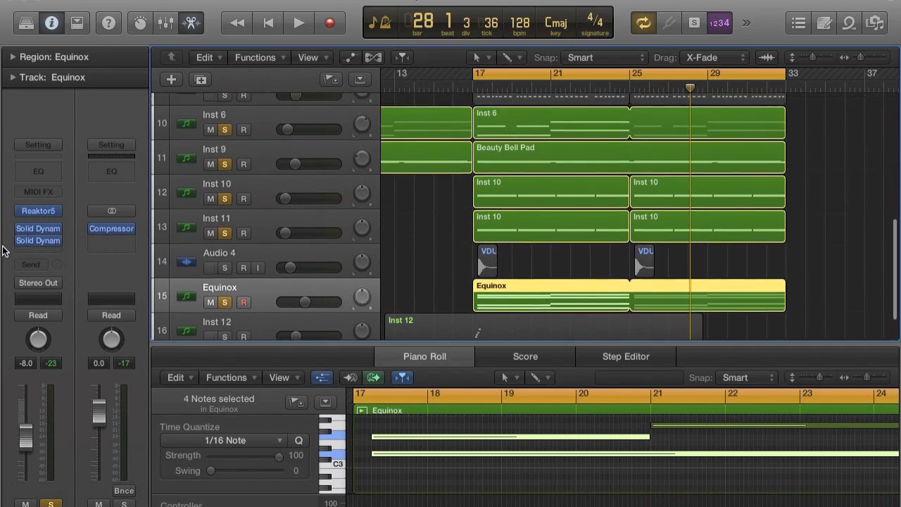
scroll(375, 278, up, 2)
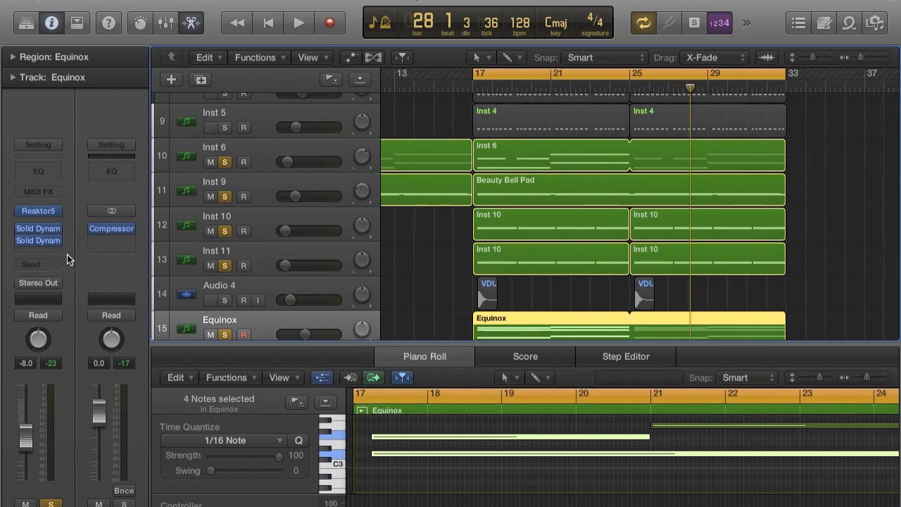
click(261, 150)
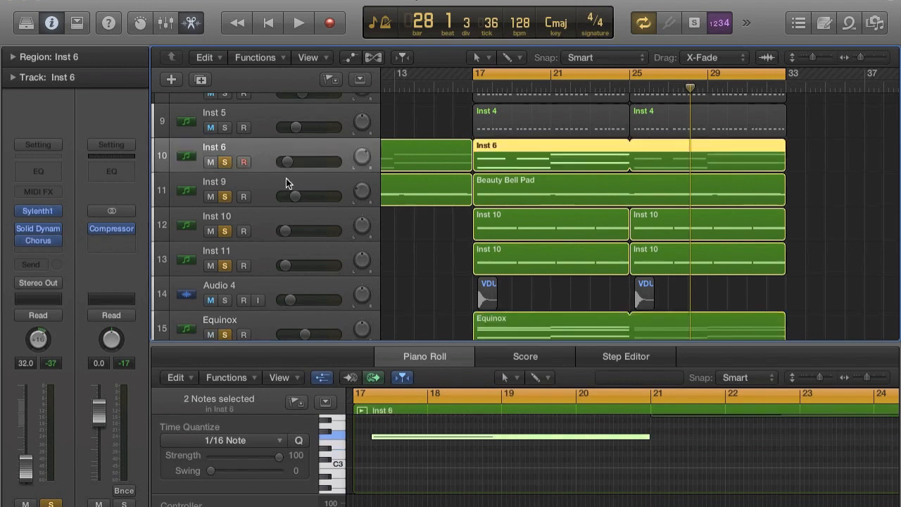
click(278, 177)
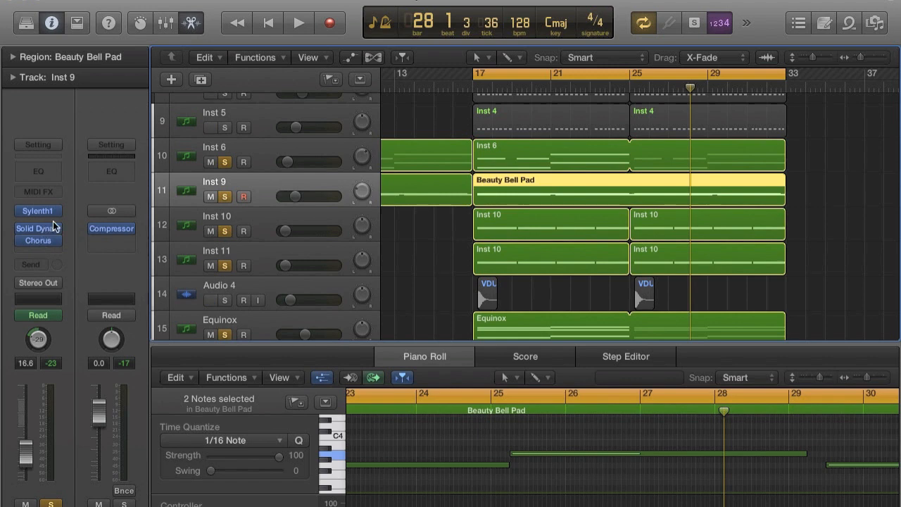
click(266, 160)
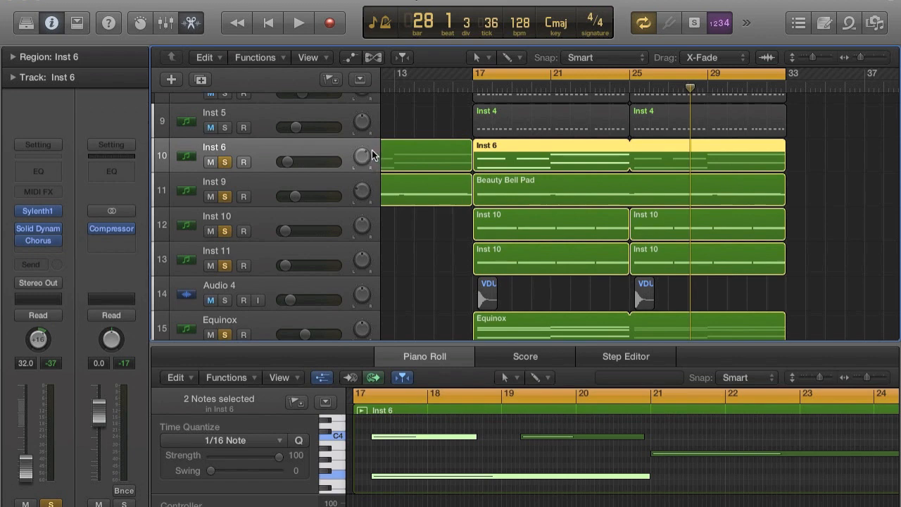
Turn off solo on Inst 9, Inst 10, Inst 11 and Equinox, keeping Inst 6 soloed
click(217, 196)
click(226, 229)
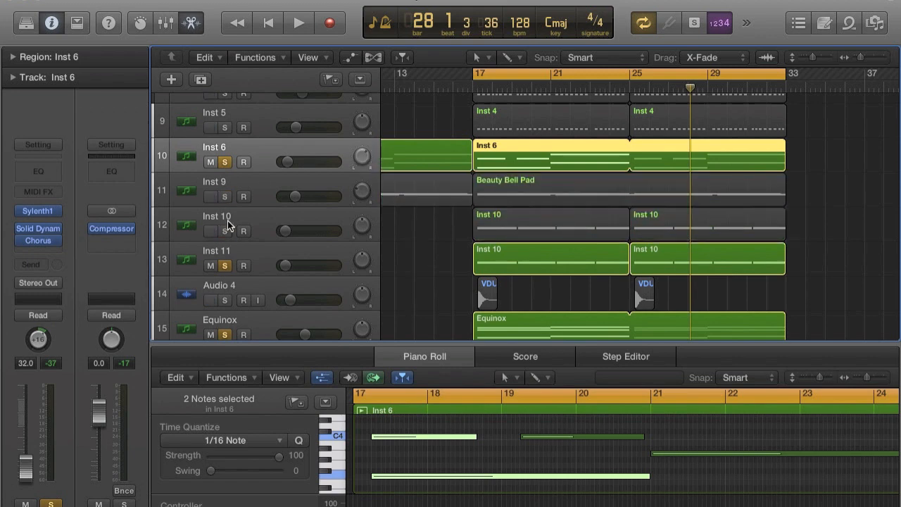
scroll(225, 252, down, 2)
click(224, 252)
click(225, 319)
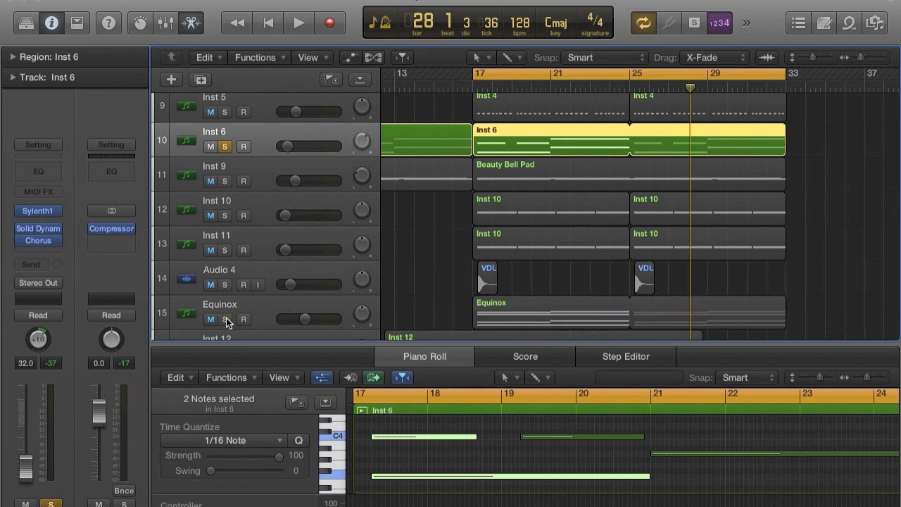
scroll(251, 191, up, 3)
scroll(257, 186, down, 2)
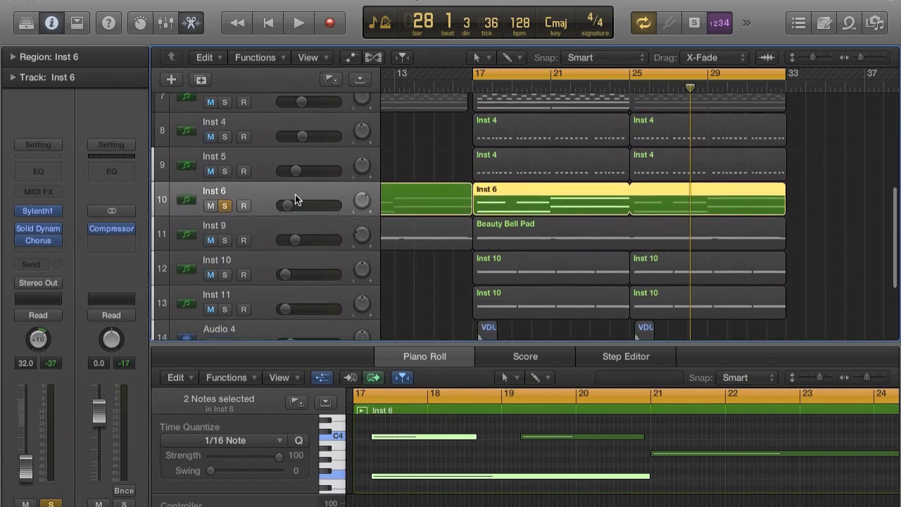
Solo Inst 9 together with Inst 6, play the two pads from bar 17, and stop at bar 18
click(233, 240)
key(space)
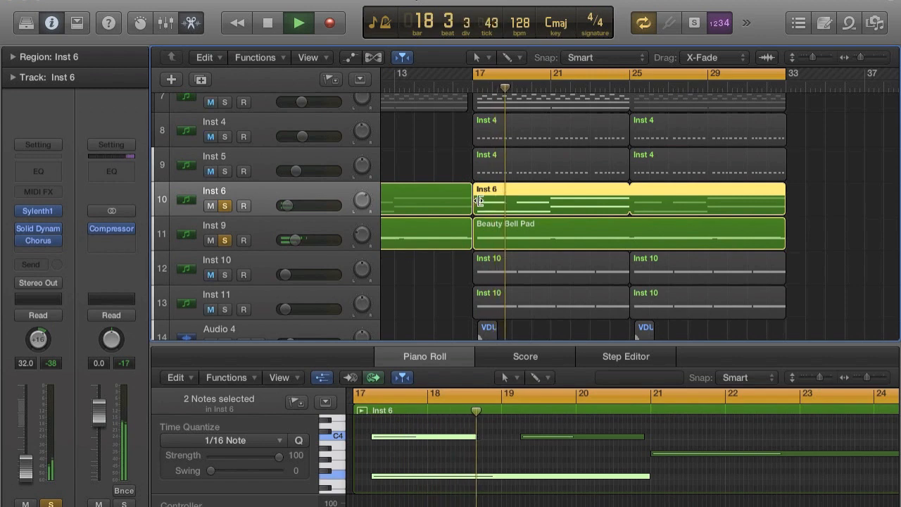
key(space)
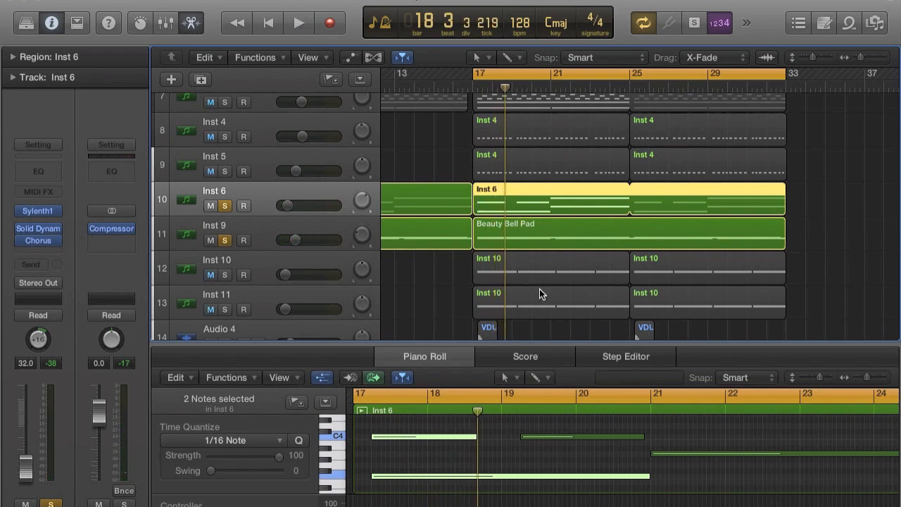
Enlarge the Piano Roll to examine all of Inst 6's notes from bar 17
drag(524, 346, 530, 179)
scroll(529, 327, up, 3)
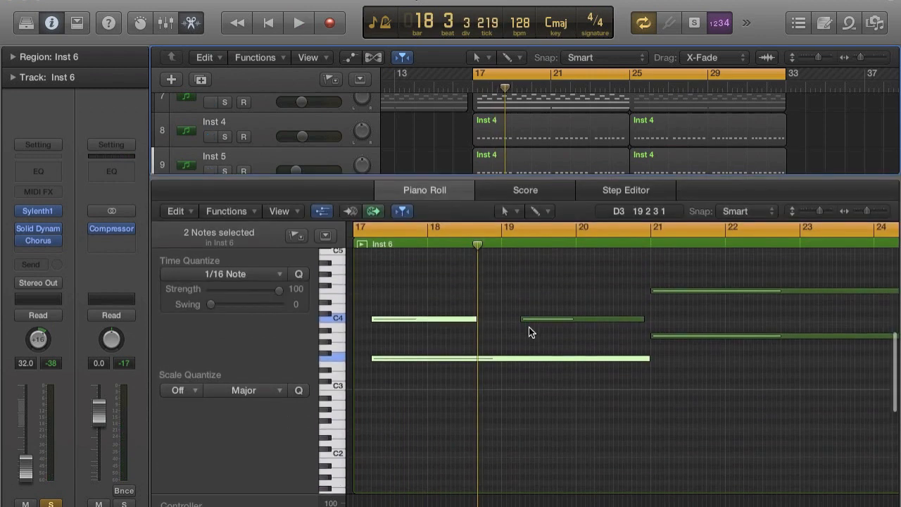
scroll(529, 328, down, 5)
click(529, 331)
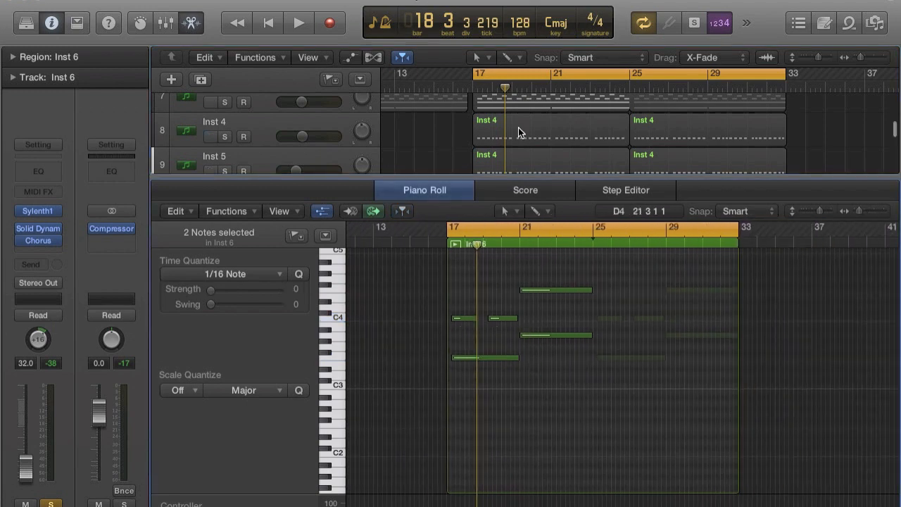
Compare the panning of Inst 6 and Inst 9, and set Inst 6's pan to +21
scroll(518, 128, down, 3)
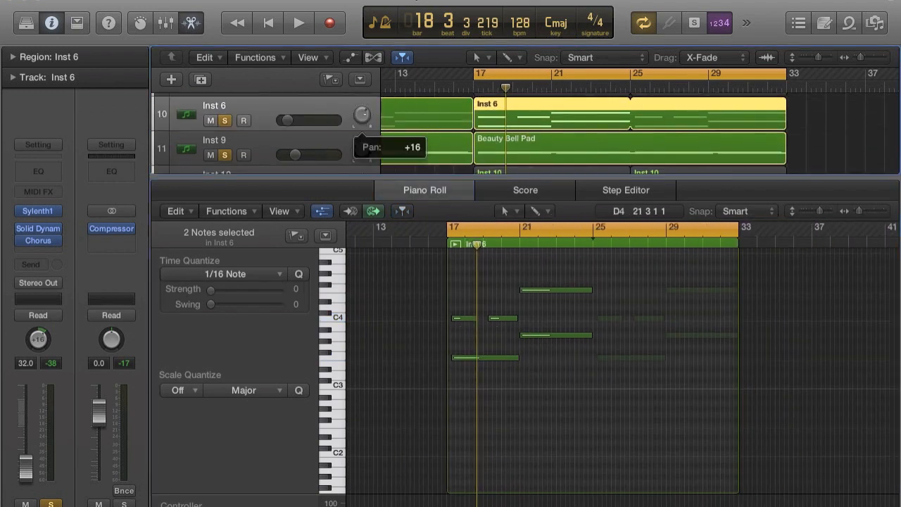
click(312, 141)
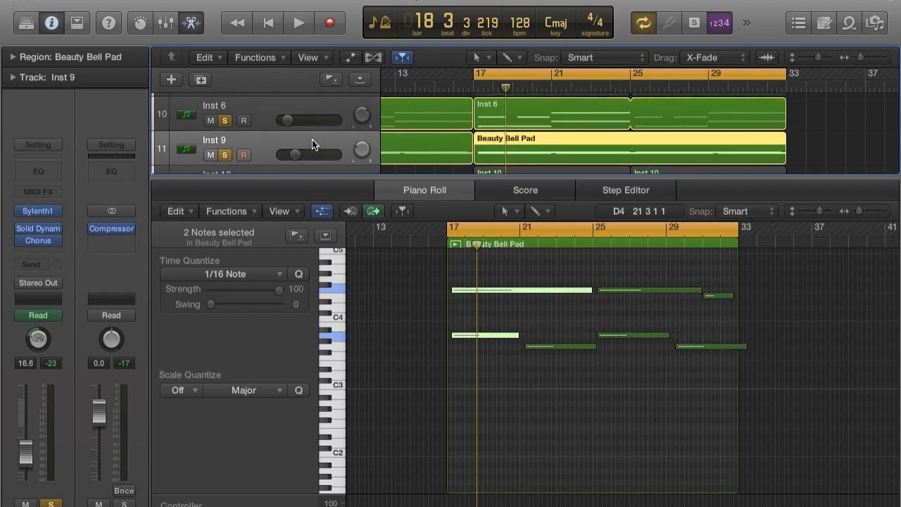
click(344, 104)
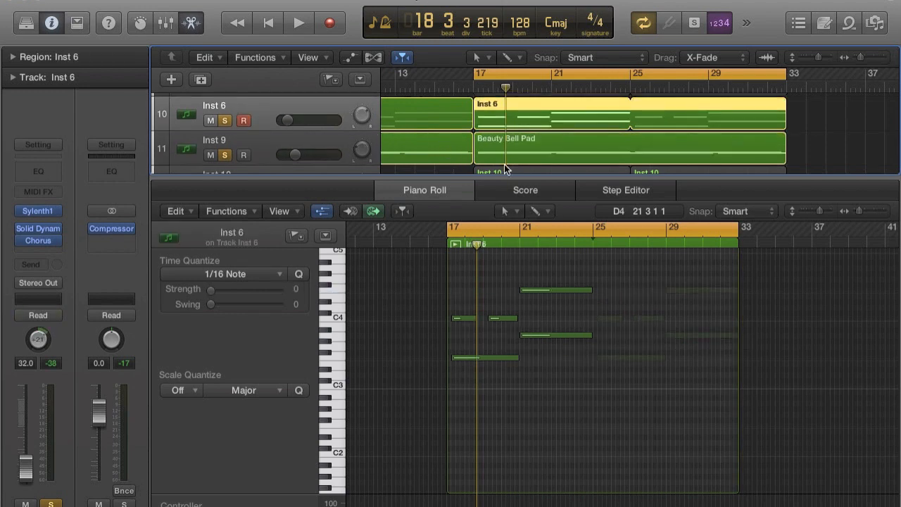
Compare the notes of the Inst 6 and Beauty Bell Pad regions, and play both from bar 17, stopping at bar 18
click(540, 384)
key(super+Right)
key(super+Right)
scroll(540, 386, left, 3)
scroll(540, 386, up, 2)
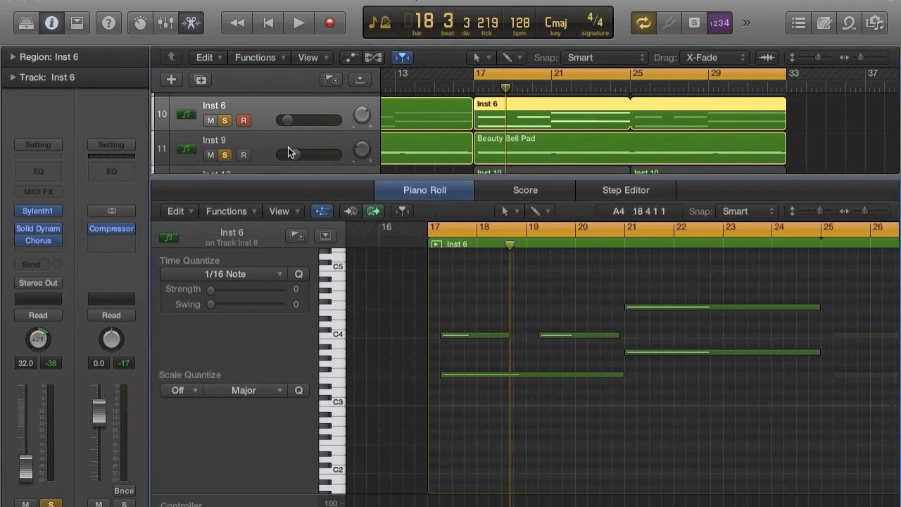
click(541, 151)
key(super+Left)
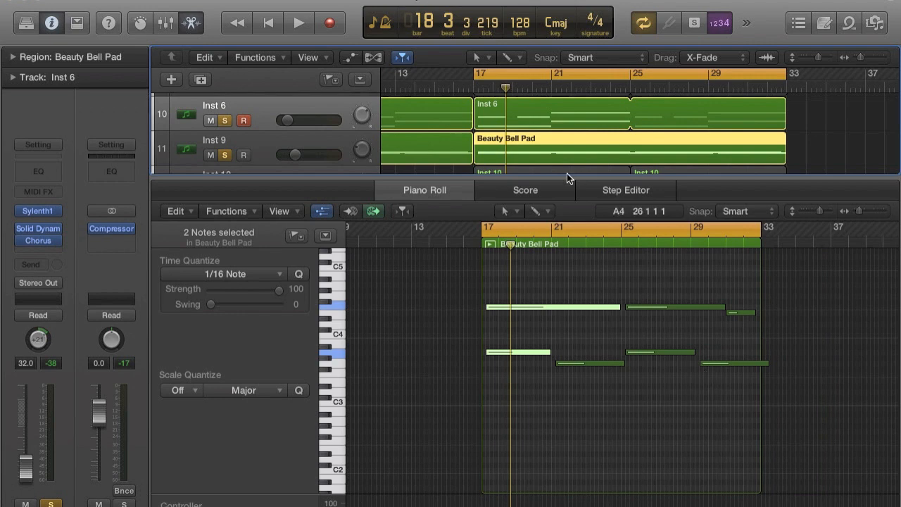
click(538, 106)
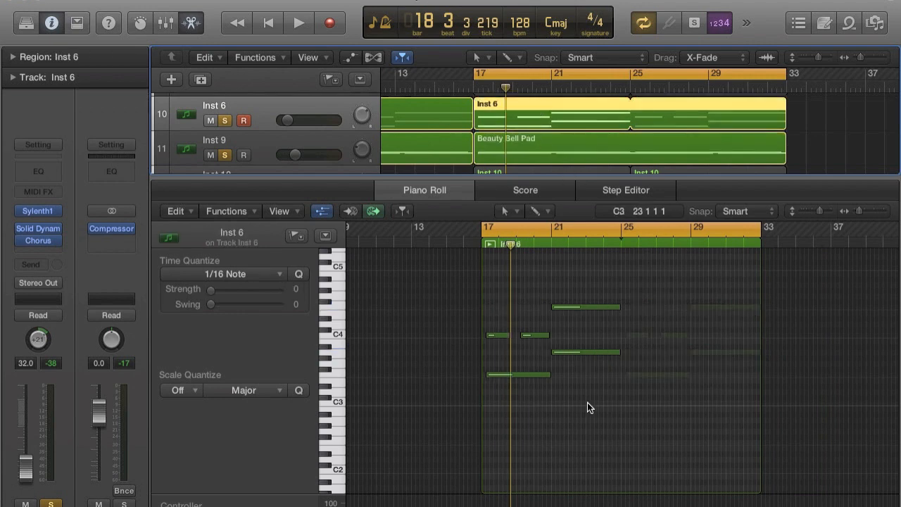
key(space)
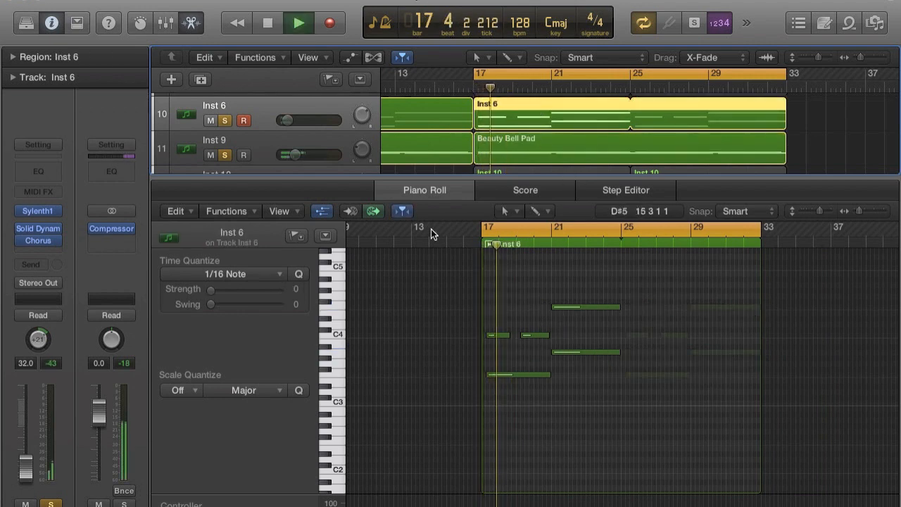
key(space)
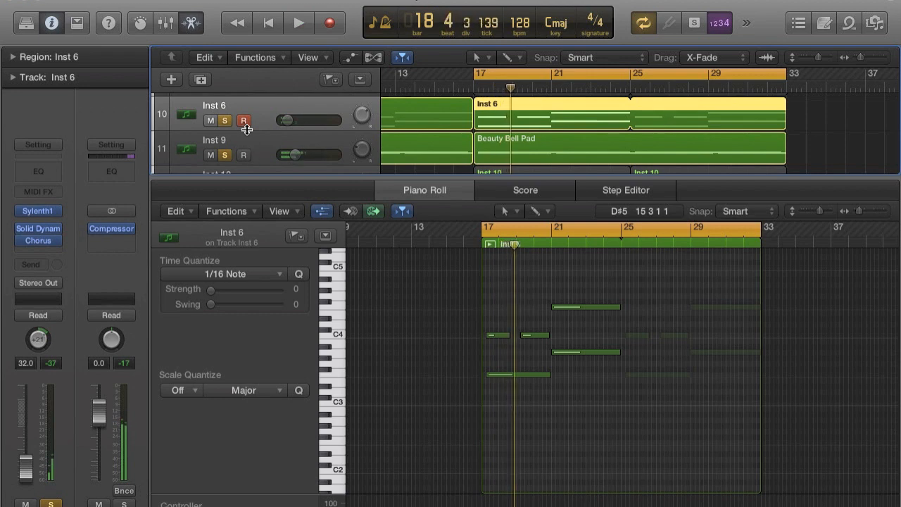
Turn off solo on Inst 6 and Inst 9, and shrink the Piano Roll to reveal the full track list
click(225, 120)
click(224, 155)
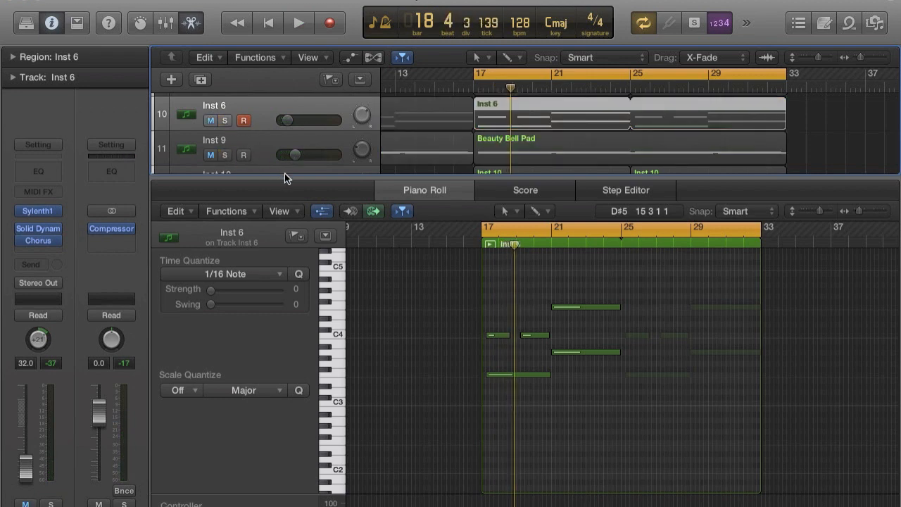
drag(291, 177, 324, 484)
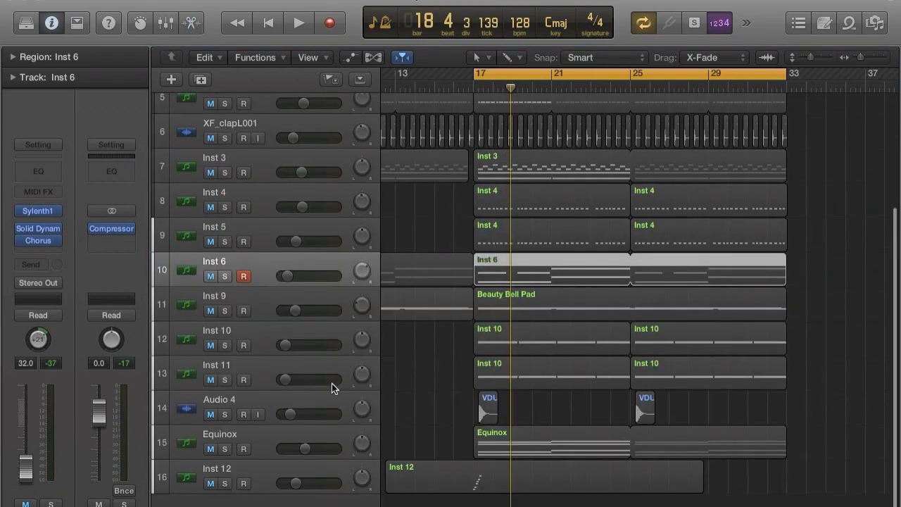
Solo Inst 10 and Inst 11, play them from bar 17 with Inst 10 selected, and stop at bar 20
click(225, 311)
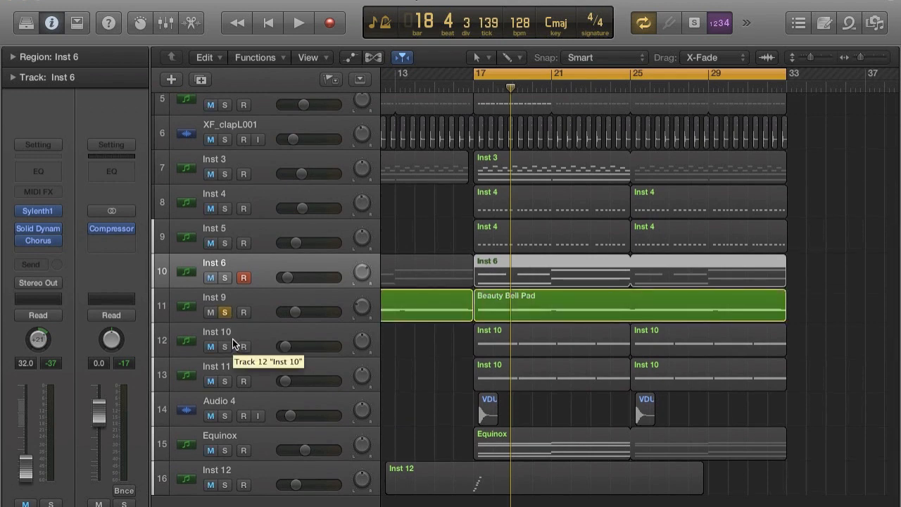
click(225, 312)
click(225, 347)
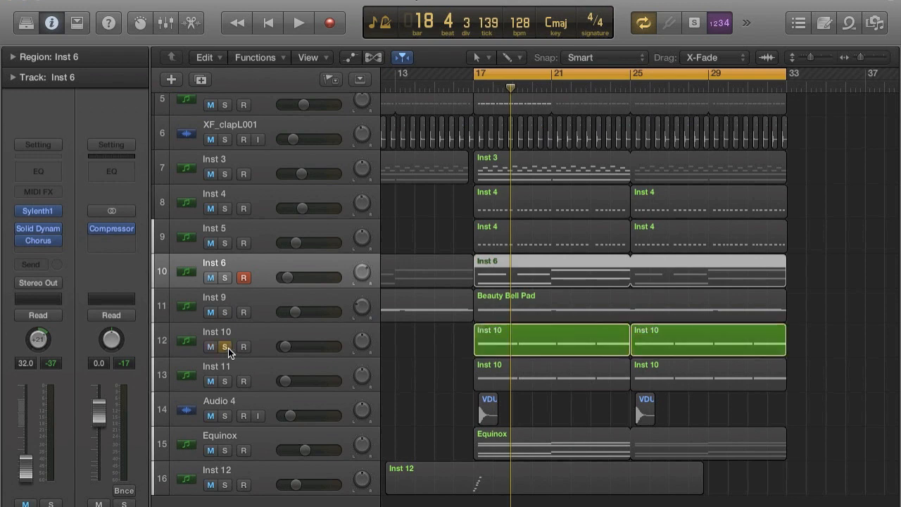
click(225, 381)
key(space)
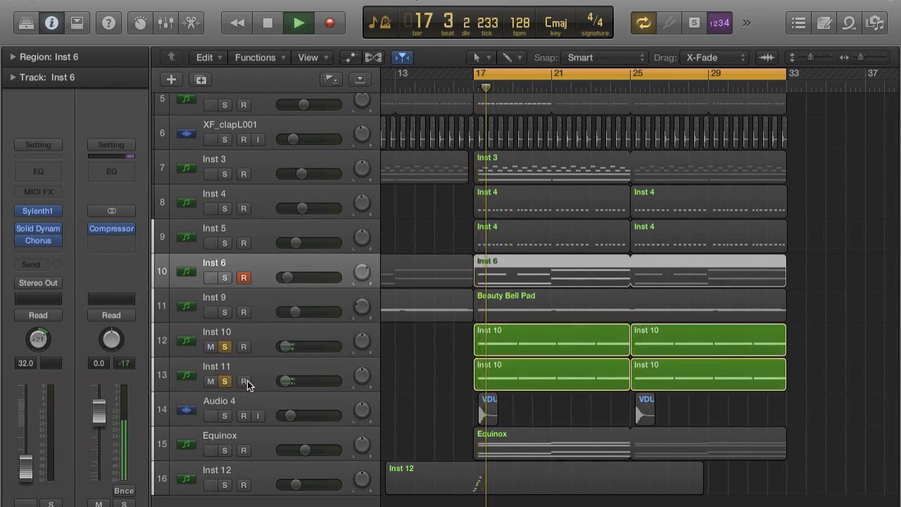
scroll(264, 392, down, 1)
scroll(263, 392, up, 1)
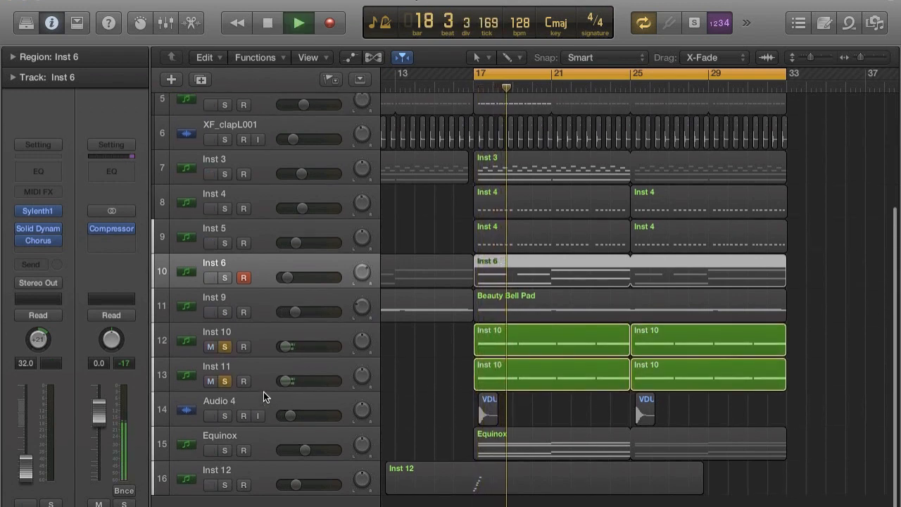
click(264, 345)
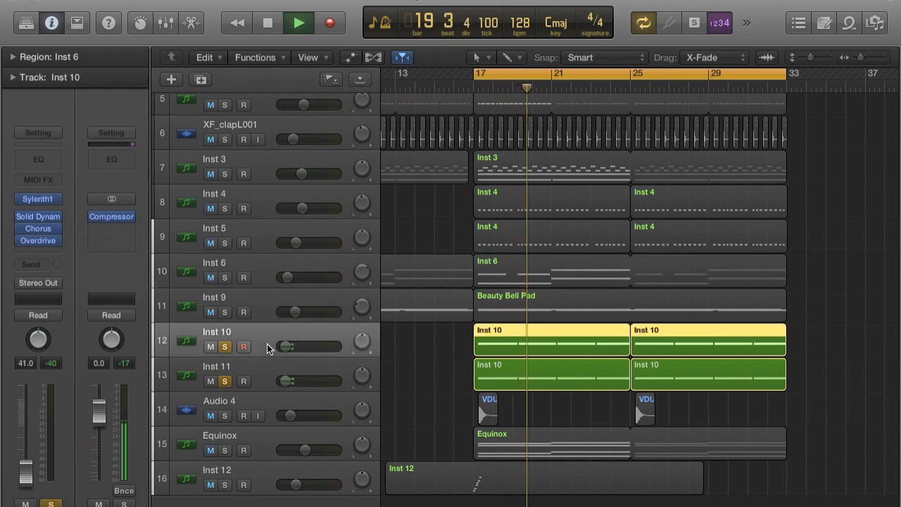
key(space)
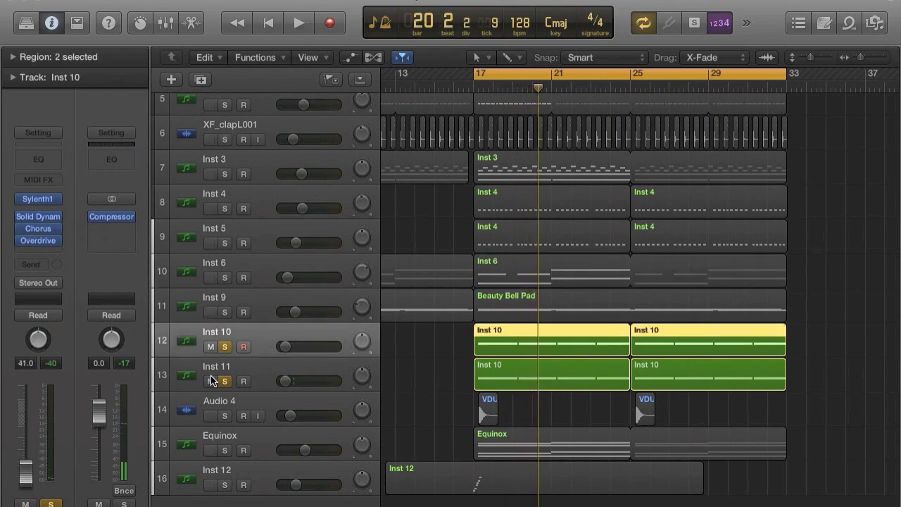
Open Inst 10's Sylenth1 and set the arpeggiator mode to Up
click(37, 198)
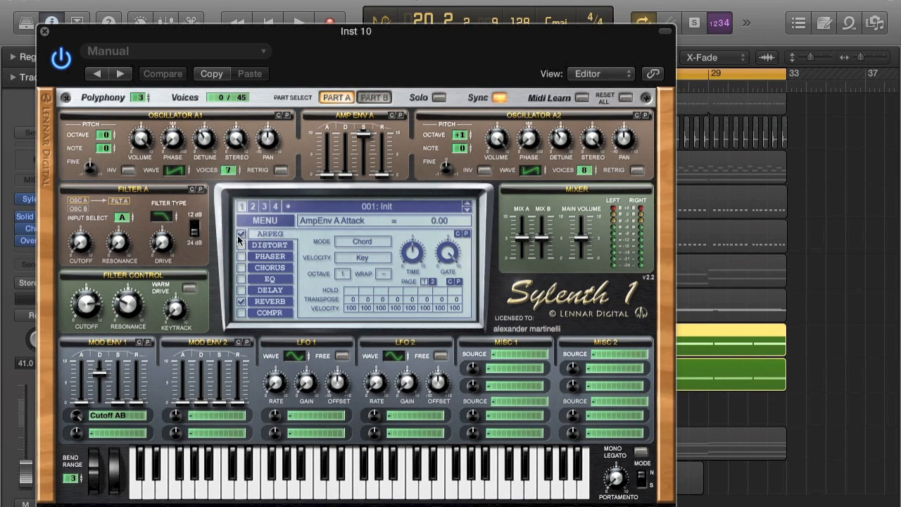
click(361, 241)
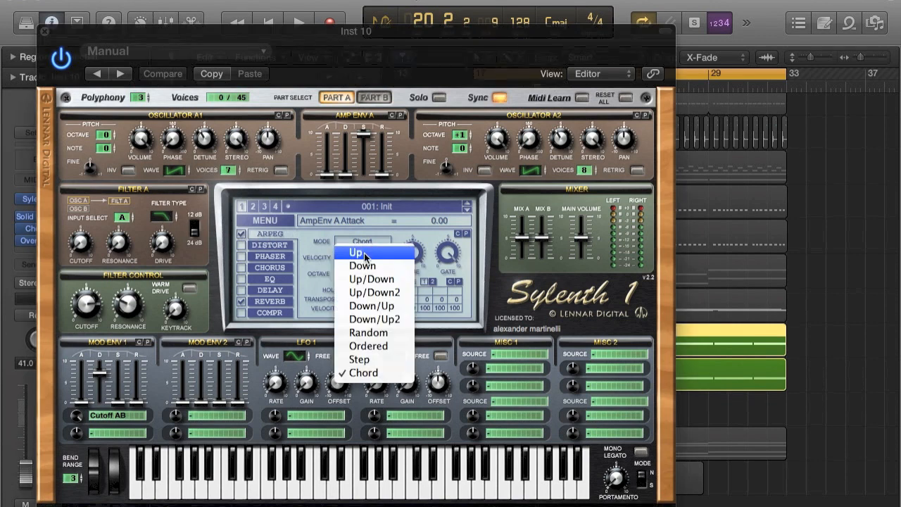
click(357, 253)
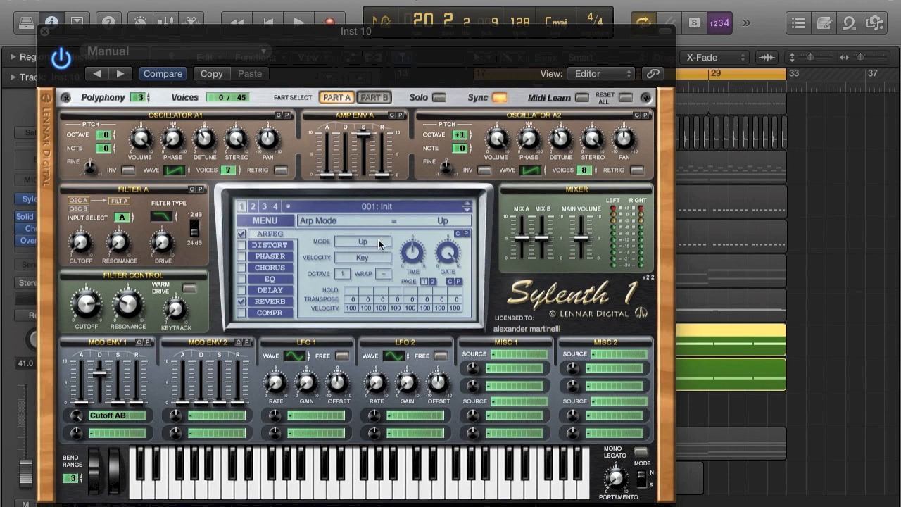
Close Inst 10's Sylenth1, turn off solo on Inst 11, and play Inst 10 alone from bar 17
click(41, 32)
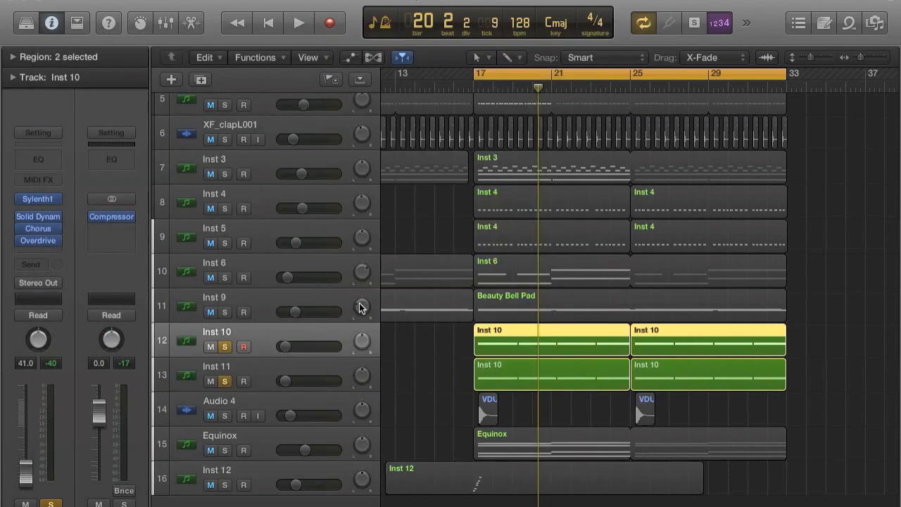
click(224, 384)
key(space)
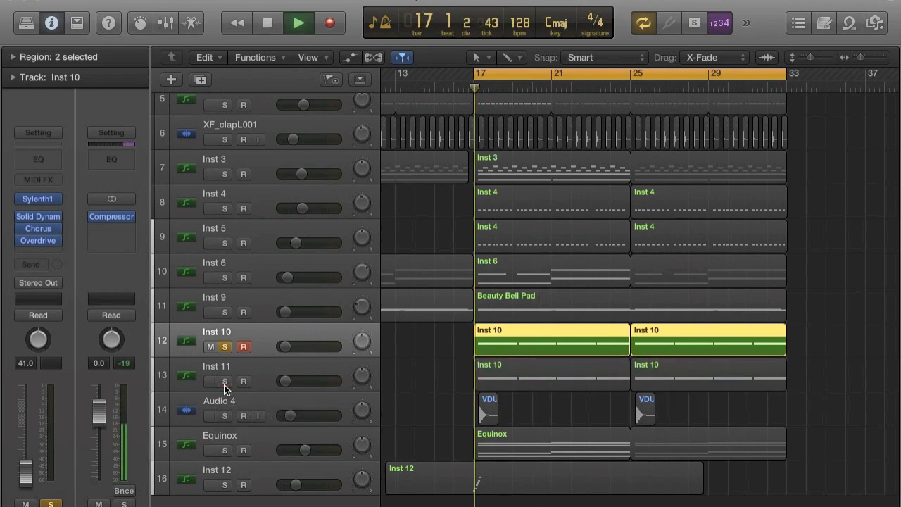
Set the arpeggiator mode in Inst 10's Sylenth1 to Chord during playback, and stop at bar 18
click(45, 199)
click(367, 254)
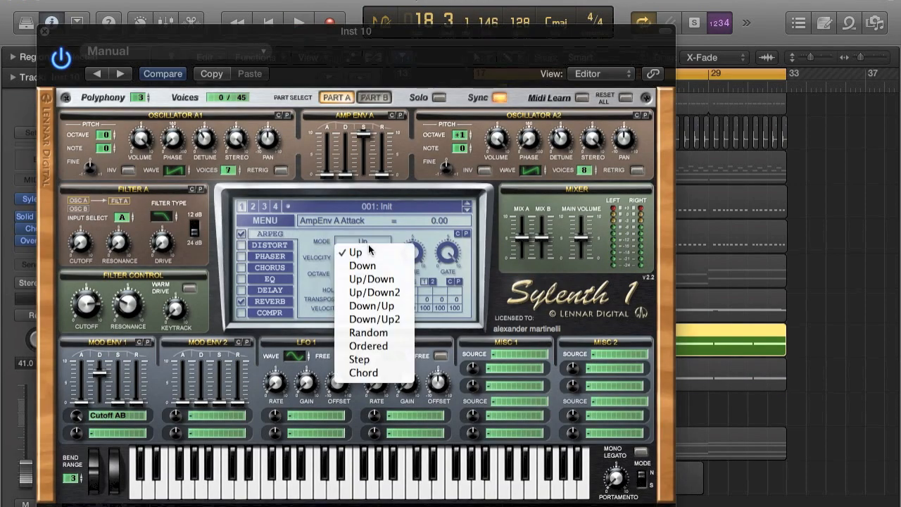
click(373, 385)
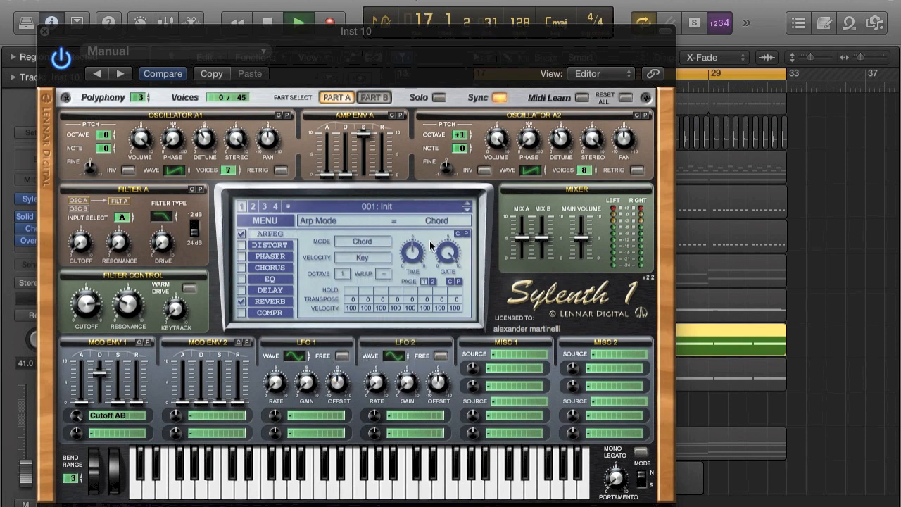
key(space)
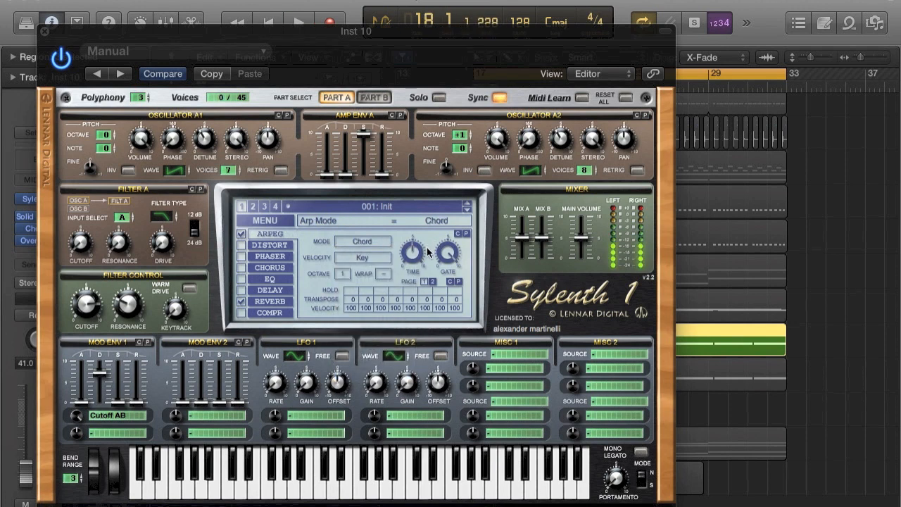
Lower the arpeggiator gate, play Inst 10 to hear the effect, restore the gate to 100%, and stop playback
mouse_move(454, 263)
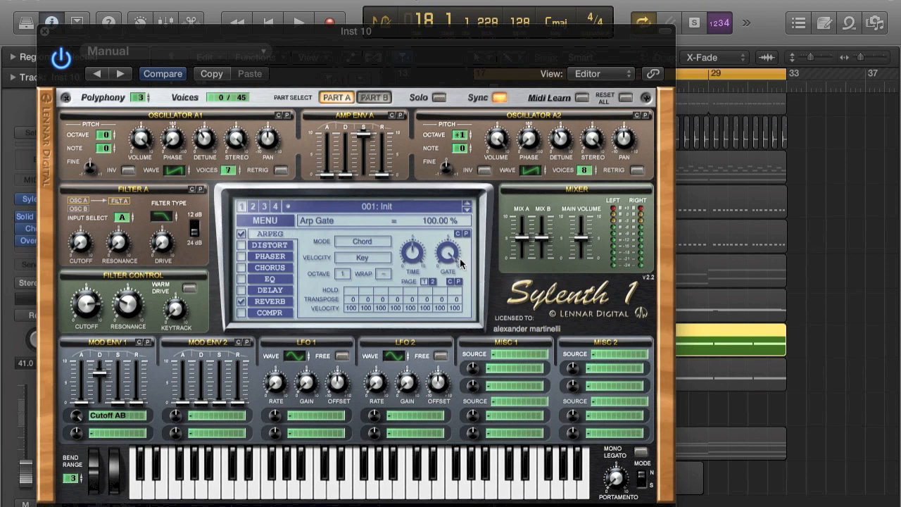
drag(450, 262, 455, 331)
key(space)
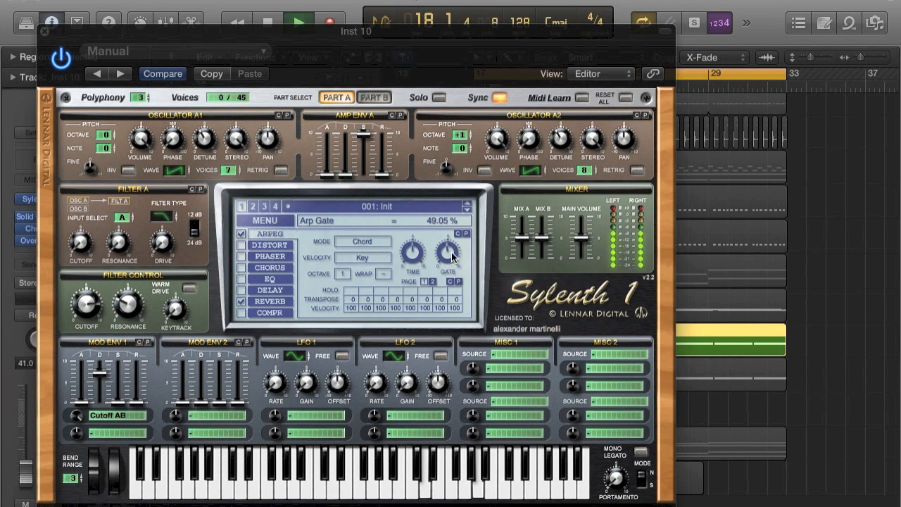
drag(452, 258, 452, 166)
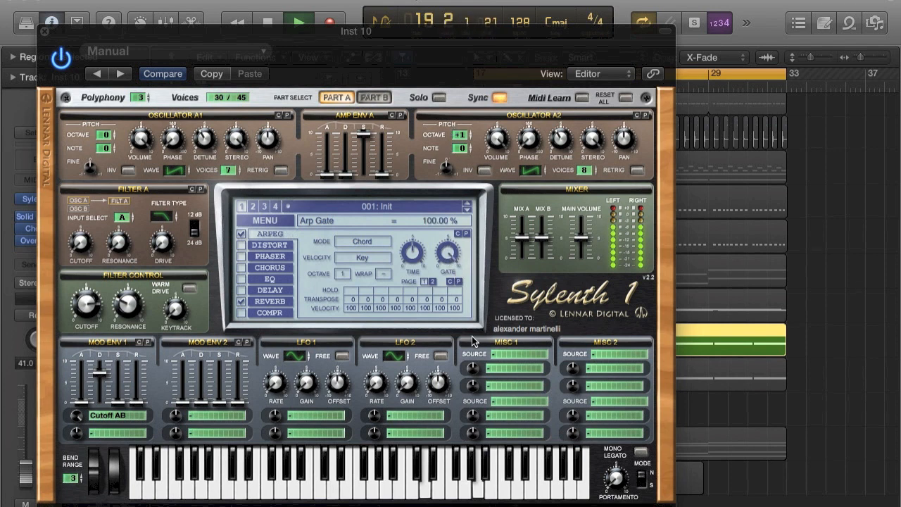
key(space)
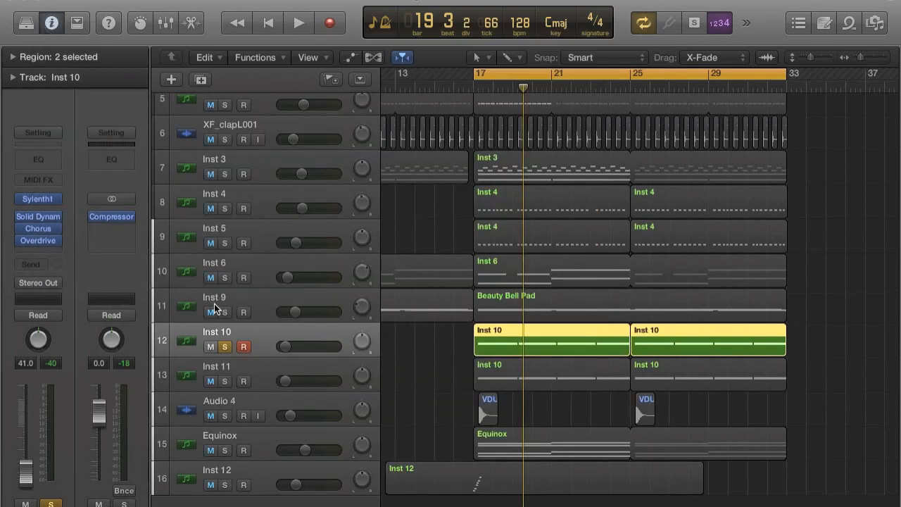
Turn off solo on Inst 10 and solo the Audio 4 and Equinox tracks
click(224, 340)
scroll(230, 385, down, 1)
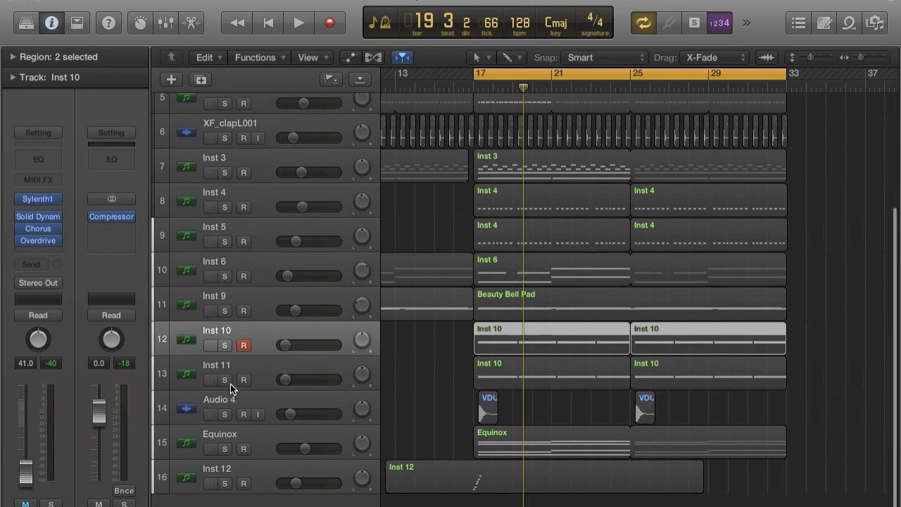
click(224, 416)
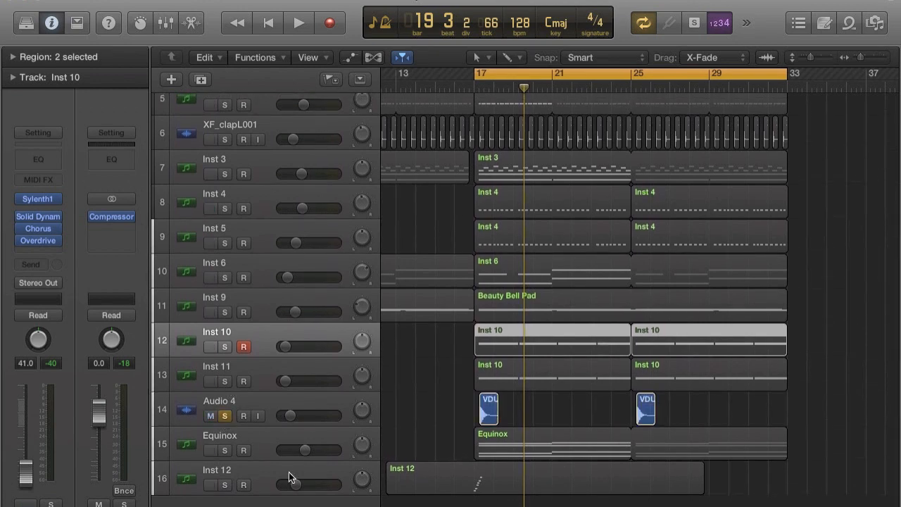
click(225, 451)
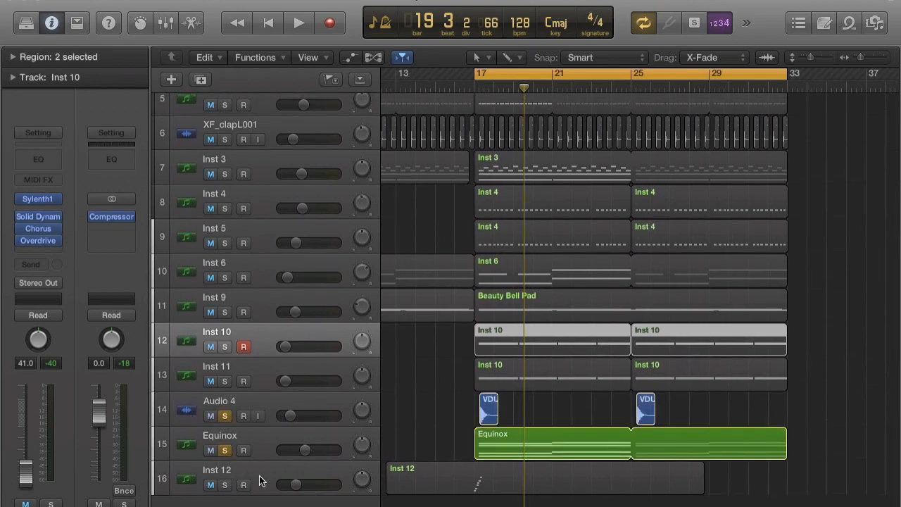
Play Audio 4 and Equinox together from bar 17 and stop at bar 18
key(space)
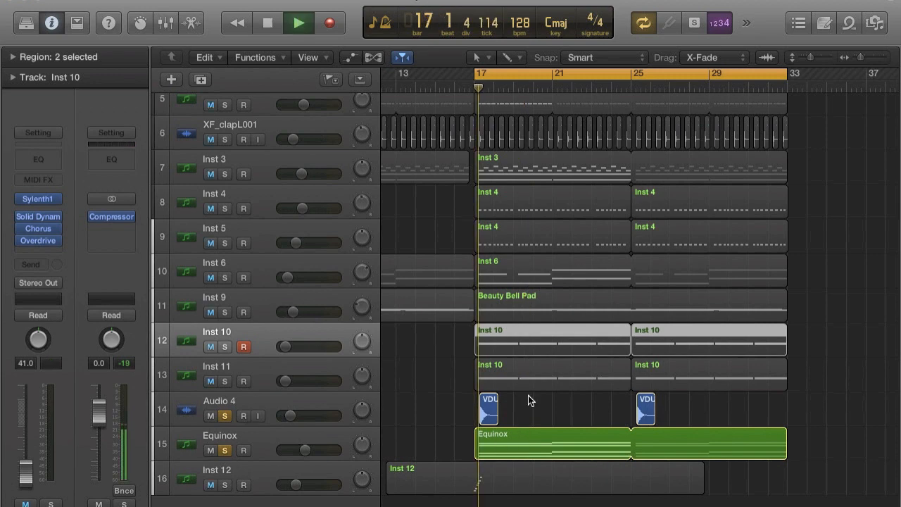
key(super+Right)
key(super+Right)
key(super+Right)
key(super+Left)
key(super+Left)
key(super+Left)
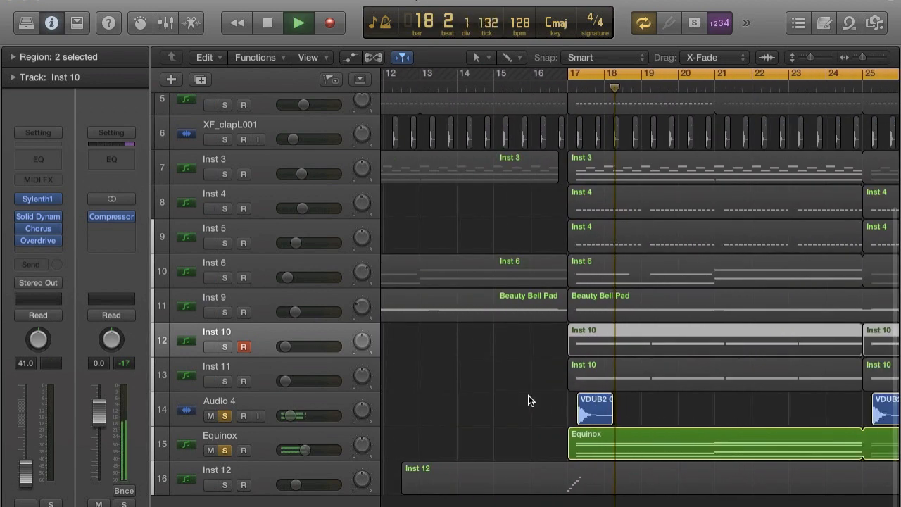
key(space)
Examine the Equinox region and track, and the first VDUB2 crash region on Audio 4
click(644, 442)
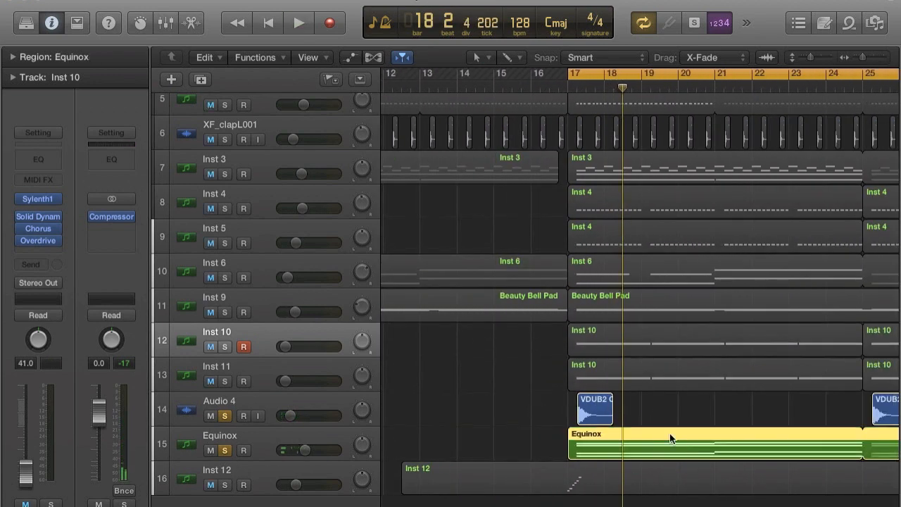
click(251, 436)
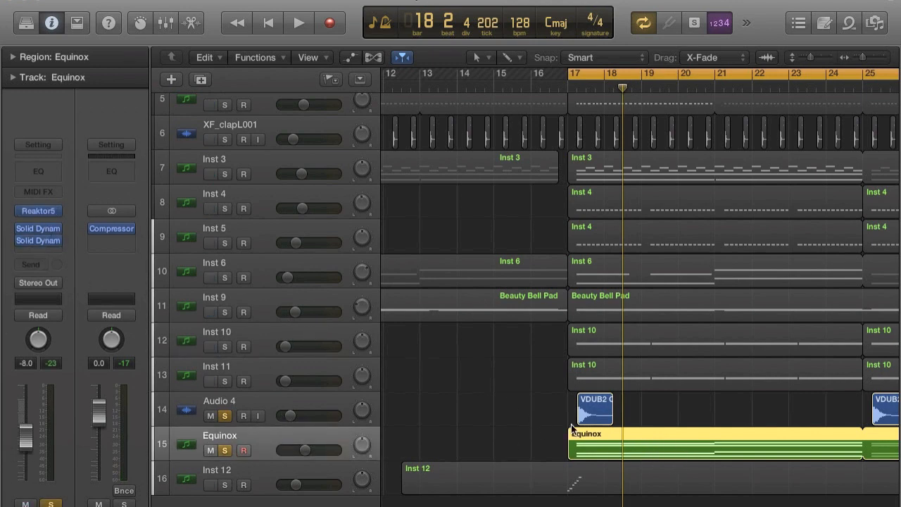
click(241, 400)
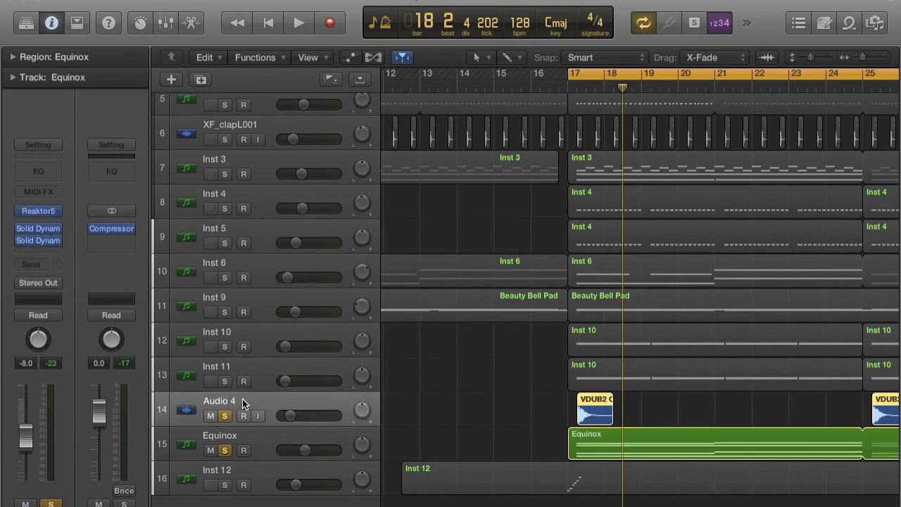
click(595, 409)
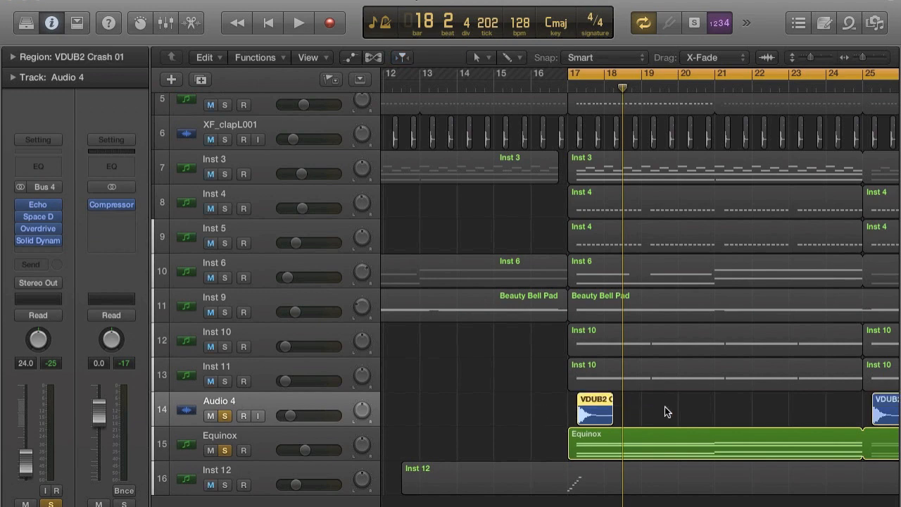
Deselect the crash region, replay Audio 4 and Equinox from bar 17, and stop at bar 18
click(528, 417)
scroll(506, 413, right, 5)
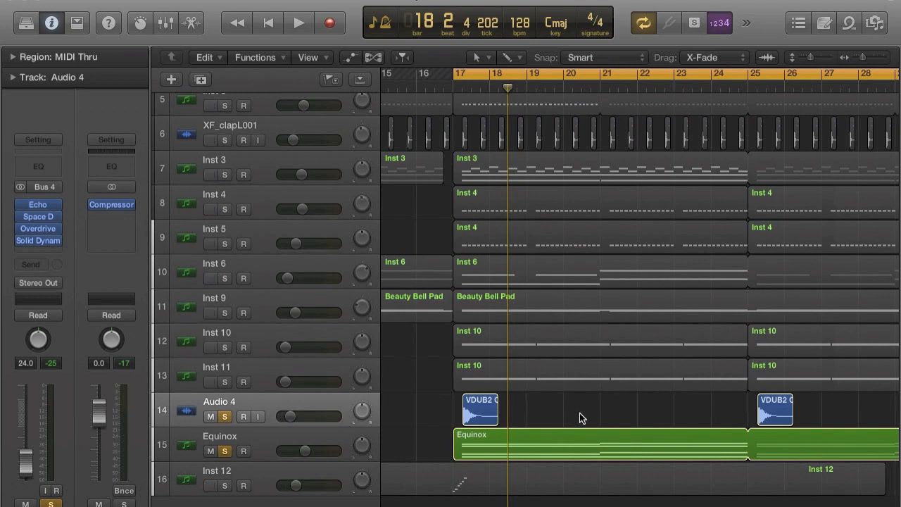
key(space)
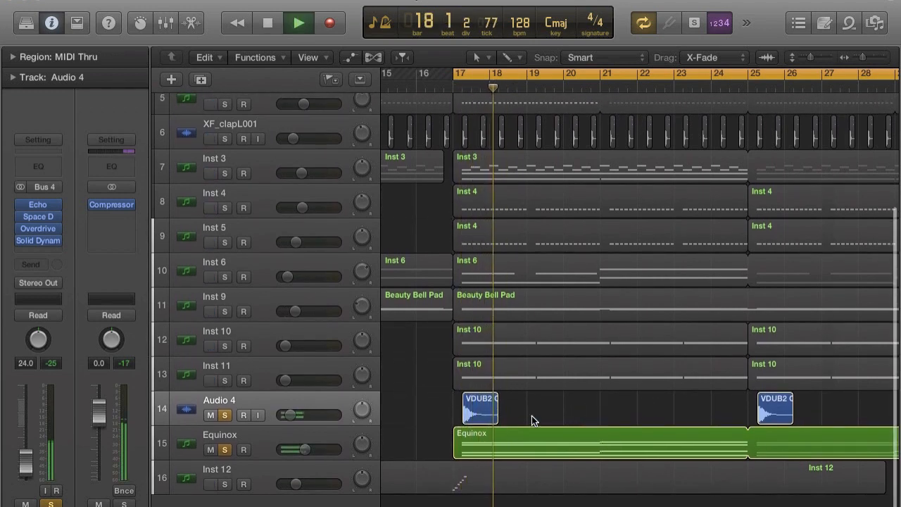
key(space)
Inspect the Echo, Space Designer and Overdrive settings on the Audio 4 track, closing each plug-in after viewing
click(279, 402)
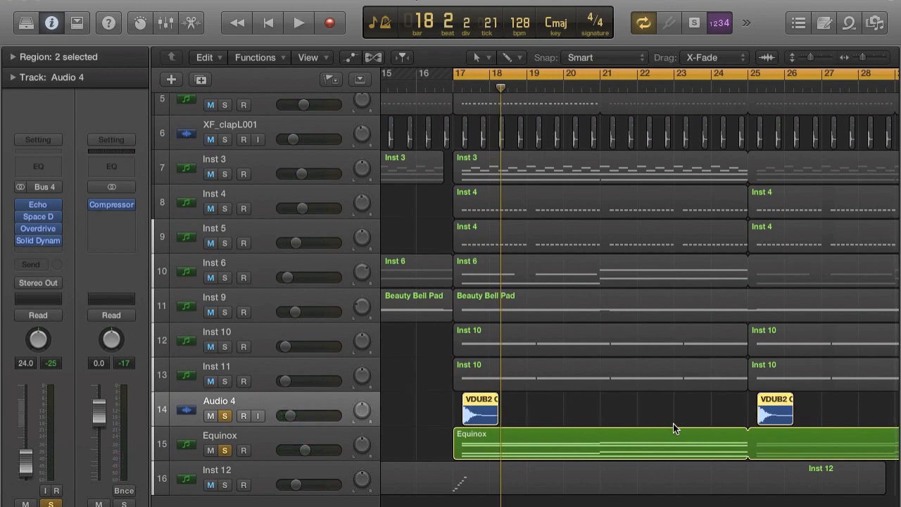
click(37, 205)
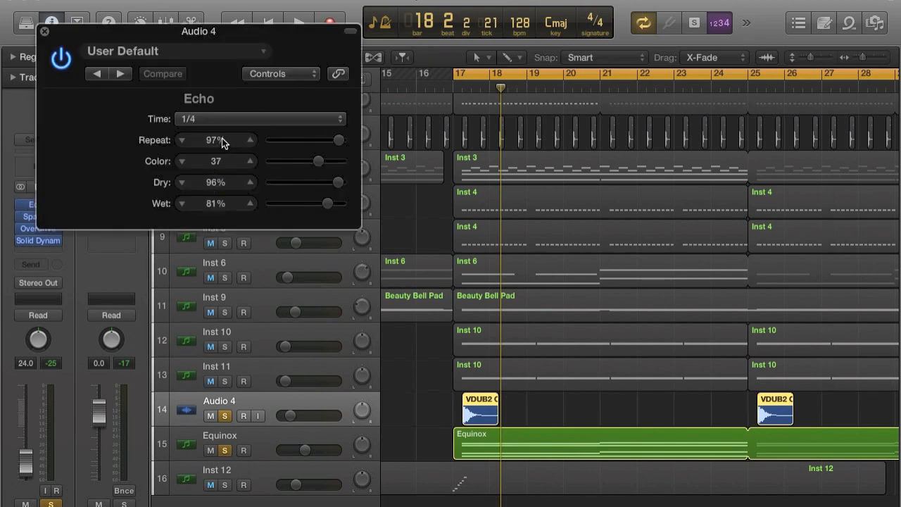
click(44, 32)
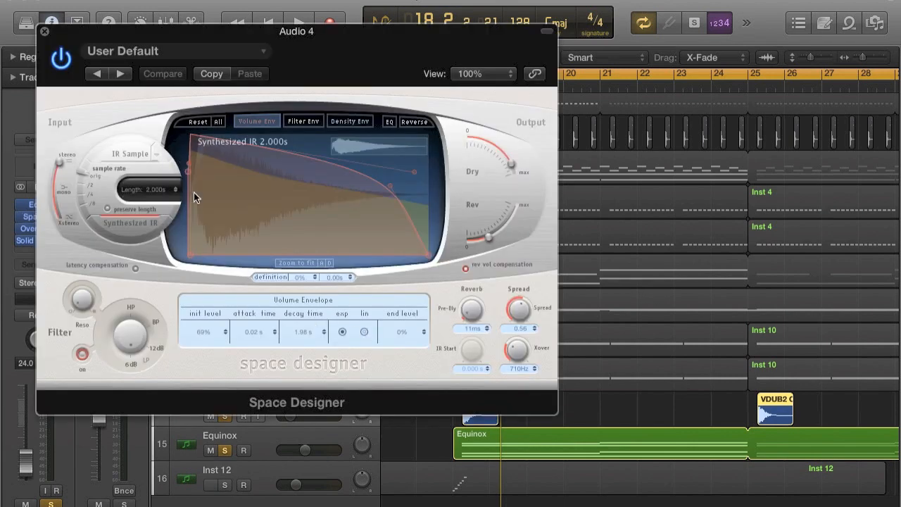
click(45, 31)
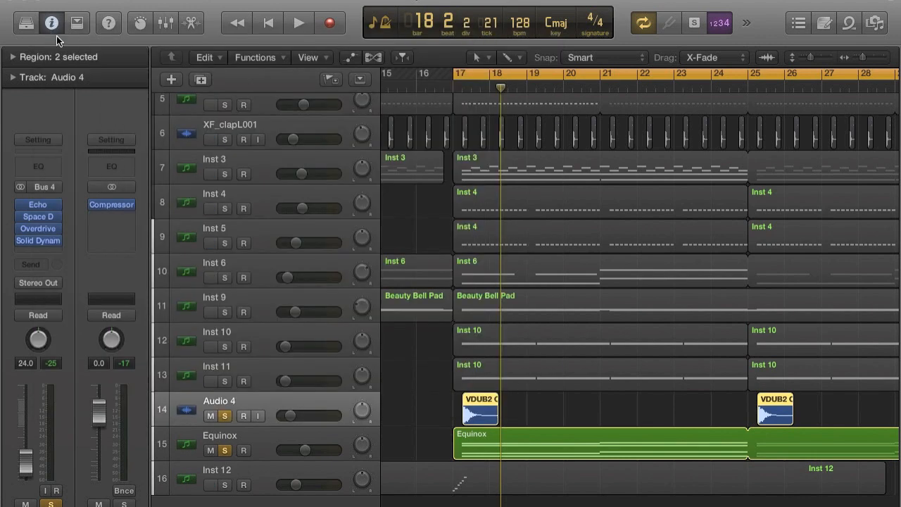
click(42, 229)
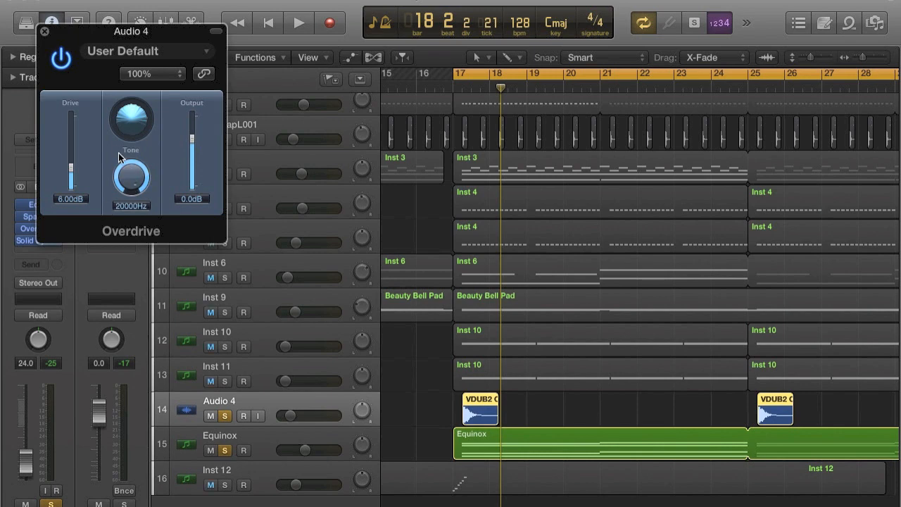
click(44, 31)
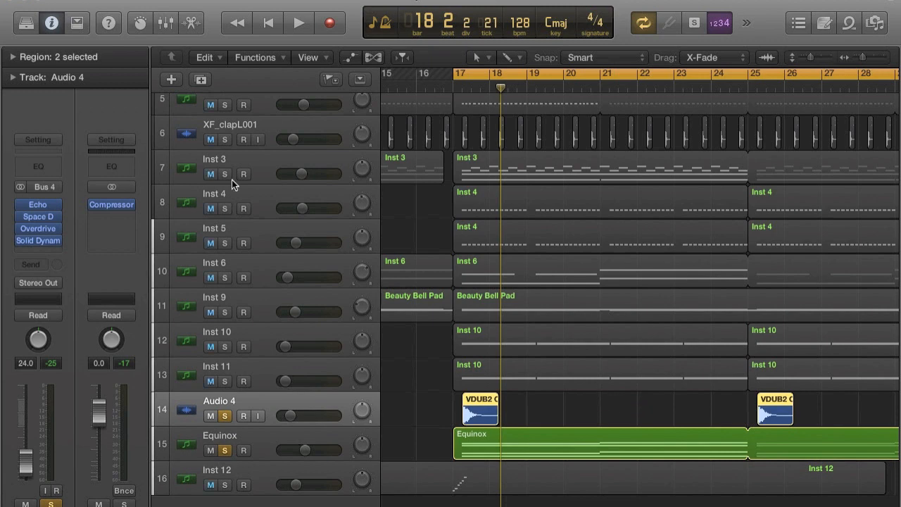
Solo Inst 3 alongside Audio 4 and Equinox, play them from bar 17 to bar 18, and turn Inst 3's solo off
scroll(481, 288, up, 2)
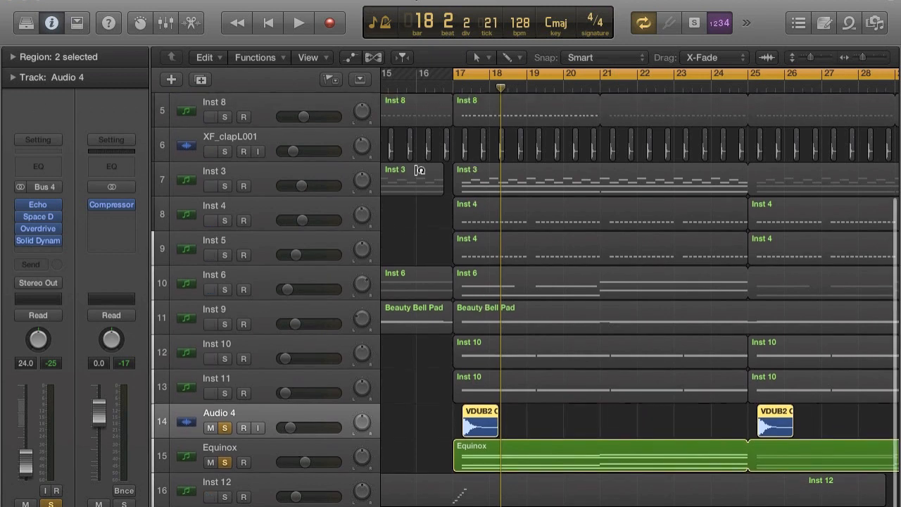
click(225, 181)
key(space)
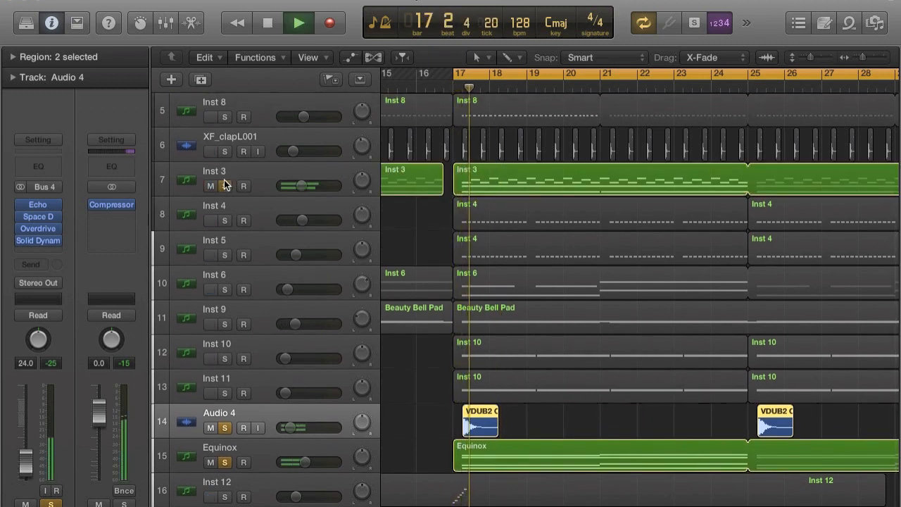
key(space)
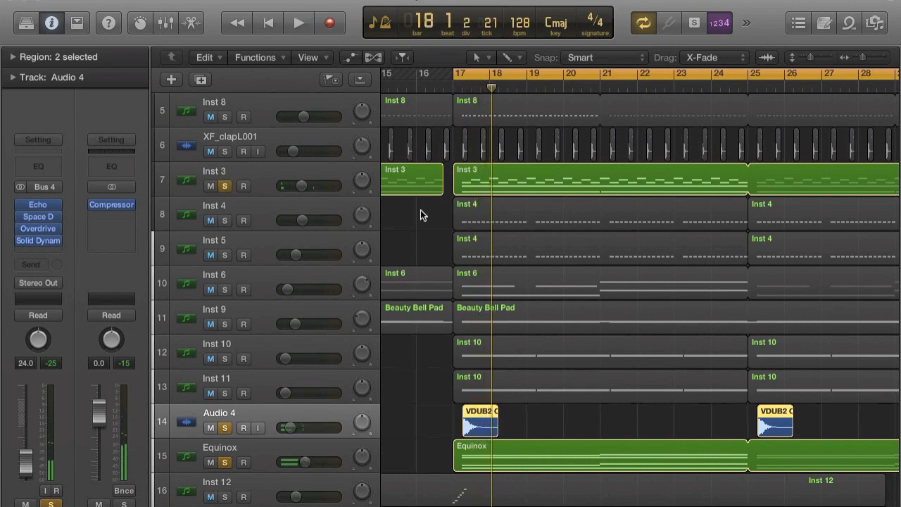
scroll(412, 309, down, 2)
scroll(413, 304, up, 3)
click(555, 201)
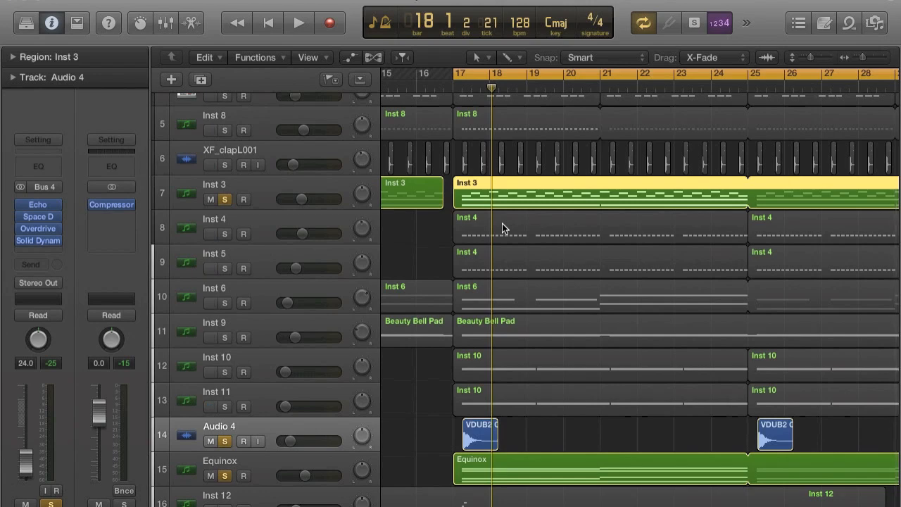
click(225, 200)
Select the Equinox track, view its Reaktor5 Prism instrument, and close the plug-in
scroll(256, 246, down, 3)
click(249, 431)
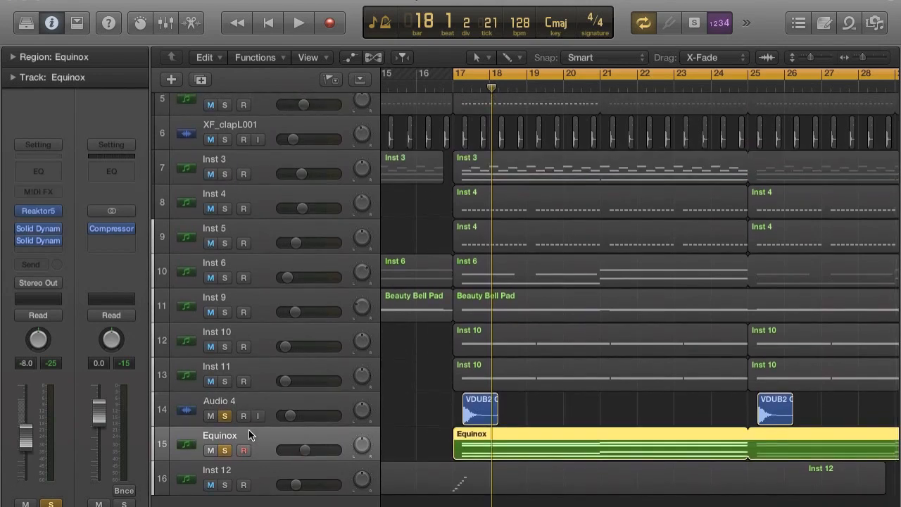
click(36, 210)
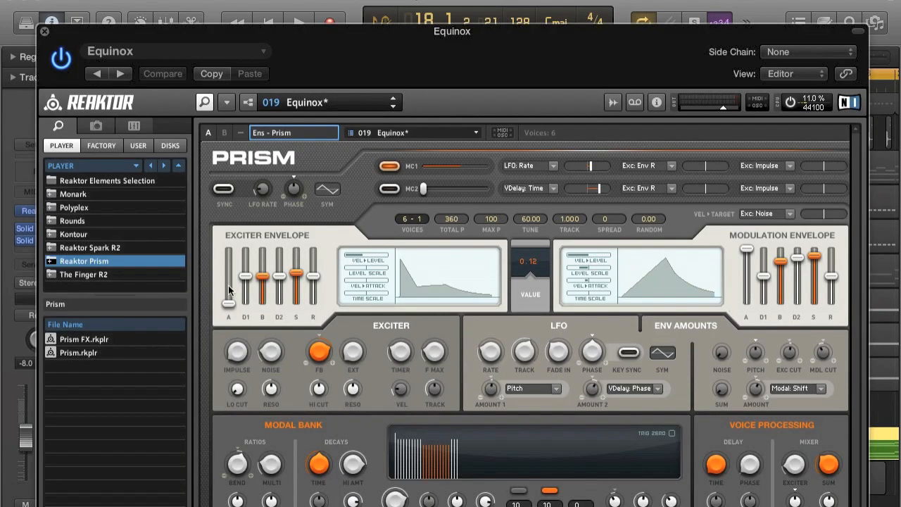
click(45, 32)
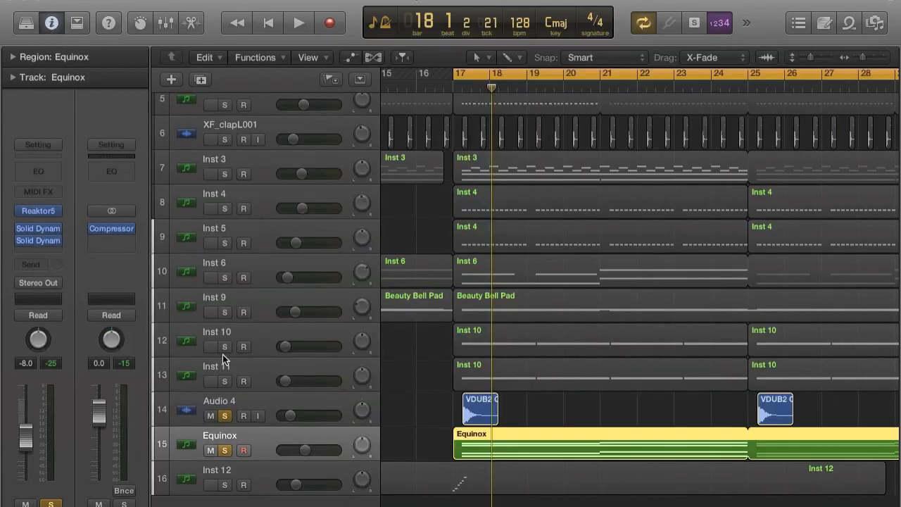
Solo Inst 12, turn off solo on Equinox and Audio 4, and play Inst 12 from bar 17
click(225, 485)
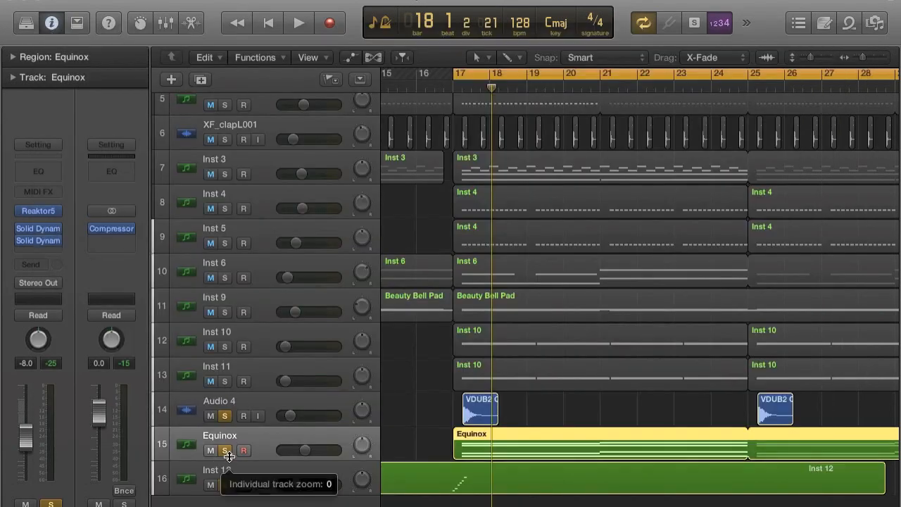
click(225, 450)
click(223, 416)
key(space)
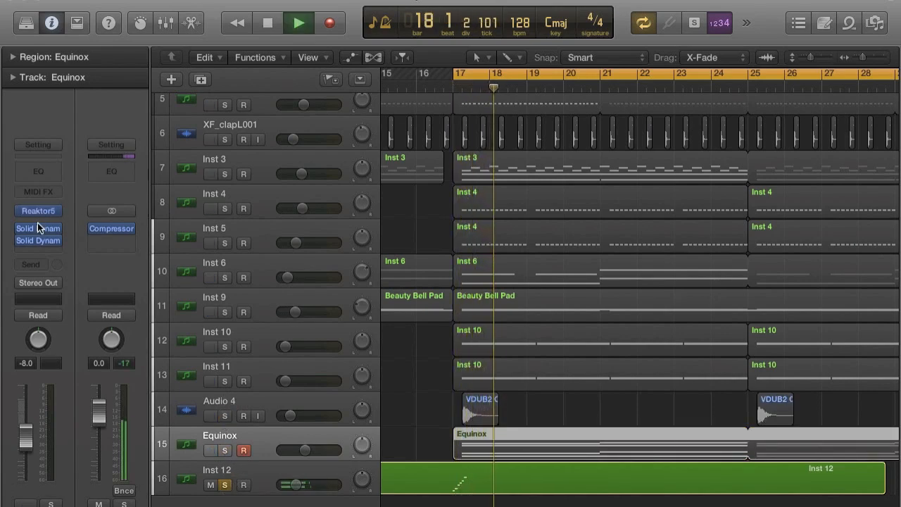
Select Inst 12, view its Sylenth1 instrument and the Oscillator A1 wave, and briefly play the track from bar 17
click(269, 479)
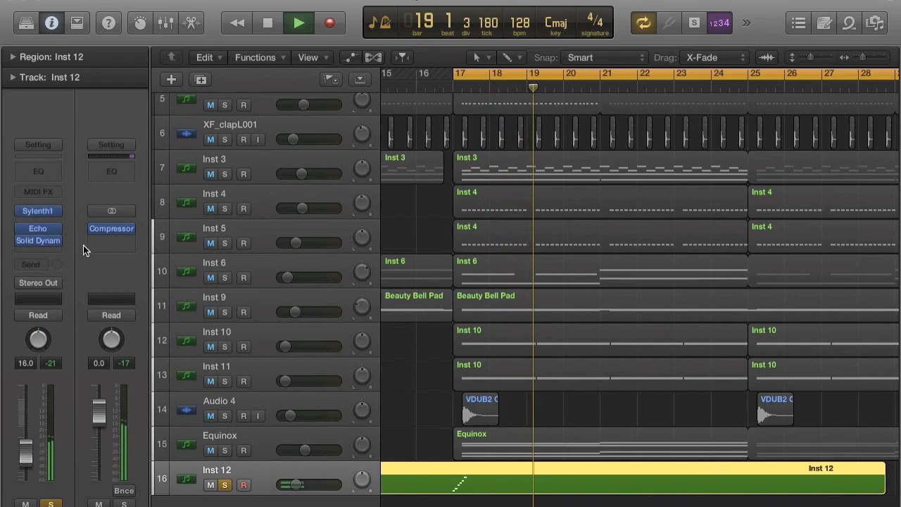
key(space)
click(40, 212)
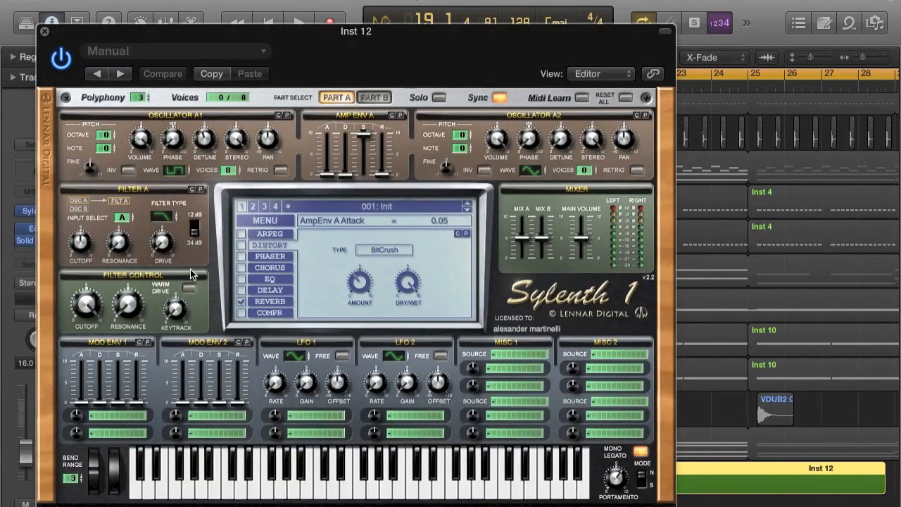
click(175, 171)
key(space)
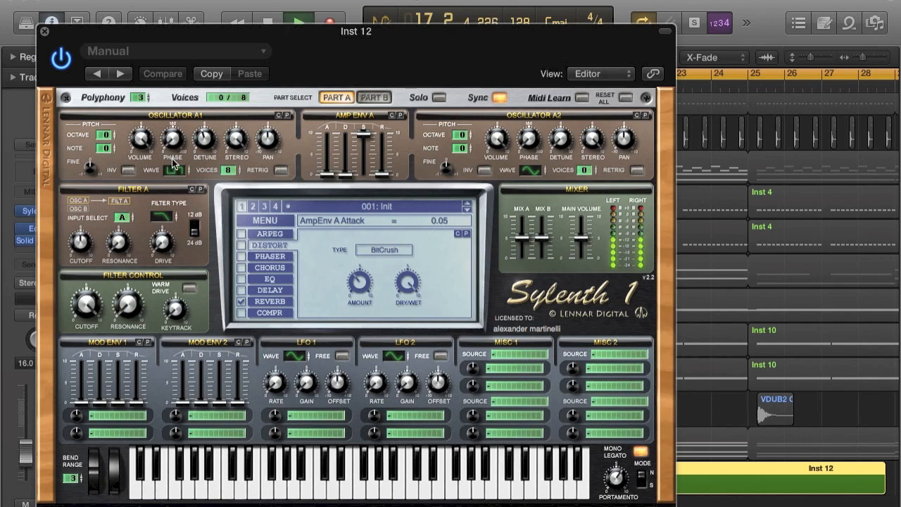
key(space)
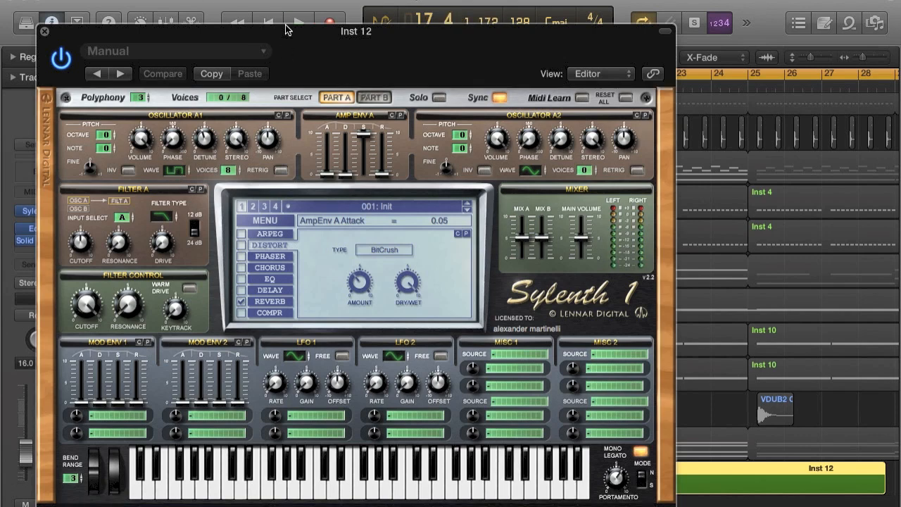
Extend the start of the cycle range back to the beginning of the Inst 12 region near bar 12 and play briefly
drag(285, 30, 313, 200)
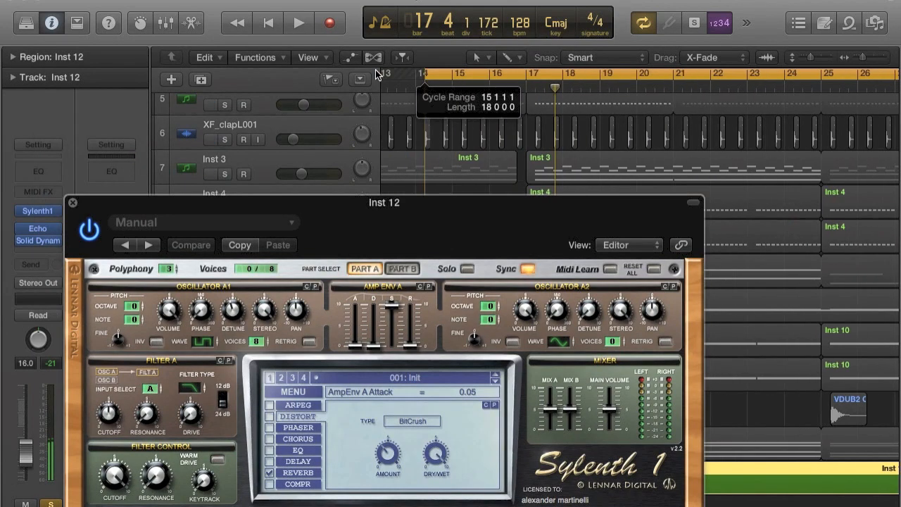
drag(376, 74, 376, 75)
key(space)
key(space)
drag(442, 202, 460, 0)
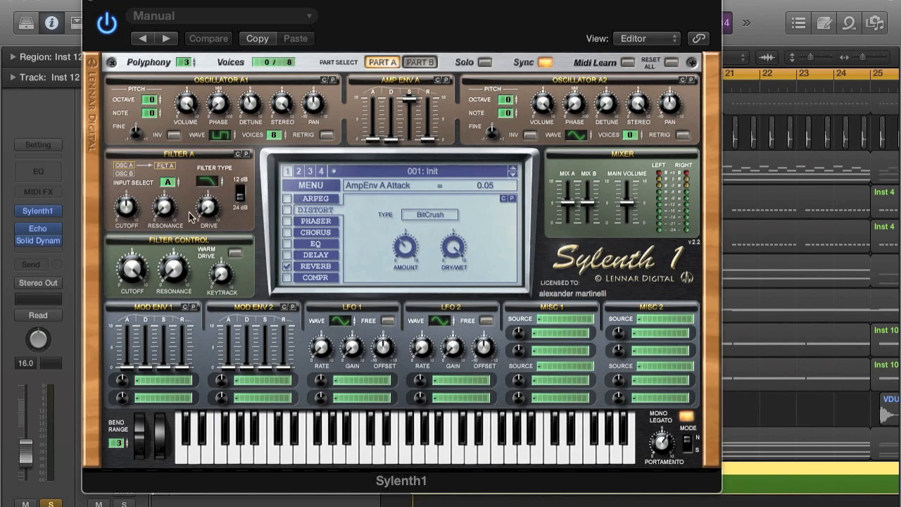
Check the filter control cutoff and the reverb settings in Inst 12's Sylenth1, and close the plug-in
click(134, 269)
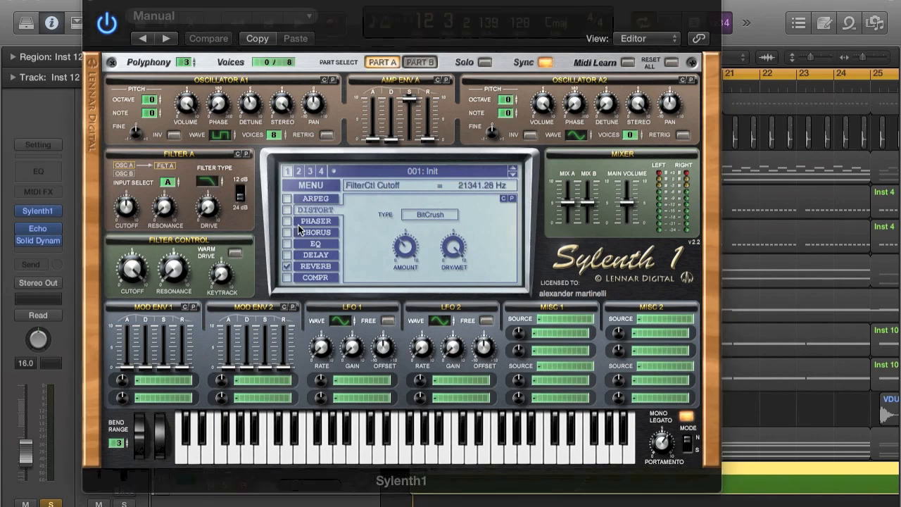
click(324, 266)
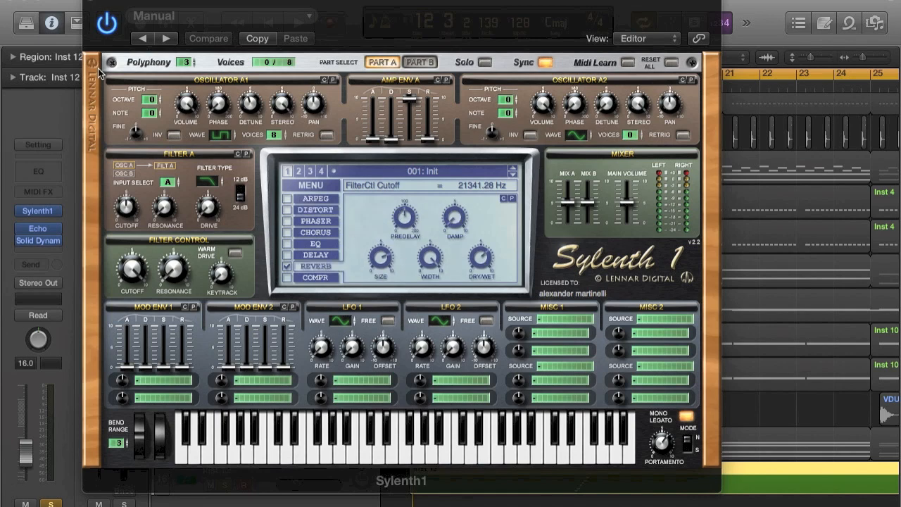
click(98, 10)
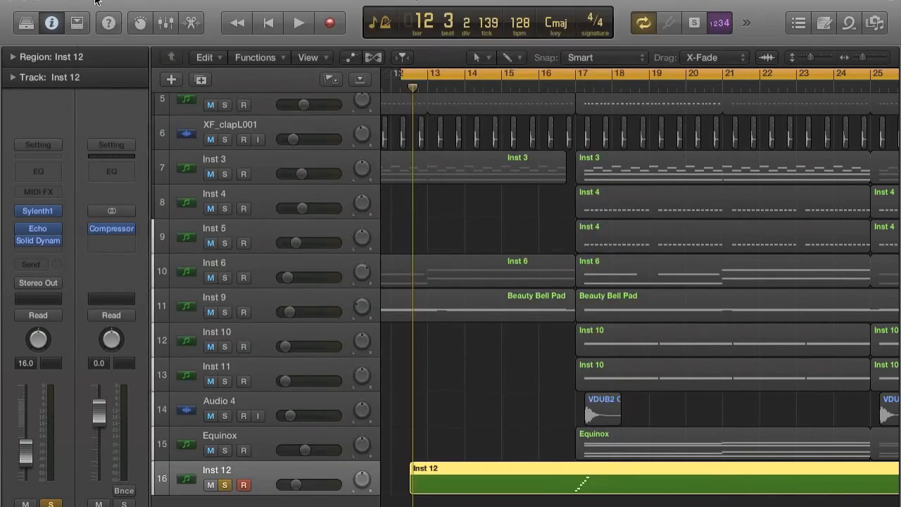
Inspect the Echo settings on Inst 12 against its notes at bar 17, and close the plug-in
click(43, 229)
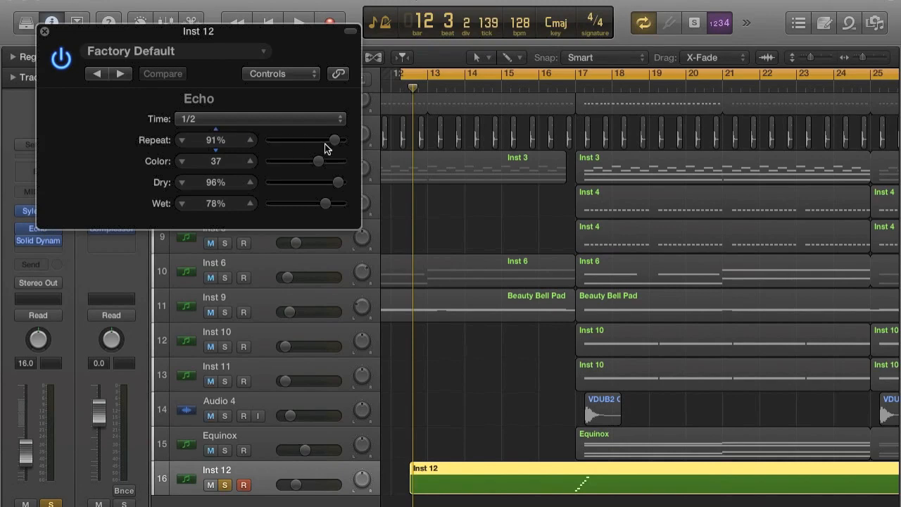
click(611, 481)
scroll(876, 400, right, 5)
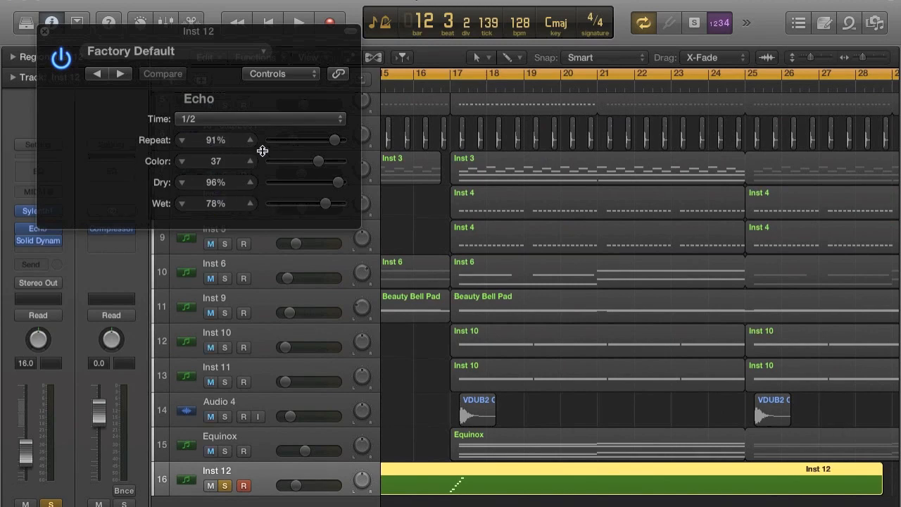
click(45, 36)
Turn off solo on Inst 12 and leave Audio 1 unsoloed so that all tracks can be heard
click(226, 484)
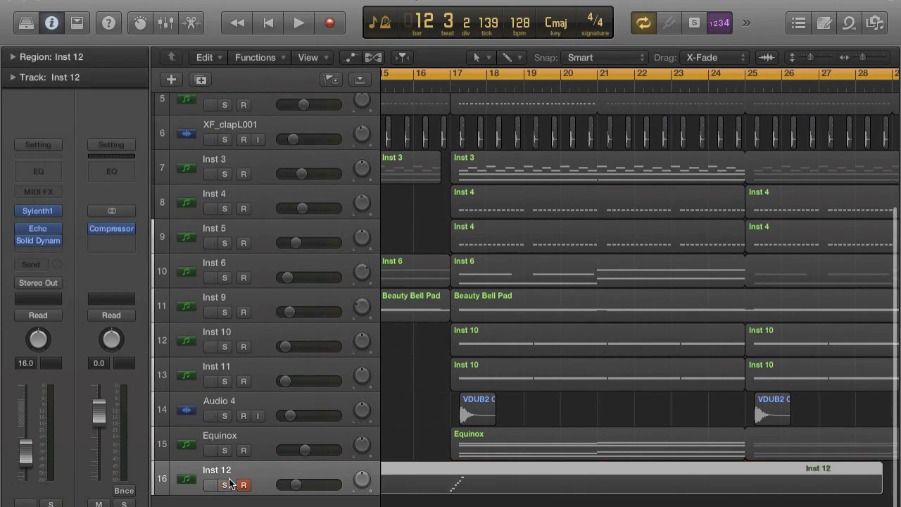
scroll(360, 321, up, 5)
click(225, 117)
click(227, 117)
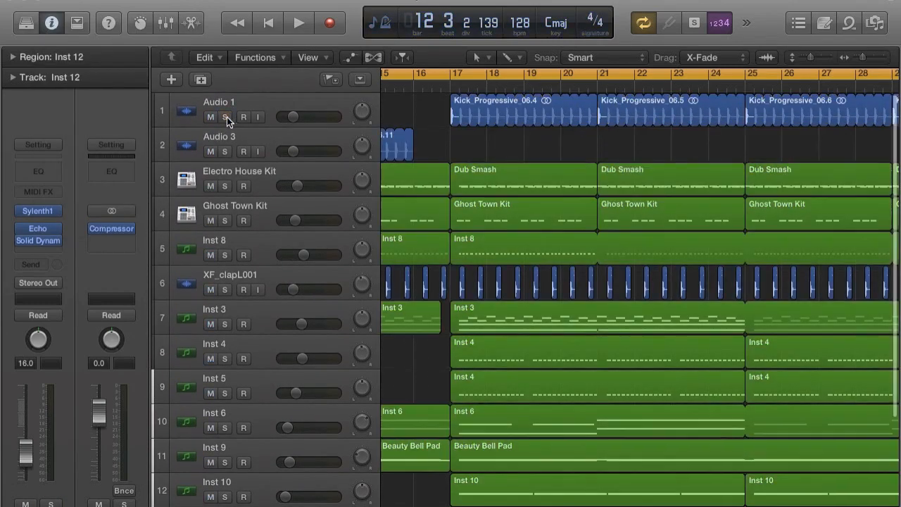
Play the full arrangement from bar 12 with the whole song in view, and turn cycle mode off during playback
scroll(623, 264, down, 5)
scroll(623, 264, left, 3)
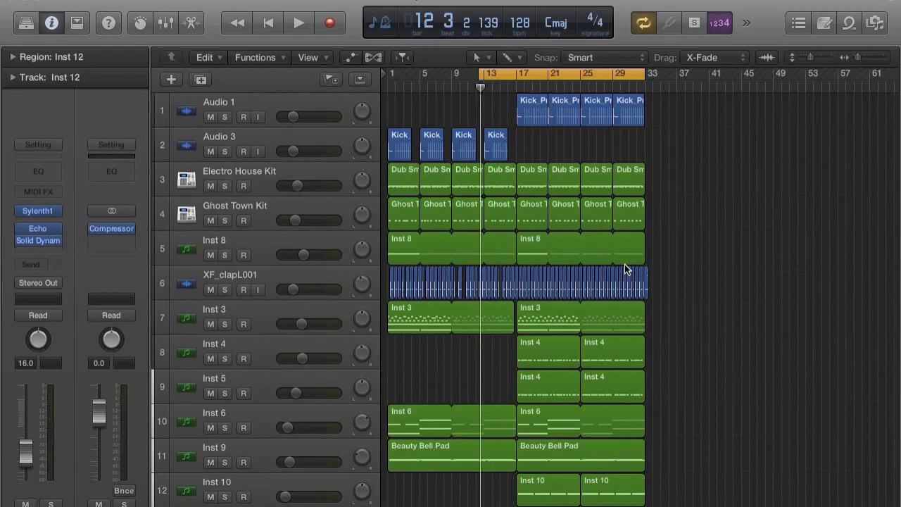
key(space)
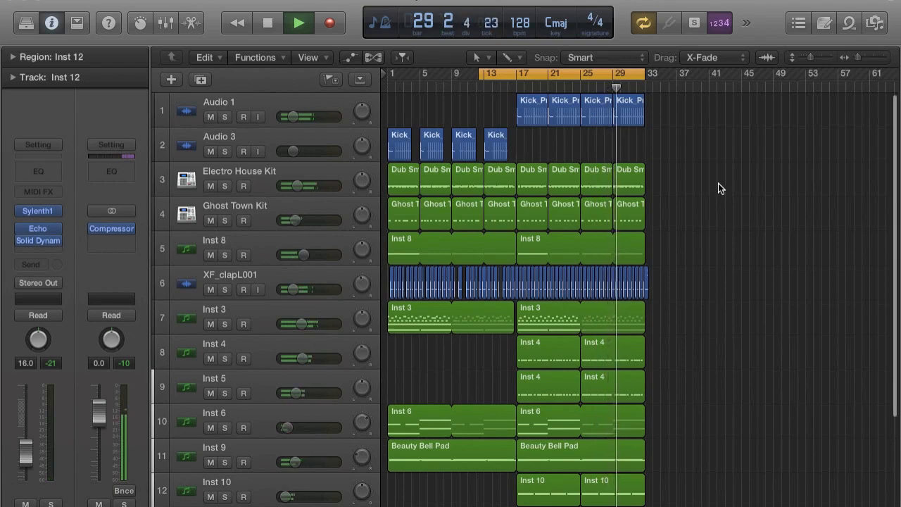
key(c)
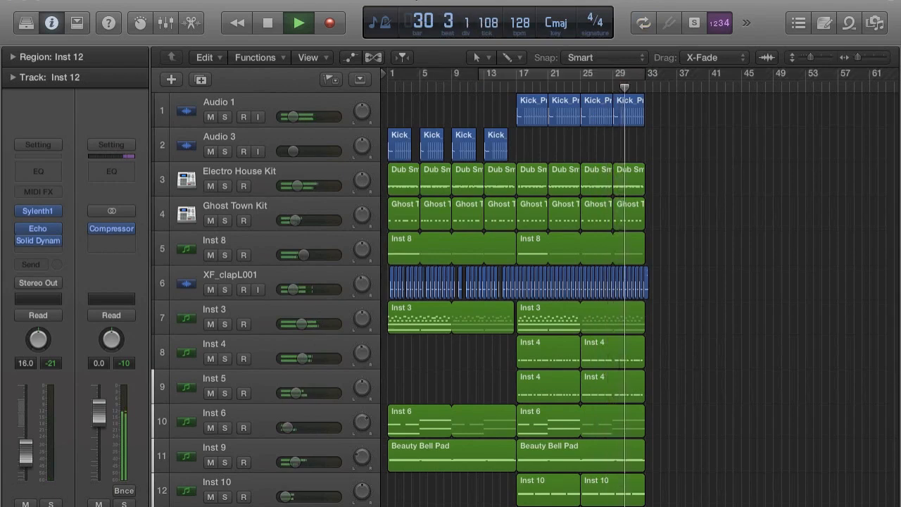